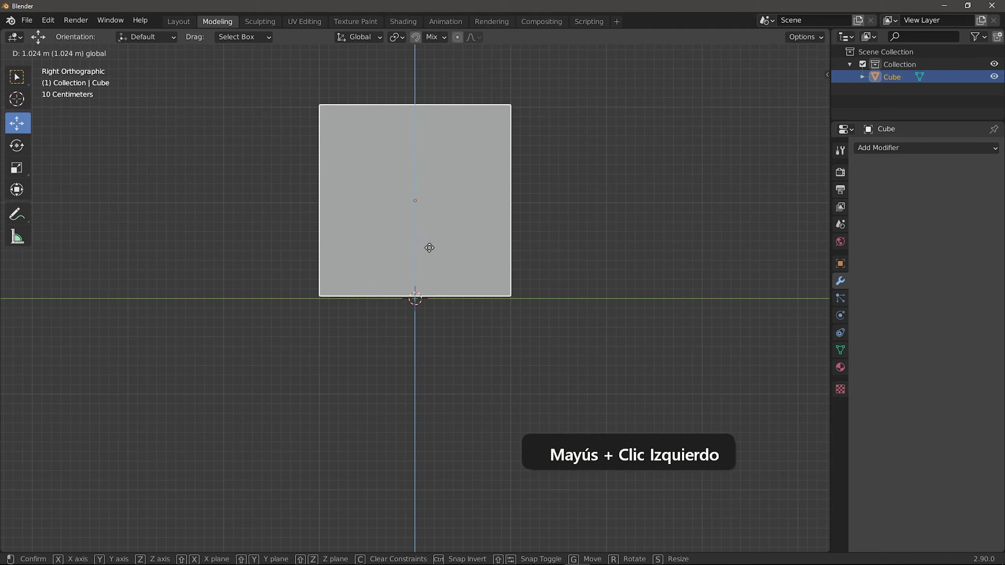
Step: Scale the cube's mesh down along its horizontal axes into a slim vertical pillar and return to Object Mode
{"action": "scroll", "coordinate": [431, 273], "scroll_direction": "down", "scroll_amount": 3}
{"action": "middle_click_drag", "start_coordinate": [431, 296], "coordinate": [476, 349]}
{"action": "scroll", "coordinate": [468, 260], "scroll_direction": "up", "scroll_amount": 1}
{"action": "key", "text": "Tab"}
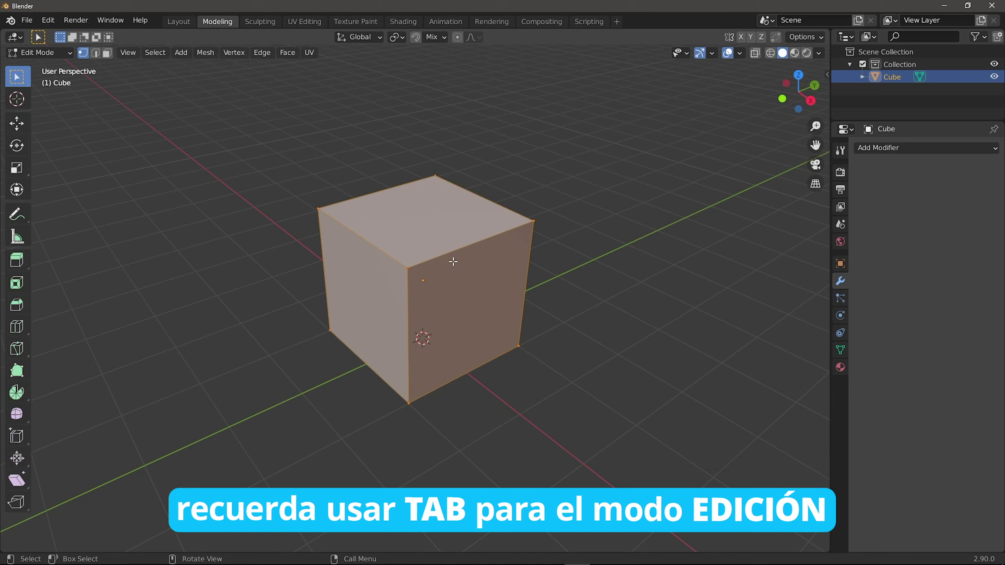
{"action": "key", "text": "space"}
{"action": "left_click", "coordinate": [442, 317]}
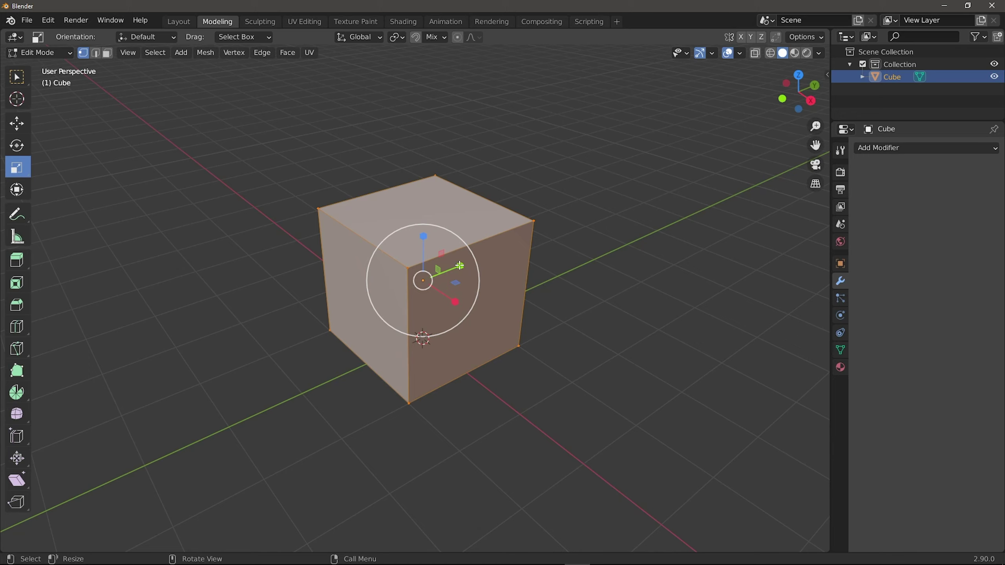
{"action": "left_click_drag", "start_coordinate": [459, 266], "coordinate": [423, 287]}
{"action": "middle_click_drag", "start_coordinate": [423, 288], "coordinate": [375, 216]}
{"action": "scroll", "coordinate": [435, 273], "scroll_direction": "up", "scroll_amount": 3}
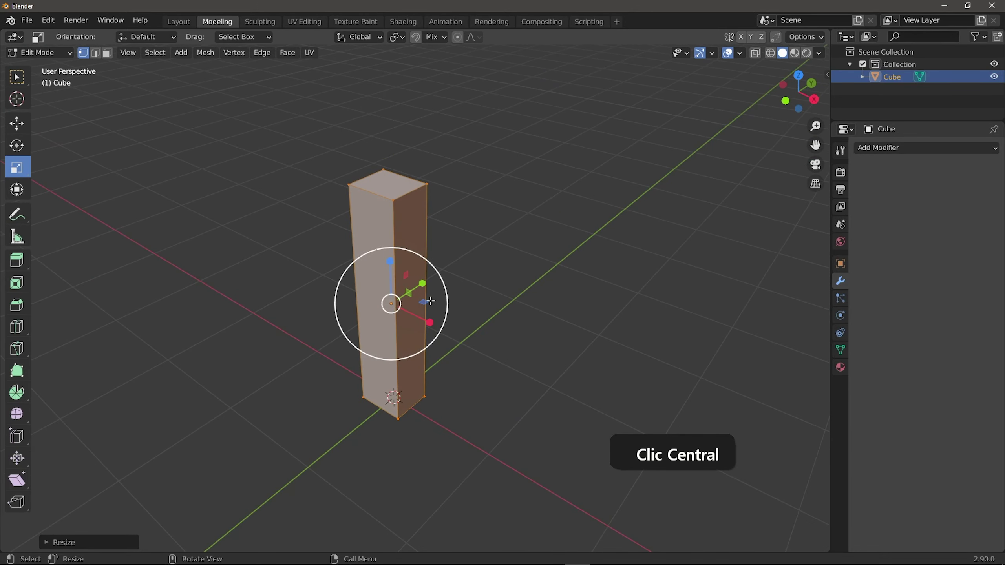
{"action": "key", "text": "Tab"}
Step: Deselect the pillar and add a new cube mesh at the origin
{"action": "middle_click_drag", "start_coordinate": [349, 251], "coordinate": [382, 383]}
{"action": "scroll", "coordinate": [392, 367], "scroll_direction": "down", "scroll_amount": 2}
{"action": "scroll", "coordinate": [382, 383], "scroll_direction": "down", "scroll_amount": 5}
{"action": "middle_click_drag", "start_coordinate": [468, 336], "coordinate": [455, 354]}
{"action": "middle_click_drag", "start_coordinate": [455, 355], "coordinate": [468, 338], "text": "shift"}
{"action": "left_click", "coordinate": [473, 334]}
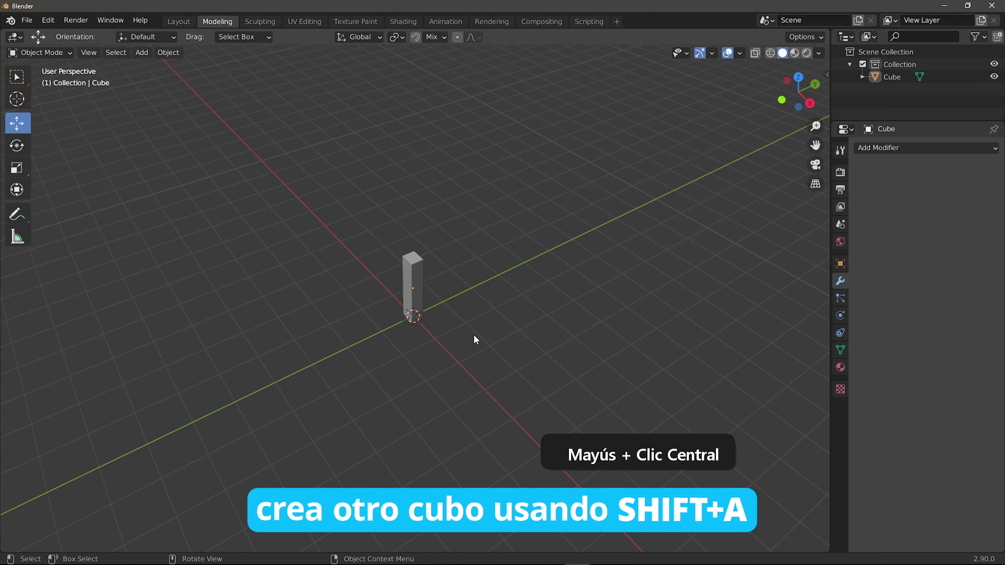
{"action": "key", "text": "shift+a"}
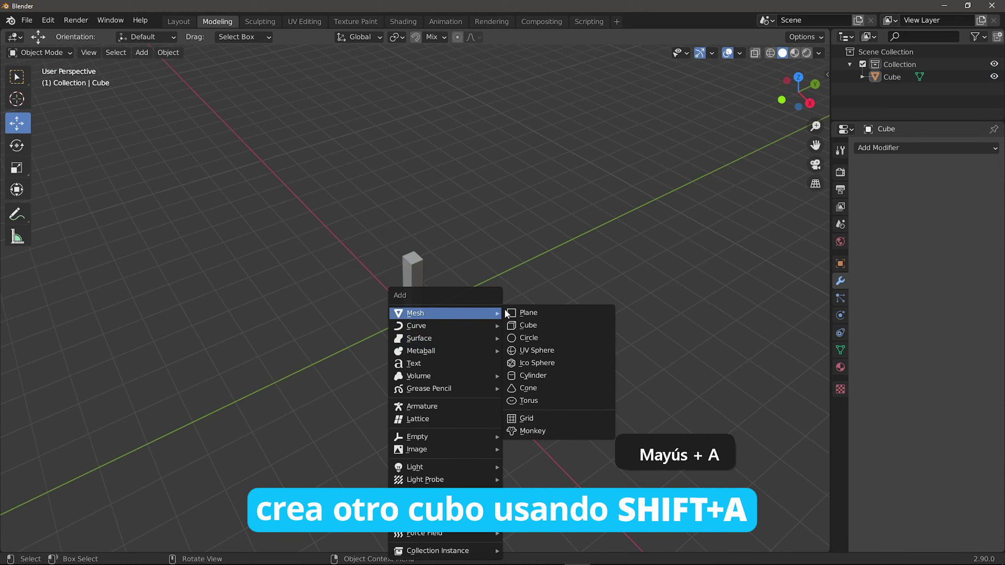
{"action": "left_click", "coordinate": [518, 325]}
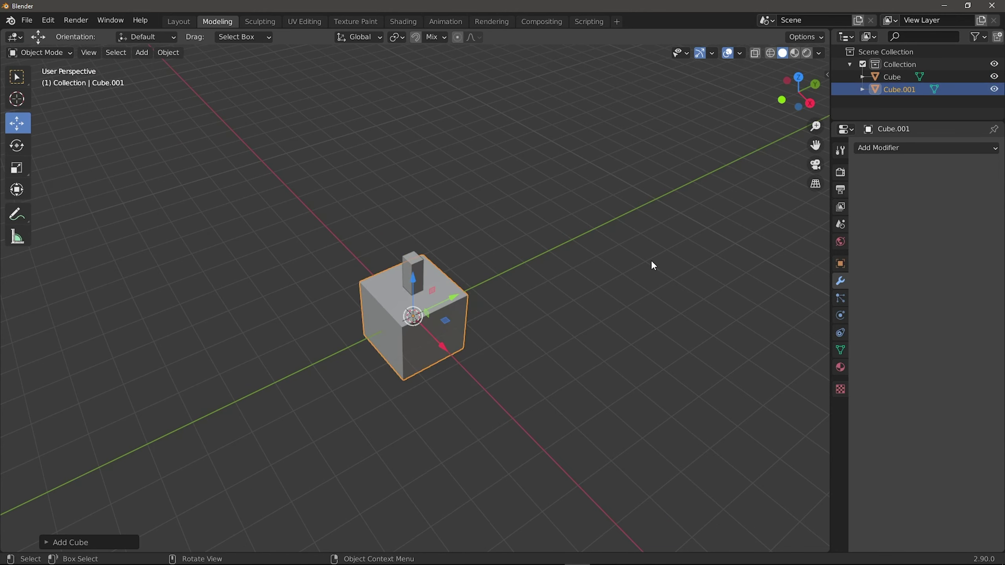
Step: Raise the new cube along Z until its base rests at ground level around the pillar
{"action": "left_click", "coordinate": [812, 103]}
{"action": "scroll", "coordinate": [397, 226], "scroll_direction": "up", "scroll_amount": 4}
{"action": "mouse_move", "coordinate": [462, 286]}
{"action": "left_mouse_down"}
{"action": "mouse_move", "coordinate": [464, 224]}
{"action": "mouse_move", "coordinate": [469, 282]}
{"action": "left_mouse_up"}
{"action": "scroll", "coordinate": [451, 332], "scroll_direction": "down", "scroll_amount": 3}
{"action": "middle_click_drag", "start_coordinate": [451, 332], "coordinate": [514, 373]}
{"action": "scroll", "coordinate": [497, 344], "scroll_direction": "up", "scroll_amount": 3}
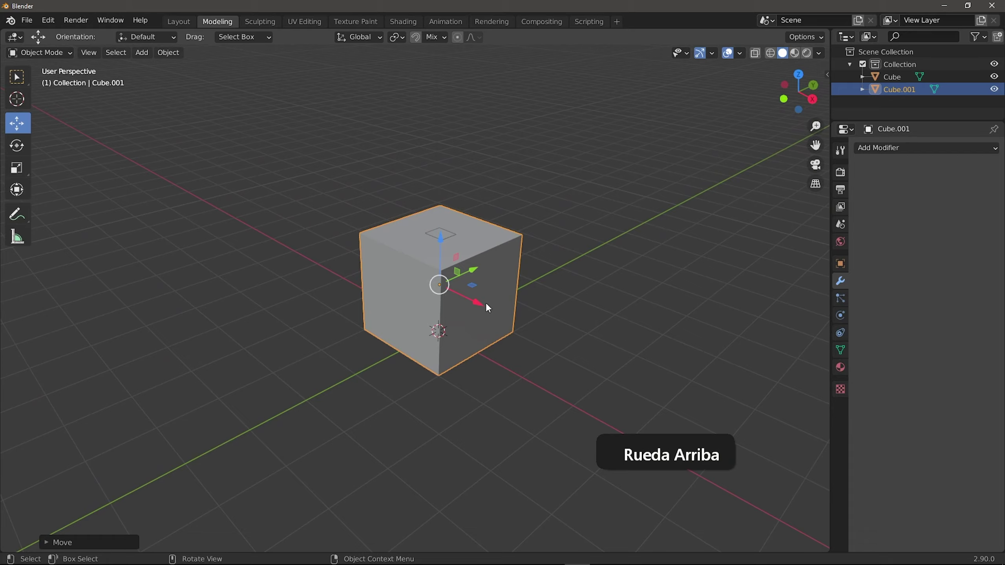
Step: Enter Edit Mode on the new cube and turn on X-Ray
{"action": "key", "text": "Tab"}
{"action": "middle_click_drag", "start_coordinate": [393, 256], "coordinate": [448, 239]}
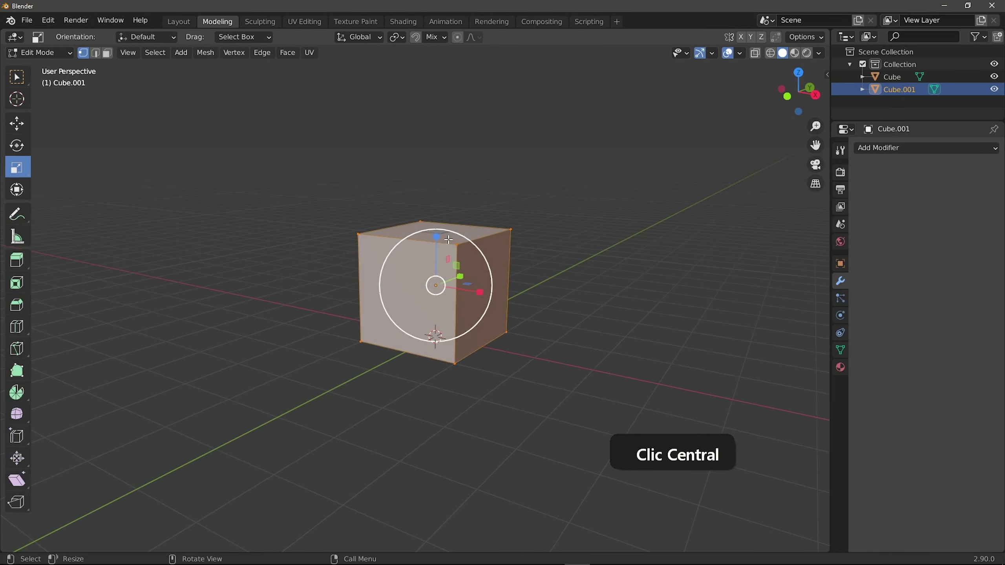
{"action": "left_click_drag", "start_coordinate": [529, 255], "coordinate": [529, 256]}
{"action": "mouse_move", "coordinate": [493, 270]}
{"action": "middle_mouse_down"}
{"action": "mouse_move", "coordinate": [471, 274]}
{"action": "mouse_move", "coordinate": [484, 274]}
{"action": "middle_mouse_up"}
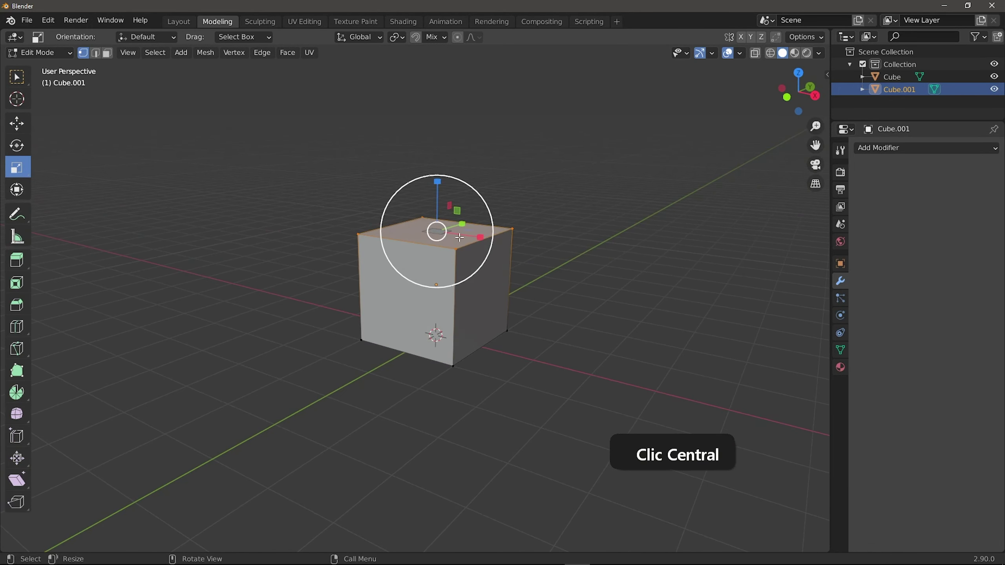
{"action": "middle_click_drag", "start_coordinate": [441, 239], "coordinate": [519, 264]}
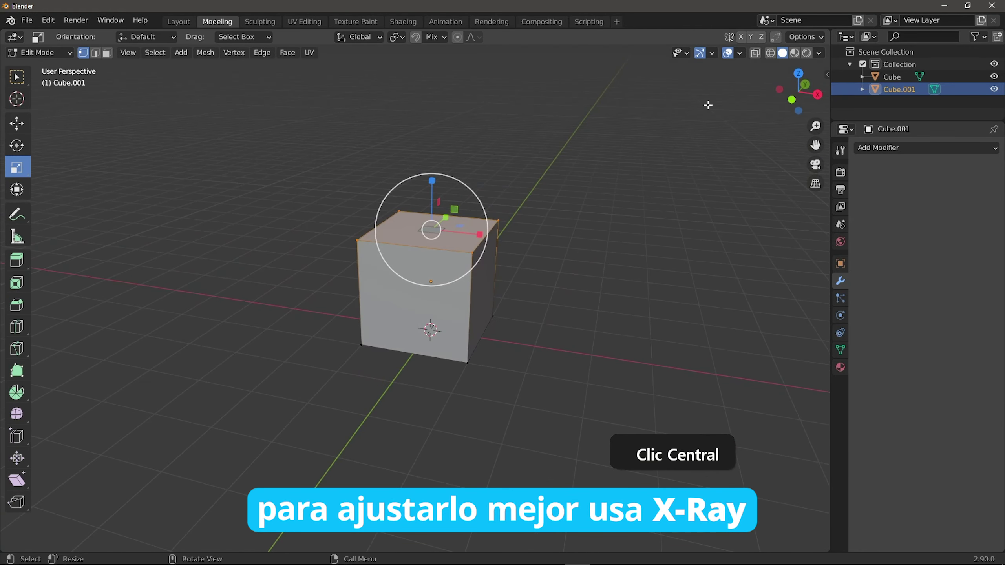
{"action": "left_click", "coordinate": [755, 55]}
Step: Select all vertices of the new cube and scale them along X and Y into a wide, low box longest along Y
{"action": "left_click", "coordinate": [396, 259]}
{"action": "left_click_drag", "start_coordinate": [259, 174], "coordinate": [560, 406]}
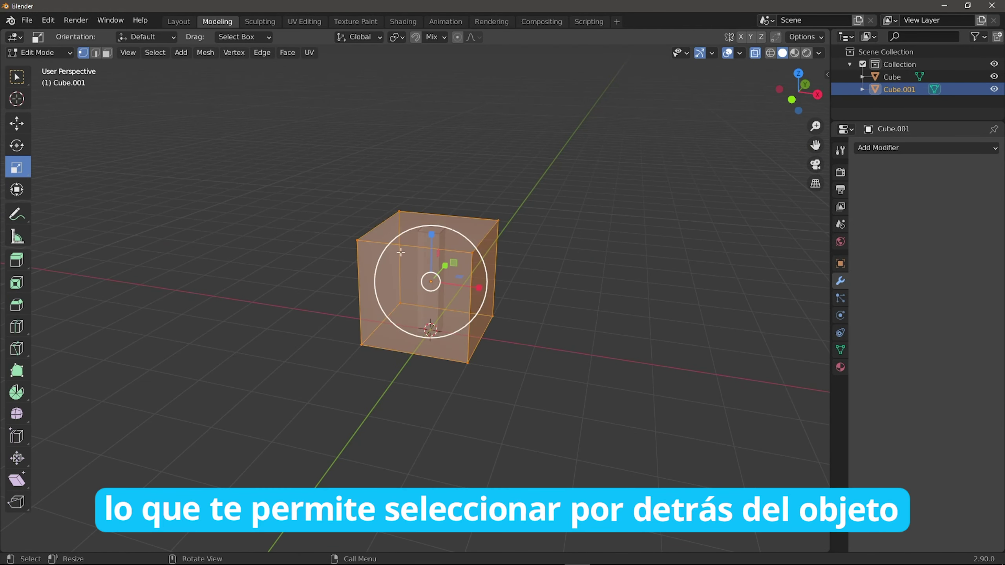
{"action": "middle_click_drag", "start_coordinate": [471, 307], "coordinate": [389, 326]}
{"action": "left_click_drag", "start_coordinate": [488, 284], "coordinate": [775, 214]}
{"action": "scroll", "coordinate": [514, 329], "scroll_direction": "down", "scroll_amount": 4}
{"action": "left_click_drag", "start_coordinate": [448, 323], "coordinate": [500, 406]}
{"action": "mouse_move", "coordinate": [500, 407]}
{"action": "middle_mouse_down"}
{"action": "mouse_move", "coordinate": [581, 359]}
{"action": "mouse_move", "coordinate": [493, 389]}
{"action": "mouse_move", "coordinate": [494, 415]}
{"action": "middle_mouse_up"}
{"action": "middle_click_drag", "start_coordinate": [445, 329], "coordinate": [480, 313]}
{"action": "scroll", "coordinate": [483, 312], "scroll_direction": "up", "scroll_amount": 2}
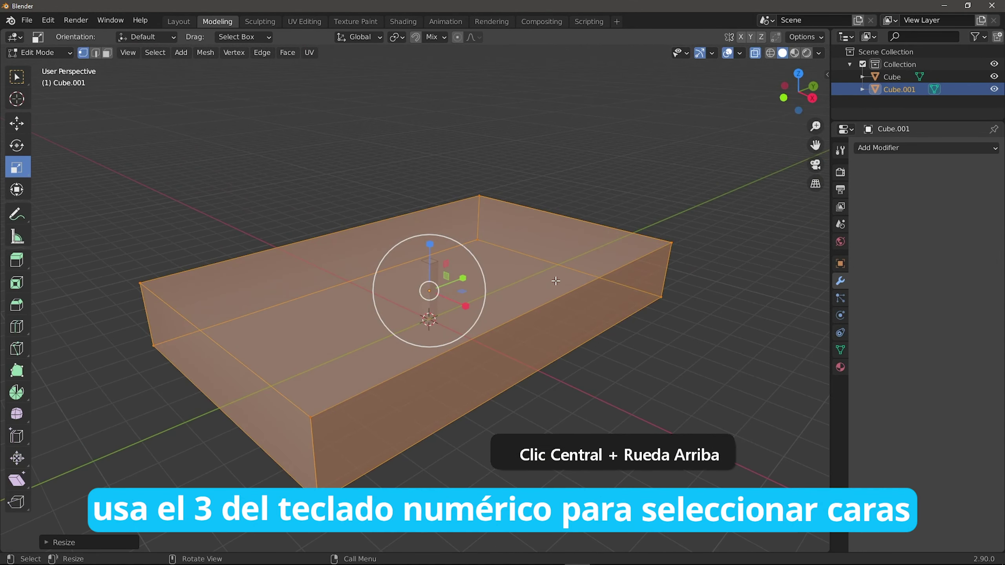
Step: Select the box's top face and move it up along Z to make the room taller than the pillar
{"action": "key", "text": "3"}
{"action": "scroll", "coordinate": [396, 269], "scroll_direction": "up", "scroll_amount": 4}
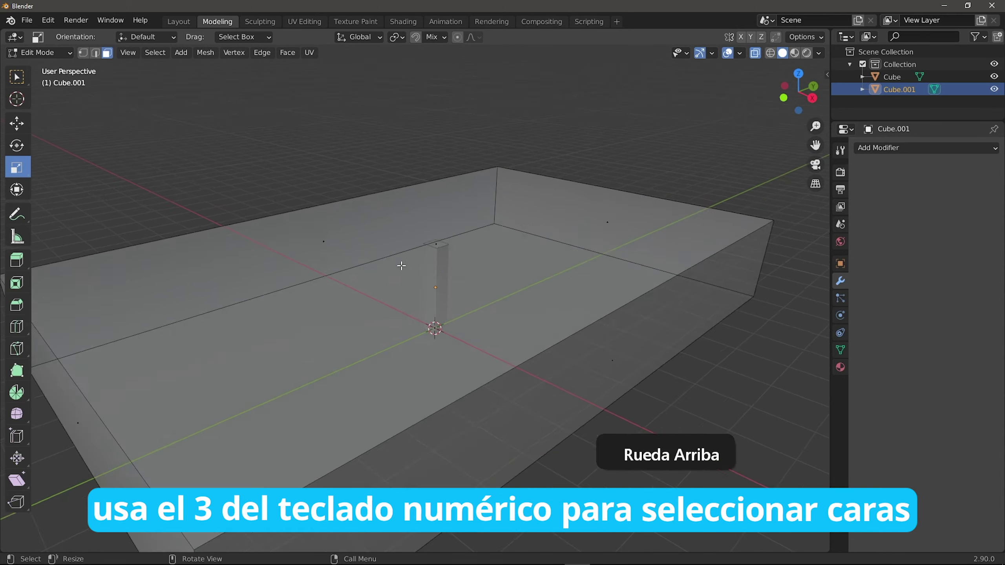
{"action": "scroll", "coordinate": [439, 246], "scroll_direction": "up", "scroll_amount": 2, "text": "shift"}
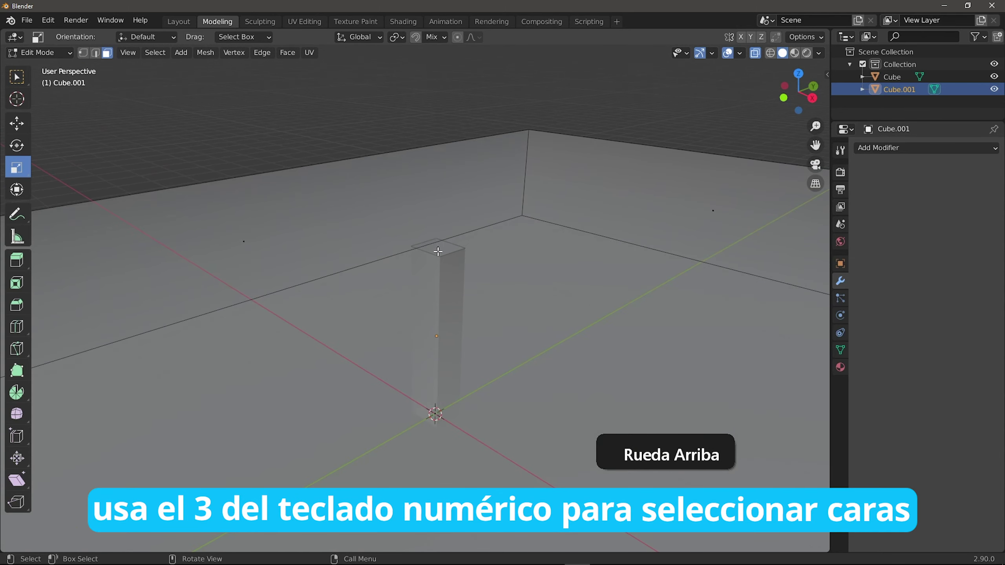
{"action": "left_click", "coordinate": [438, 252]}
{"action": "scroll", "coordinate": [438, 252], "scroll_direction": "down", "scroll_amount": 4}
{"action": "middle_click_drag", "start_coordinate": [455, 313], "coordinate": [477, 286], "text": "shift"}
{"action": "key", "text": "space"}
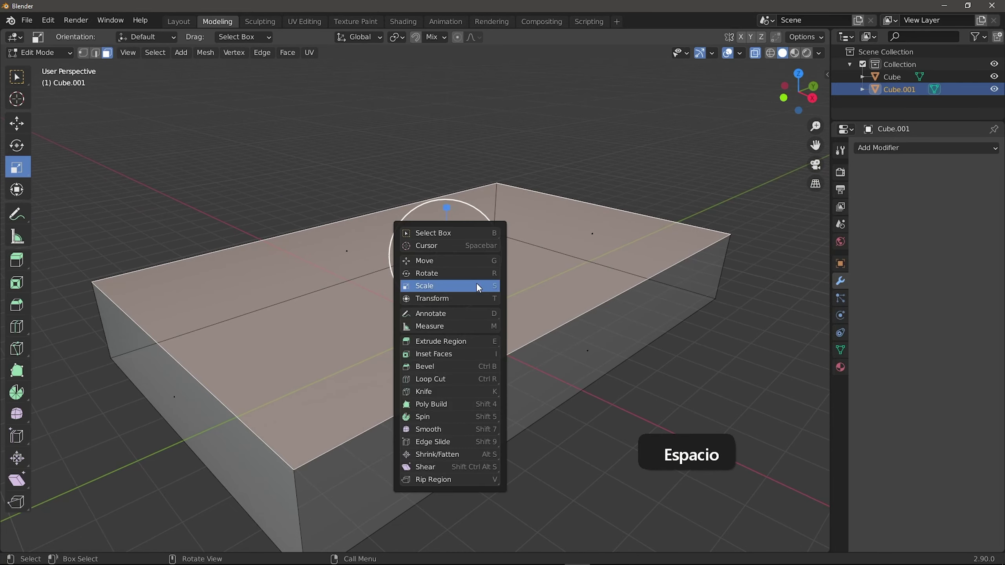
{"action": "left_click", "coordinate": [435, 261]}
{"action": "left_click_drag", "start_coordinate": [446, 229], "coordinate": [448, 107]}
{"action": "mouse_move", "coordinate": [447, 107]}
{"action": "middle_mouse_down"}
{"action": "mouse_move", "coordinate": [435, 130]}
{"action": "mouse_move", "coordinate": [432, 110]}
{"action": "middle_mouse_up"}
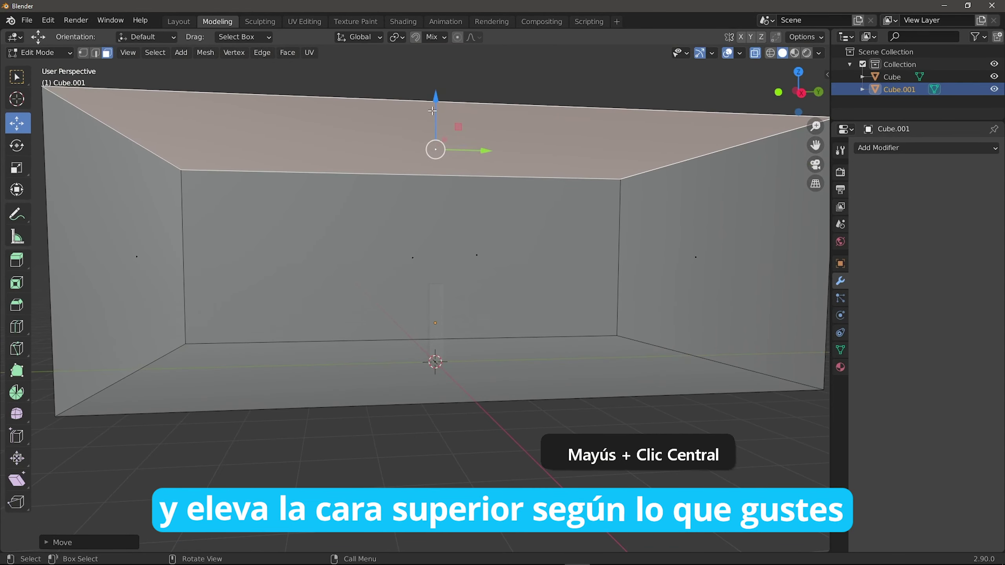
{"action": "left_click_drag", "start_coordinate": [432, 110], "coordinate": [432, 140]}
Step: Check the proportions of the room against the person-sized pillar inside it
{"action": "scroll", "coordinate": [435, 158], "scroll_direction": "down", "scroll_amount": 3}
{"action": "middle_click_drag", "start_coordinate": [443, 198], "coordinate": [512, 269]}
{"action": "scroll", "coordinate": [511, 269], "scroll_direction": "up", "scroll_amount": 8}
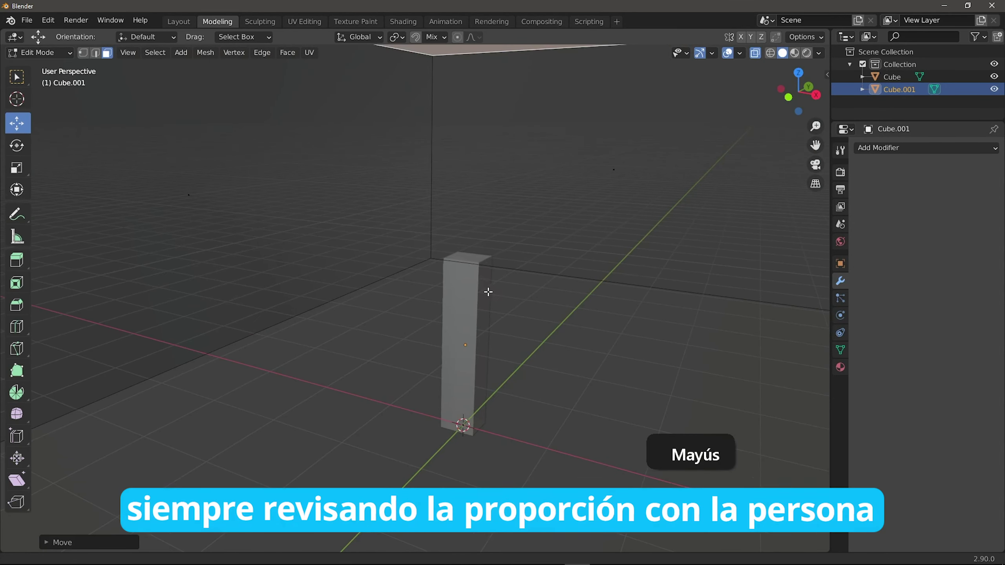
{"action": "scroll", "coordinate": [411, 298], "scroll_direction": "up", "scroll_amount": 2}
{"action": "mouse_move", "coordinate": [410, 298]}
{"action": "middle_mouse_down"}
{"action": "mouse_move", "coordinate": [545, 264]}
{"action": "mouse_move", "coordinate": [345, 296]}
{"action": "mouse_move", "coordinate": [165, 302]}
{"action": "mouse_move", "coordinate": [547, 305]}
{"action": "mouse_move", "coordinate": [303, 305]}
{"action": "mouse_move", "coordinate": [421, 312]}
{"action": "middle_mouse_up"}
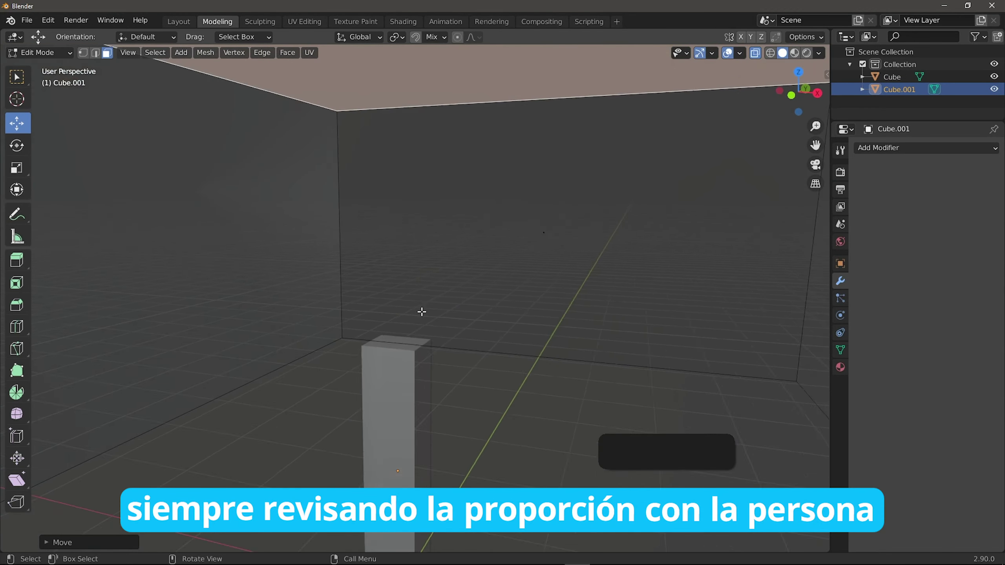
{"action": "scroll", "coordinate": [421, 312], "scroll_direction": "down", "scroll_amount": 3}
{"action": "middle_click_drag", "start_coordinate": [415, 225], "coordinate": [434, 179], "text": "shift"}
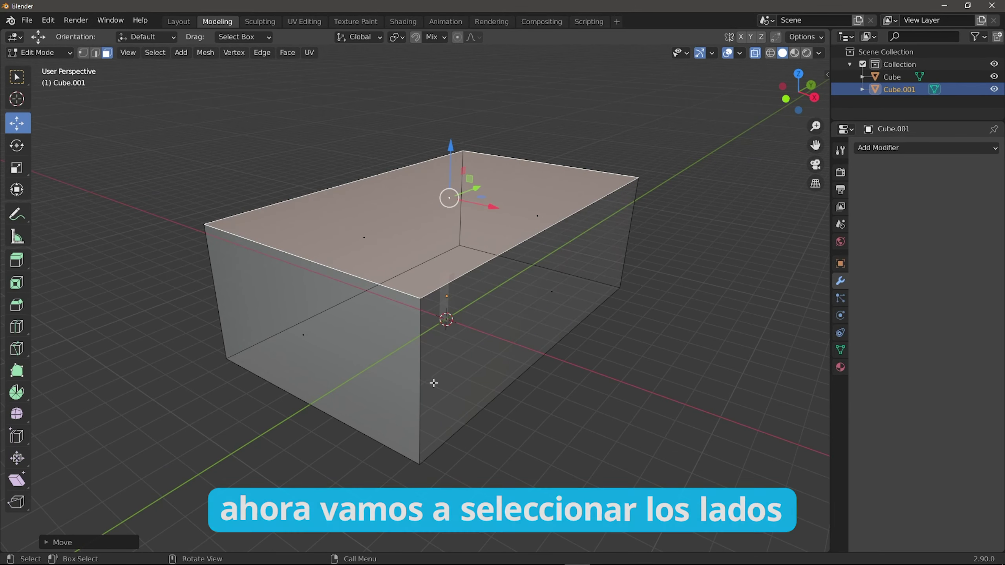
Step: Select the box's four vertical corner edges and bevel them with one segment
{"action": "key", "text": "2"}
{"action": "left_click", "coordinate": [421, 365]}
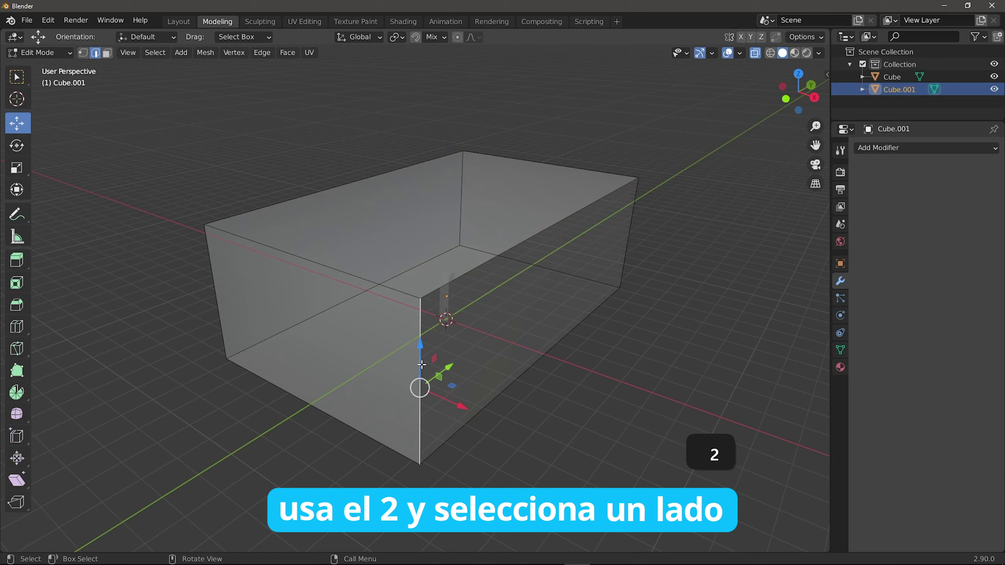
{"action": "left_click", "coordinate": [211, 280], "text": "shift"}
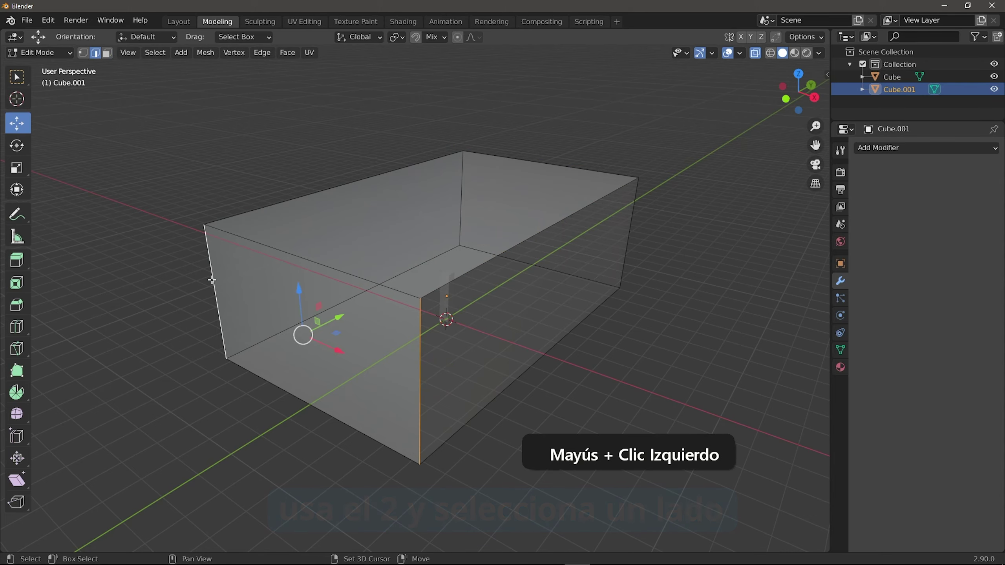
{"action": "middle_click_drag", "start_coordinate": [211, 280], "coordinate": [609, 362]}
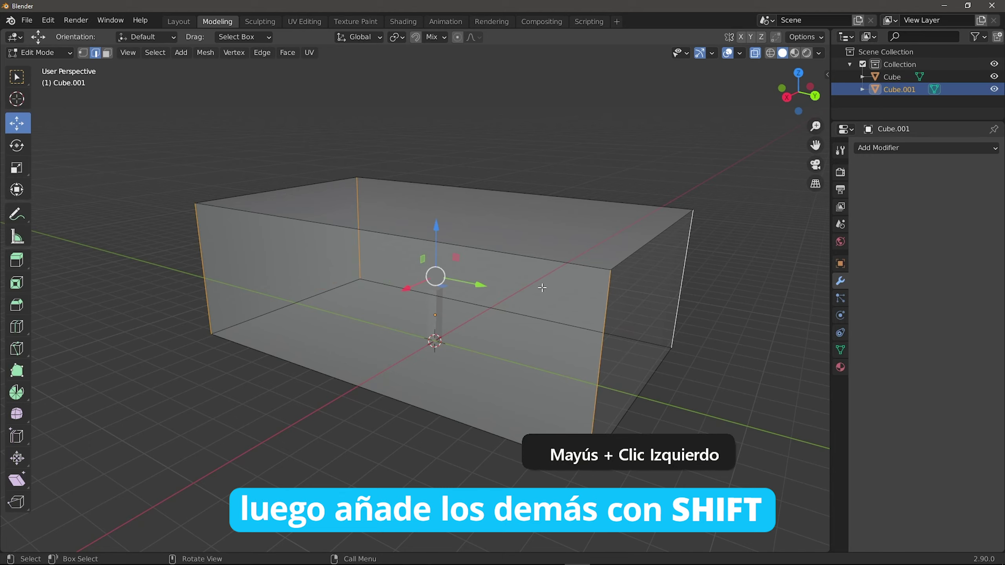
{"action": "left_click_drag", "start_coordinate": [437, 239], "coordinate": [437, 274]}
{"action": "right_click", "coordinate": [436, 273]}
{"action": "middle_click_drag", "start_coordinate": [438, 281], "coordinate": [535, 292]}
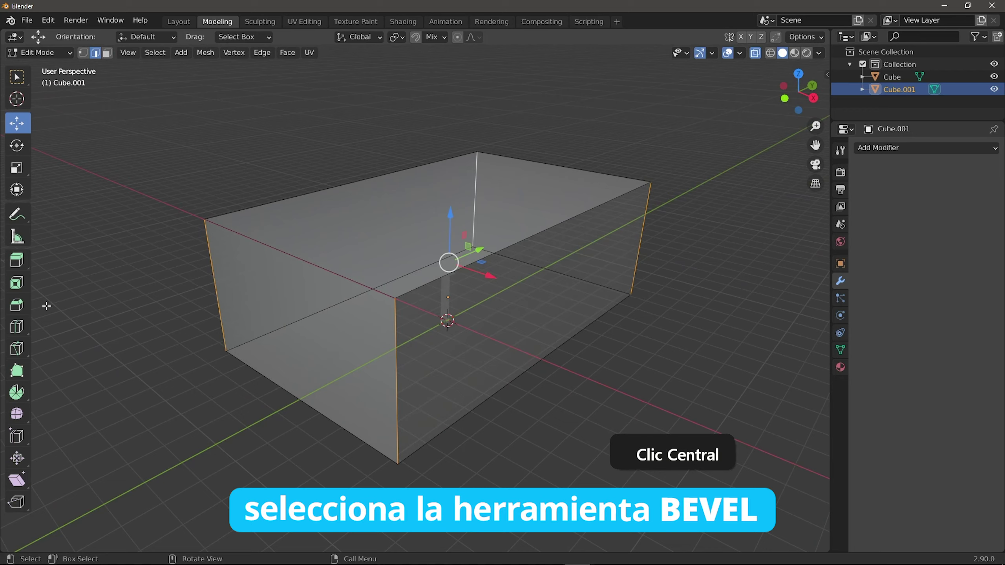
{"action": "left_click", "coordinate": [17, 306]}
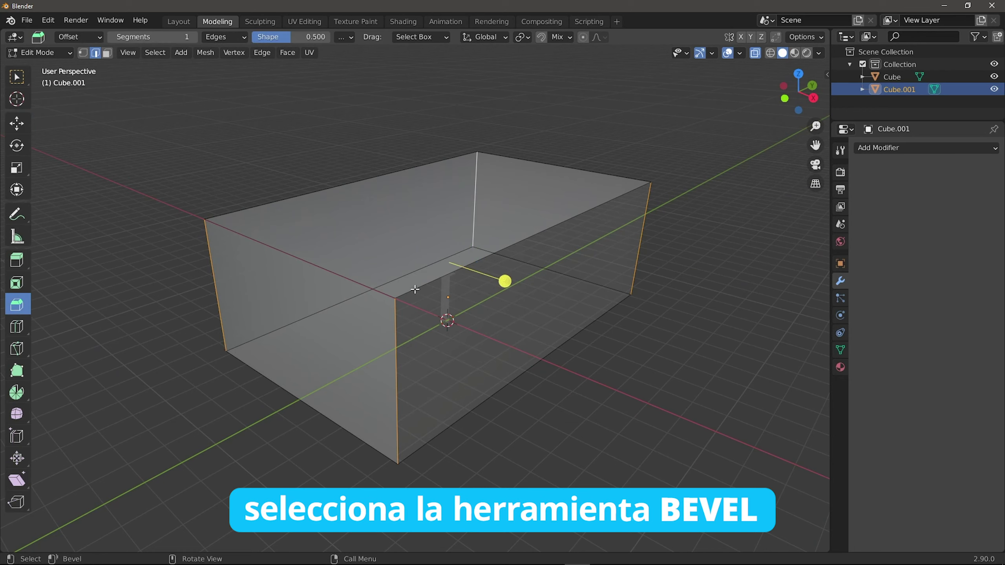
{"action": "mouse_move", "coordinate": [505, 282]}
{"action": "left_mouse_down"}
{"action": "mouse_move", "coordinate": [538, 298]}
{"action": "mouse_move", "coordinate": [520, 292]}
{"action": "left_mouse_up"}
{"action": "middle_click_drag", "start_coordinate": [519, 291], "coordinate": [399, 352]}
{"action": "scroll", "coordinate": [508, 337], "scroll_direction": "up", "scroll_amount": 3}
{"action": "scroll", "coordinate": [507, 337], "scroll_direction": "down", "scroll_amount": 3}
{"action": "middle_click_drag", "start_coordinate": [488, 275], "coordinate": [506, 245], "text": "shift"}
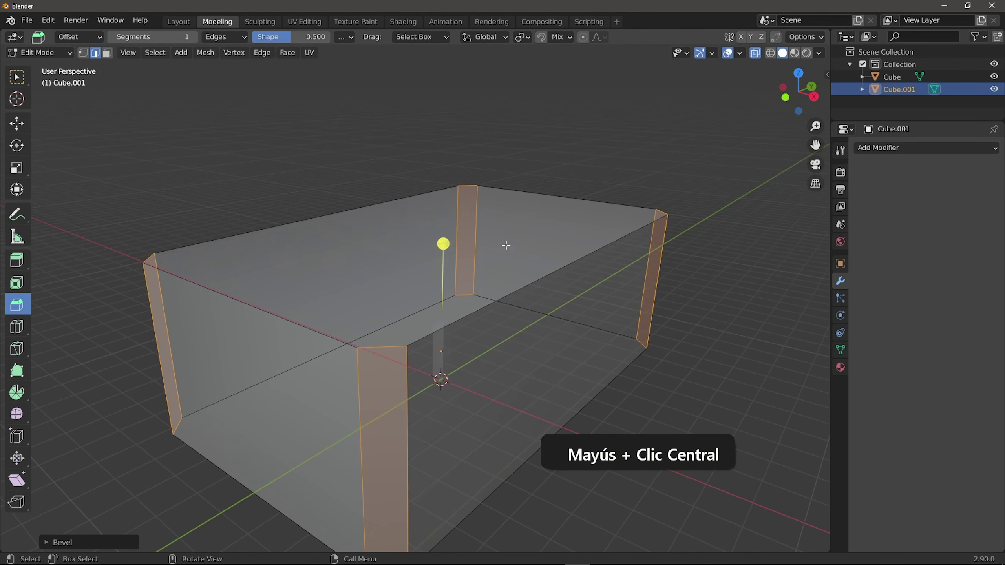
Step: Turn off X-Ray and inset the box's top face by a thin margin
{"action": "left_click", "coordinate": [755, 53]}
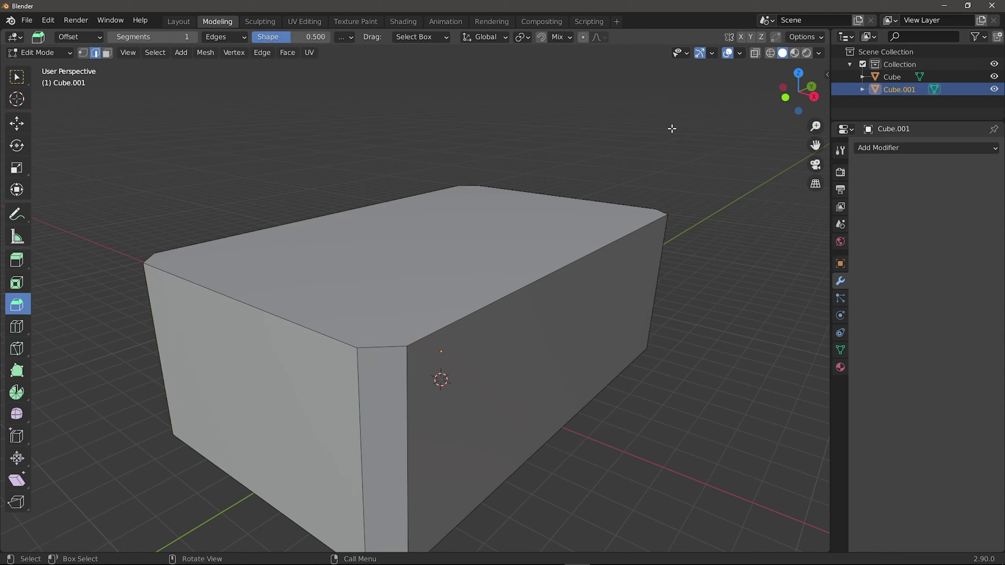
{"action": "left_click", "coordinate": [432, 253]}
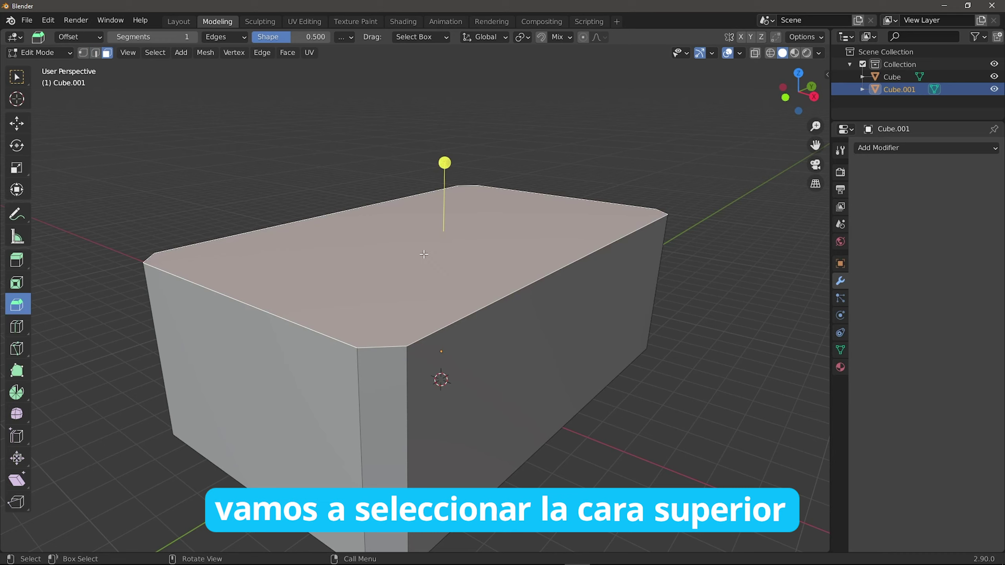
{"action": "left_click", "coordinate": [17, 285]}
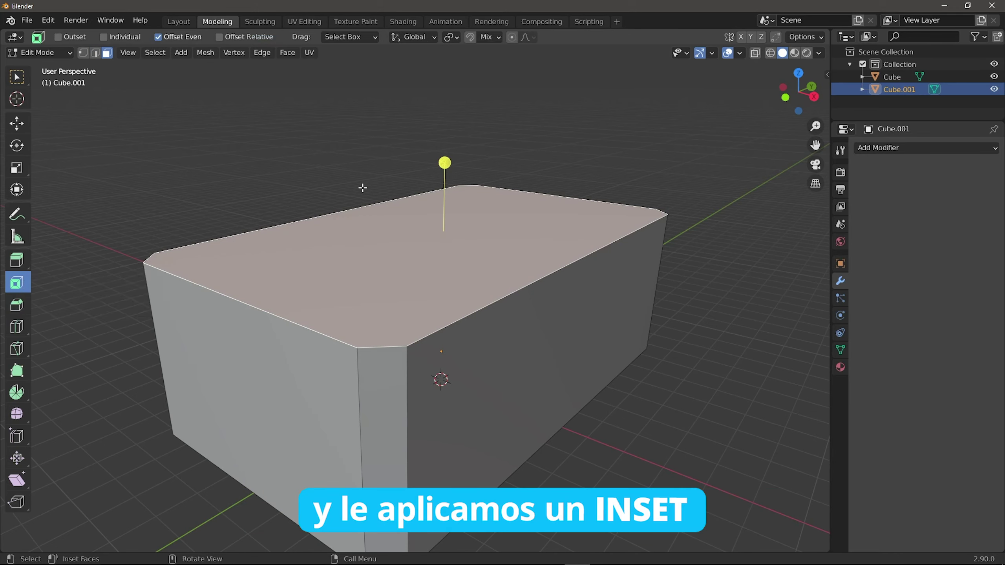
{"action": "left_click_drag", "start_coordinate": [445, 162], "coordinate": [448, 151]}
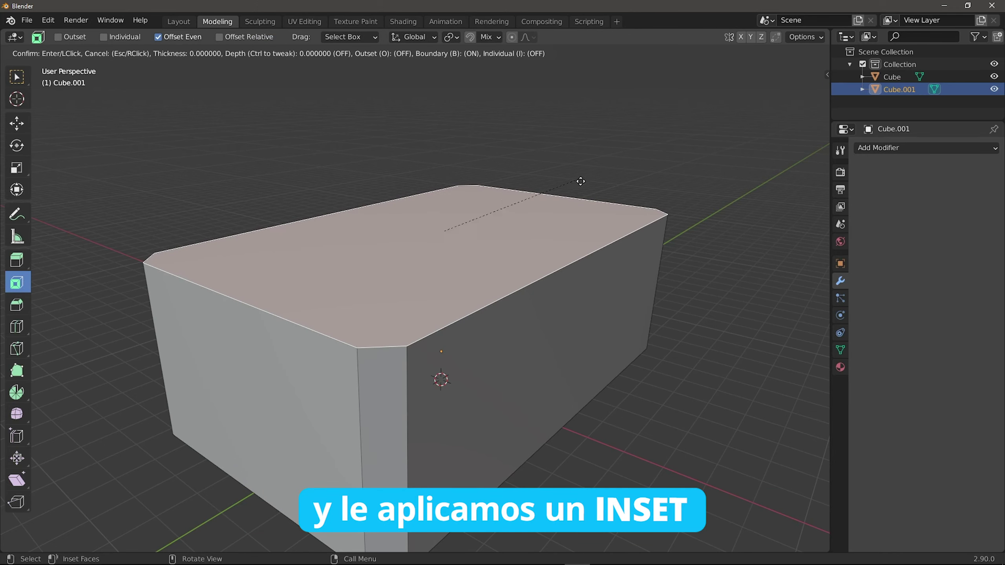
{"action": "left_click_drag", "start_coordinate": [536, 217], "coordinate": [507, 229]}
{"action": "middle_click_drag", "start_coordinate": [507, 229], "coordinate": [492, 279]}
{"action": "middle_click_drag", "start_coordinate": [493, 279], "coordinate": [502, 221], "text": "shift"}
{"action": "scroll", "coordinate": [474, 296], "scroll_direction": "up", "scroll_amount": 2}
{"action": "scroll", "coordinate": [444, 416], "scroll_direction": "up", "scroll_amount": 1}
{"action": "middle_click_drag", "start_coordinate": [433, 457], "coordinate": [456, 235], "text": "shift"}
{"action": "scroll", "coordinate": [417, 387], "scroll_direction": "down", "scroll_amount": 3}
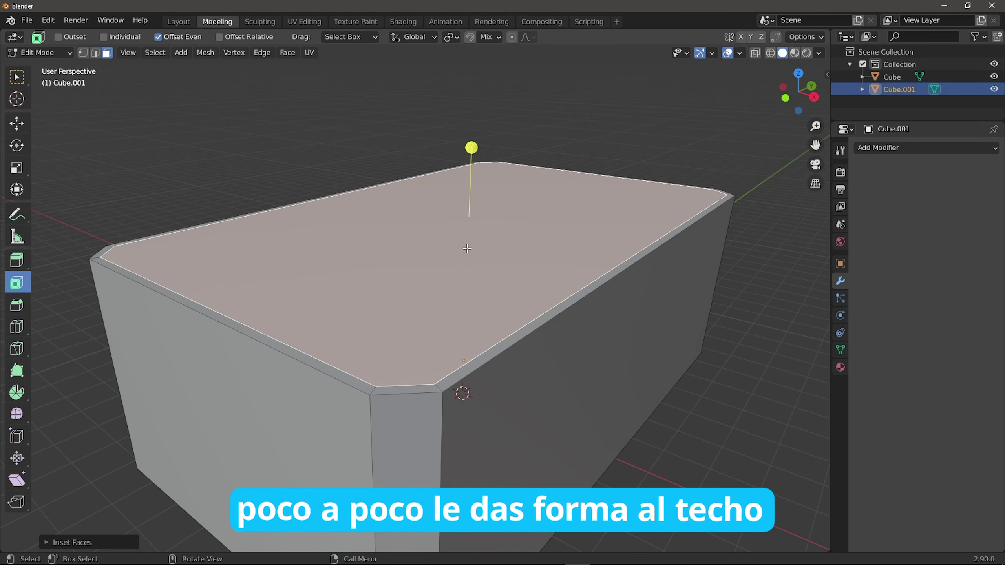
Step: Raise the inset top face slightly along Z to form a sloped rim, and inset it again by a thin margin
{"action": "key", "text": "space"}
{"action": "left_click", "coordinate": [401, 158]}
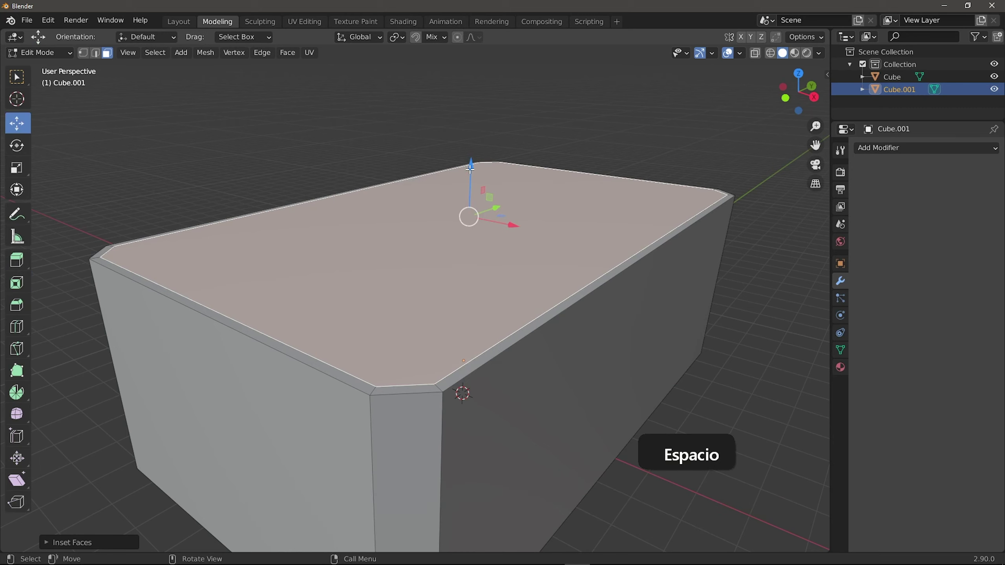
{"action": "left_click_drag", "start_coordinate": [470, 164], "coordinate": [565, 195]}
{"action": "left_click_drag", "start_coordinate": [627, 204], "coordinate": [535, 207]}
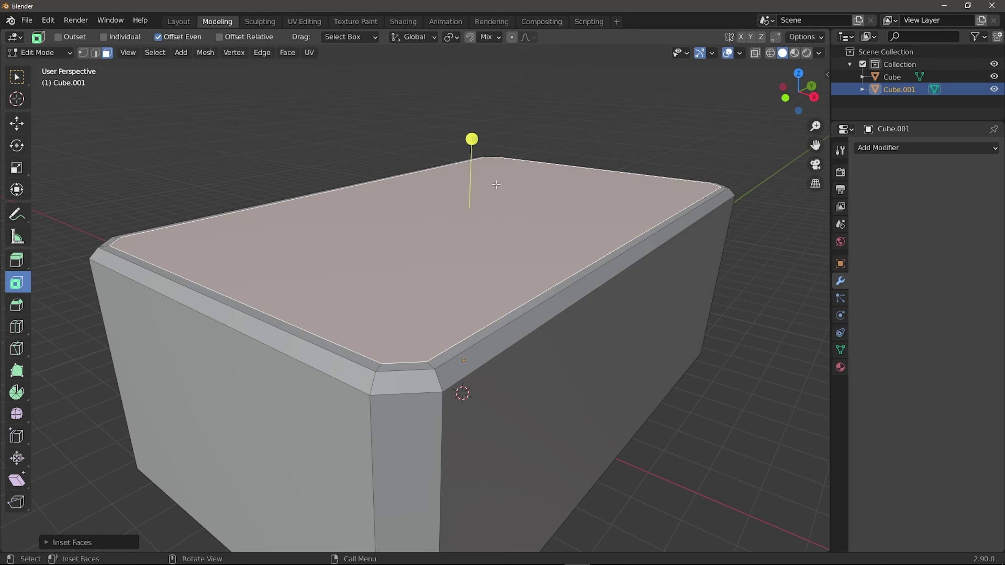
Step: Extrude the inner roof face about 0.157 m downward to form a recess, and return to Object Mode
{"action": "key", "text": "e"}
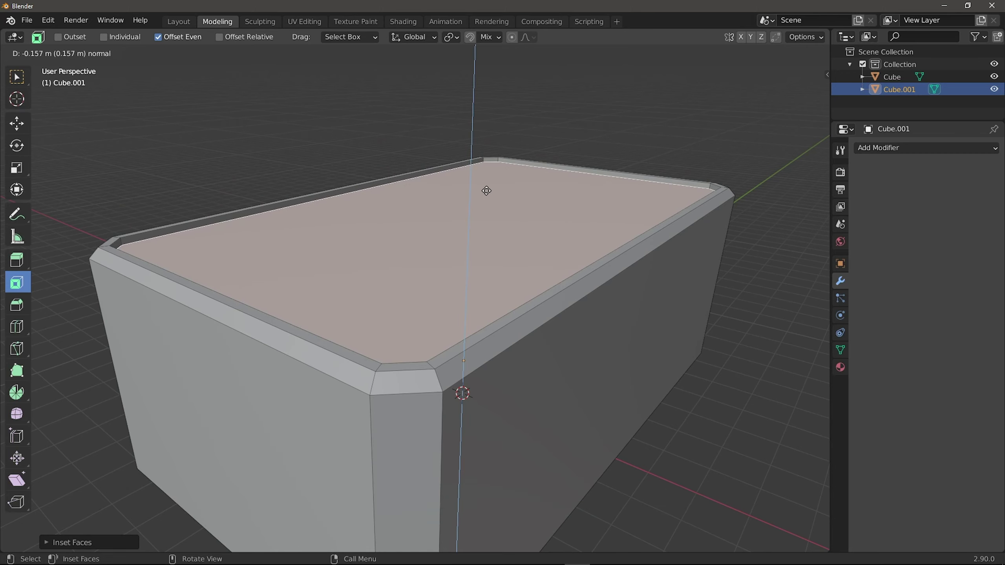
{"action": "left_click", "coordinate": [488, 191]}
{"action": "middle_click_drag", "start_coordinate": [488, 191], "coordinate": [473, 159]}
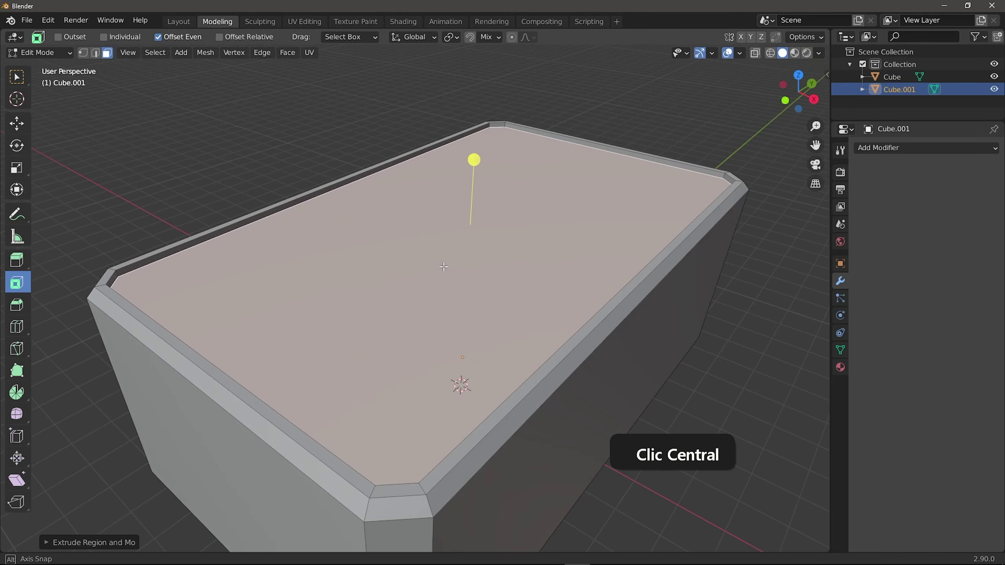
{"action": "key", "text": "Tab"}
{"action": "scroll", "coordinate": [435, 253], "scroll_direction": "down", "scroll_amount": 5}
{"action": "middle_click_drag", "start_coordinate": [429, 237], "coordinate": [488, 251]}
{"action": "scroll", "coordinate": [470, 312], "scroll_direction": "up", "scroll_amount": 8}
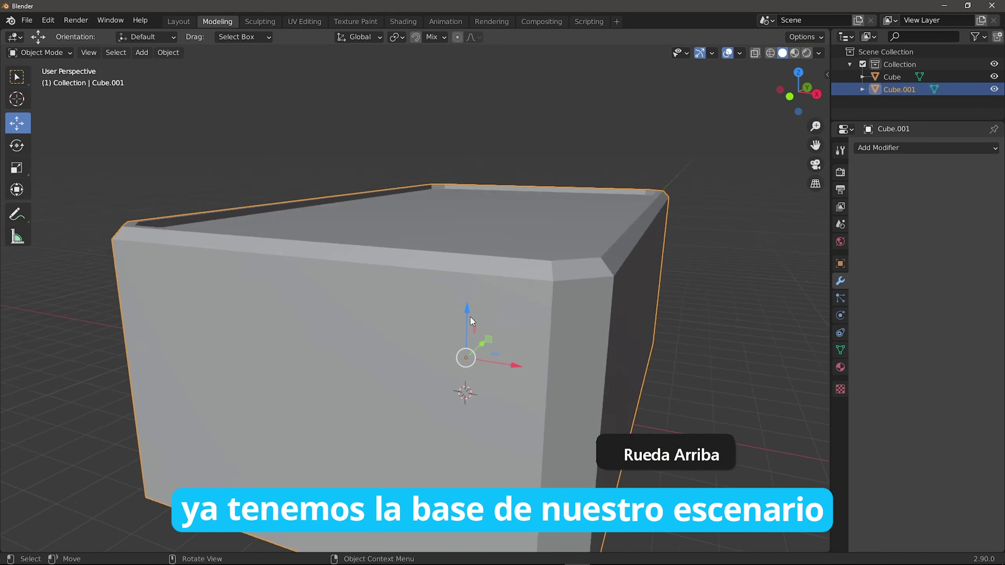
Step: Add one horizontal loop cut around the box's walls in Edit Mode and lower it along Z to just above the floor
{"action": "middle_click_drag", "start_coordinate": [473, 316], "coordinate": [392, 276], "text": "shift"}
{"action": "scroll", "coordinate": [473, 294], "scroll_direction": "down", "scroll_amount": 6}
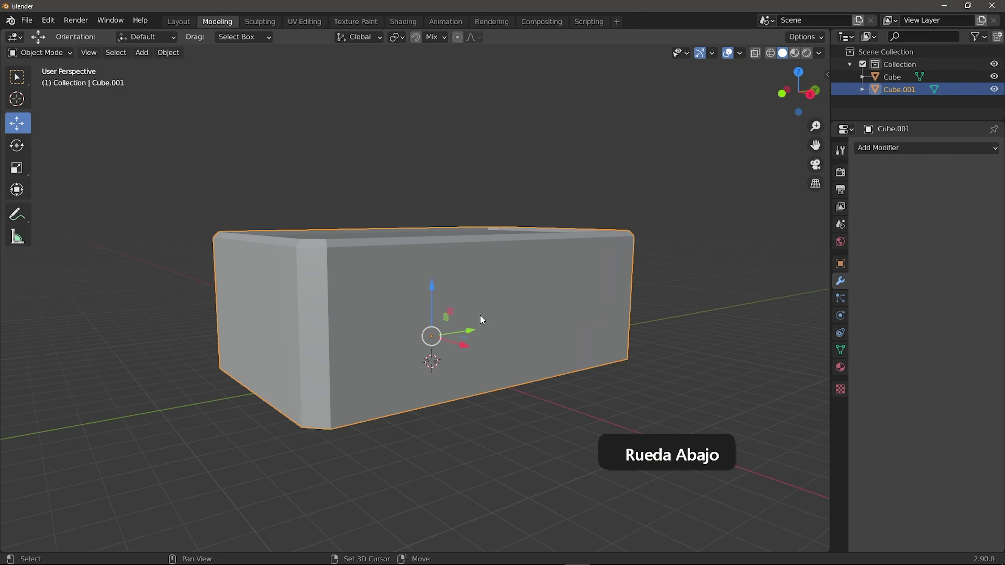
{"action": "middle_click_drag", "start_coordinate": [481, 316], "coordinate": [460, 296], "text": "shift"}
{"action": "middle_click_drag", "start_coordinate": [461, 296], "coordinate": [455, 296]}
{"action": "left_click", "coordinate": [808, 95]}
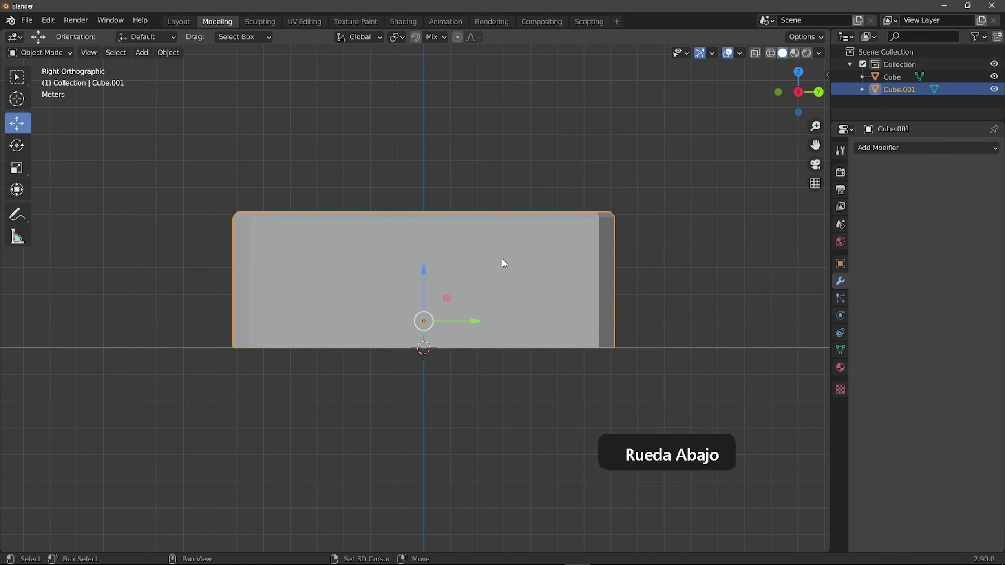
{"action": "scroll", "coordinate": [523, 242], "scroll_direction": "up", "scroll_amount": 2}
{"action": "key", "text": "Tab"}
{"action": "middle_click_drag", "start_coordinate": [506, 259], "coordinate": [465, 288], "text": "shift"}
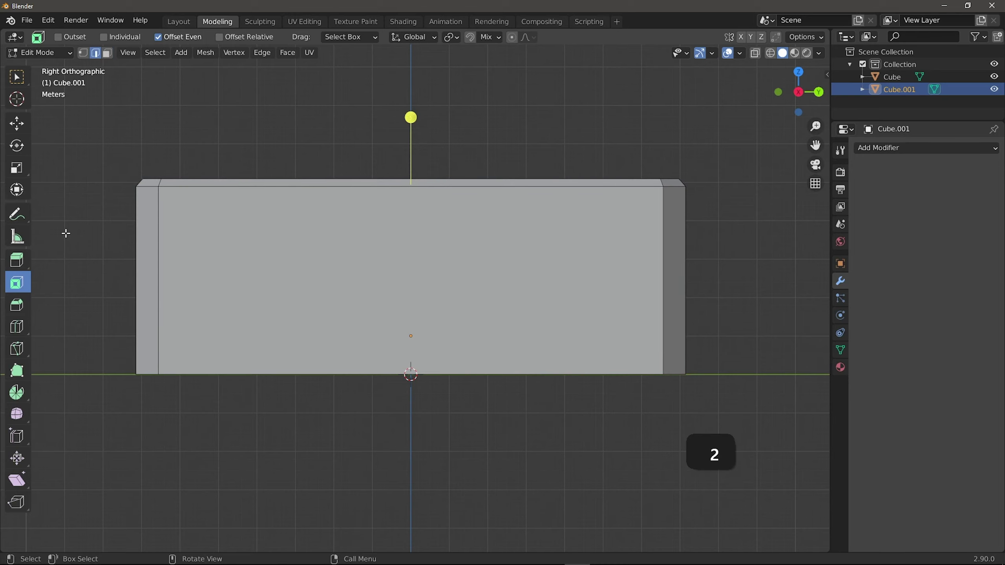
{"action": "left_click", "coordinate": [20, 126]}
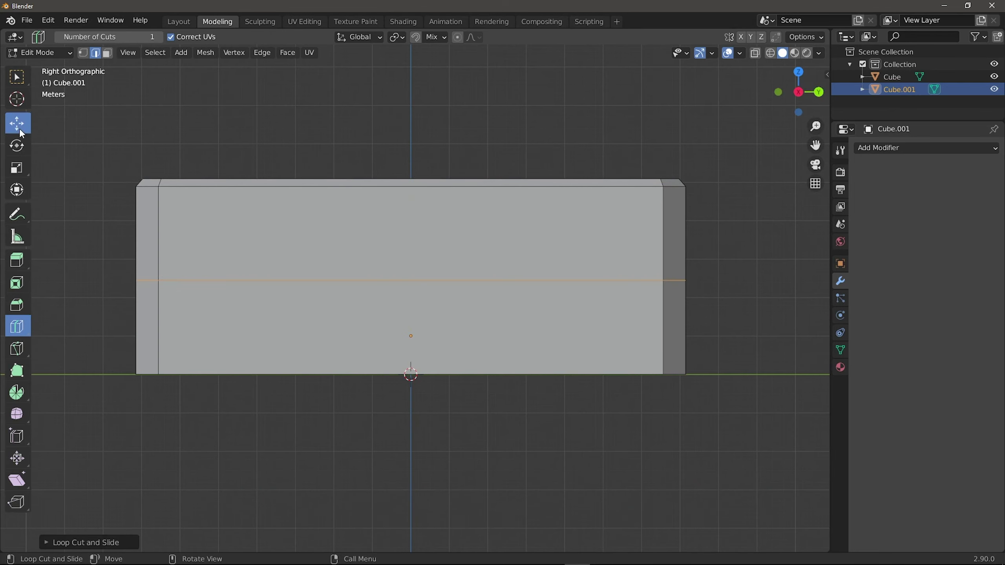
{"action": "left_click_drag", "start_coordinate": [412, 238], "coordinate": [412, 290]}
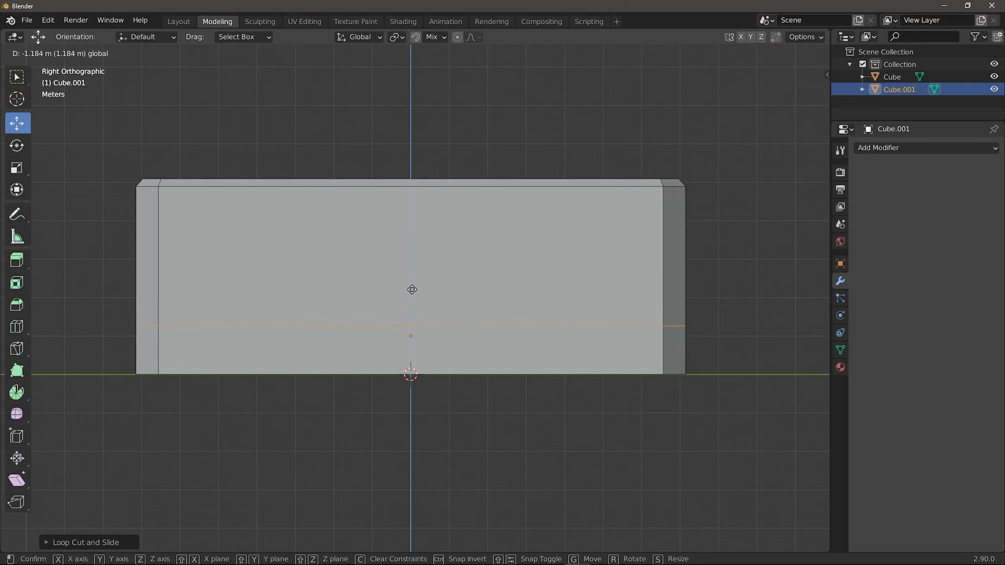
{"action": "left_click", "coordinate": [416, 330]}
Step: Fine-tune the height of the wall loop near the floor, judging the baseboard's proportion against the pillar from inside the room
{"action": "scroll", "coordinate": [416, 330], "scroll_direction": "up", "scroll_amount": 3}
{"action": "middle_click_drag", "start_coordinate": [415, 330], "coordinate": [447, 337]}
{"action": "scroll", "coordinate": [447, 338], "scroll_direction": "up", "scroll_amount": 2}
{"action": "scroll", "coordinate": [447, 338], "scroll_direction": "up", "scroll_amount": 4}
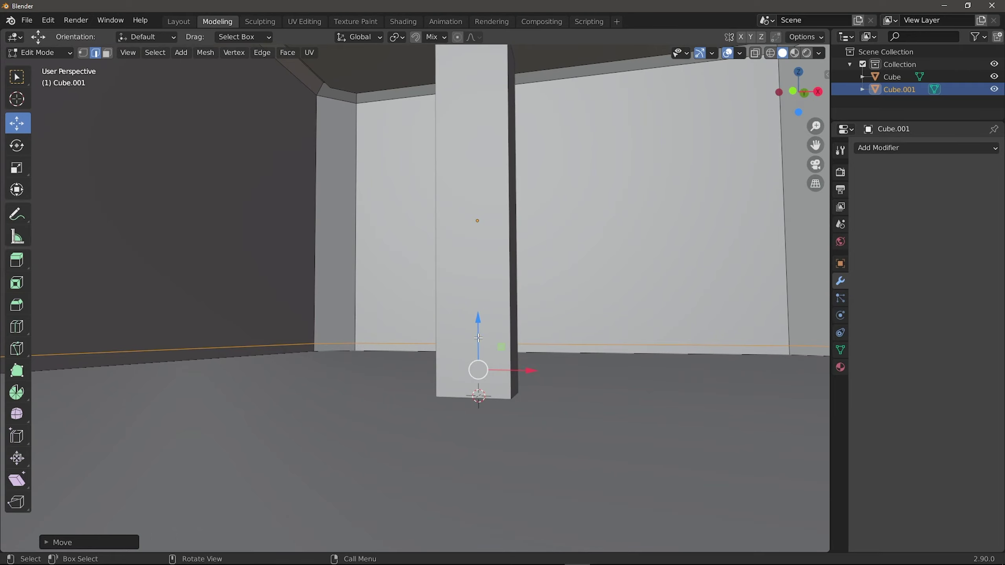
{"action": "left_click_drag", "start_coordinate": [475, 333], "coordinate": [472, 335]}
{"action": "left_click", "coordinate": [467, 331]}
{"action": "middle_click_drag", "start_coordinate": [466, 331], "coordinate": [518, 352]}
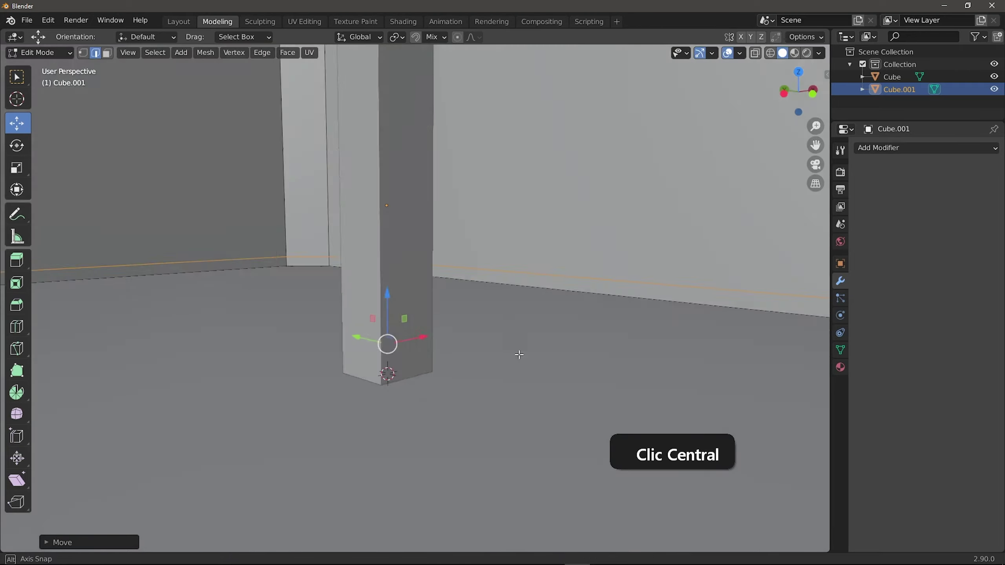
{"action": "scroll", "coordinate": [501, 408], "scroll_direction": "down", "scroll_amount": 4}
{"action": "scroll", "coordinate": [500, 408], "scroll_direction": "up", "scroll_amount": 2}
{"action": "middle_click_drag", "start_coordinate": [500, 408], "coordinate": [404, 315]}
{"action": "middle_click_drag", "start_coordinate": [403, 315], "coordinate": [585, 326]}
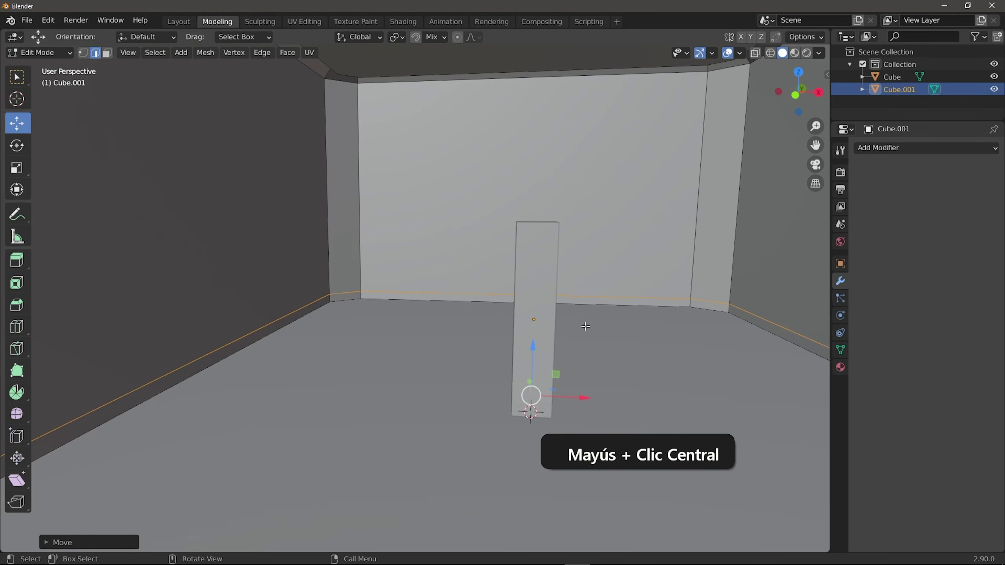
Step: Select all the narrow faces below the loop cut along the base of the walls, including the beveled corners
{"action": "key", "text": "3"}
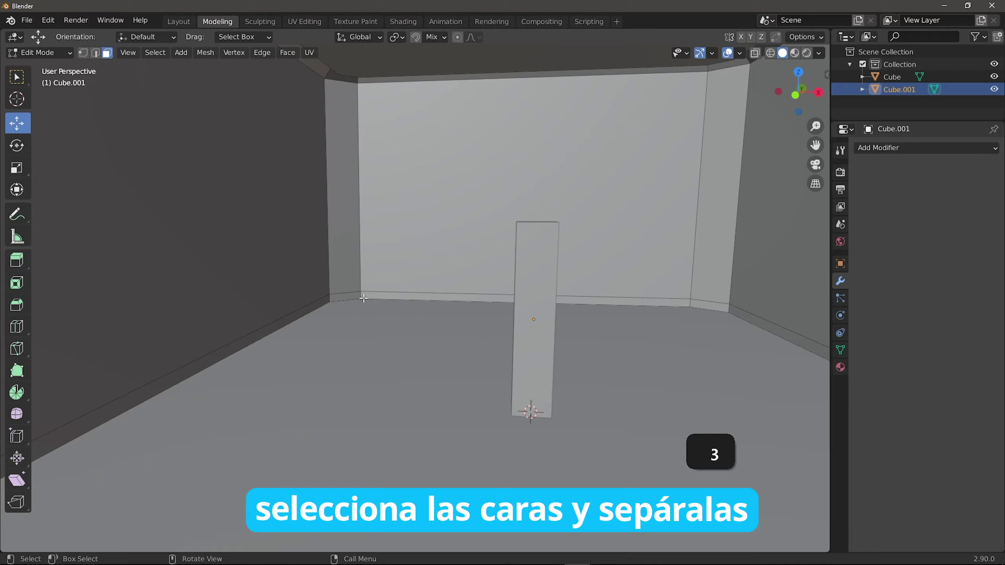
{"action": "left_click", "coordinate": [423, 297], "text": "shift"}
{"action": "middle_click_drag", "start_coordinate": [423, 298], "coordinate": [461, 311]}
{"action": "middle_click_drag", "start_coordinate": [461, 310], "coordinate": [637, 332], "text": "shift"}
{"action": "left_click", "coordinate": [512, 286], "text": "shift"}
{"action": "middle_click_drag", "start_coordinate": [637, 332], "coordinate": [503, 323], "text": "shift"}
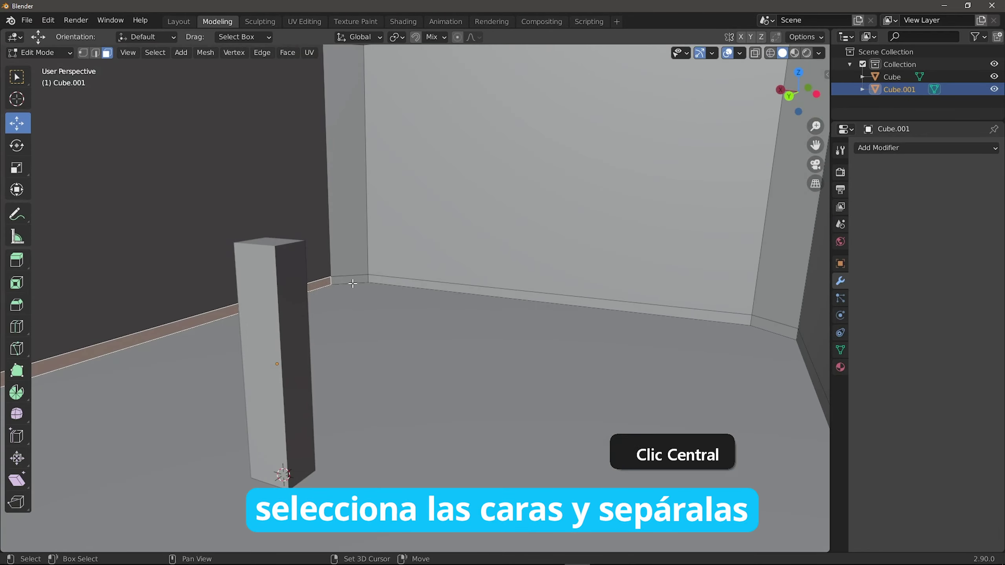
{"action": "left_click", "coordinate": [352, 282], "text": "shift"}
{"action": "left_click", "coordinate": [392, 282], "text": "shift"}
{"action": "middle_click_drag", "start_coordinate": [394, 282], "coordinate": [507, 289]}
{"action": "left_click", "coordinate": [340, 272], "text": "shift"}
{"action": "left_click", "coordinate": [443, 285], "text": "shift"}
{"action": "scroll", "coordinate": [487, 281], "scroll_direction": "up", "scroll_amount": 3}
{"action": "left_click", "coordinate": [502, 287], "text": "shift"}
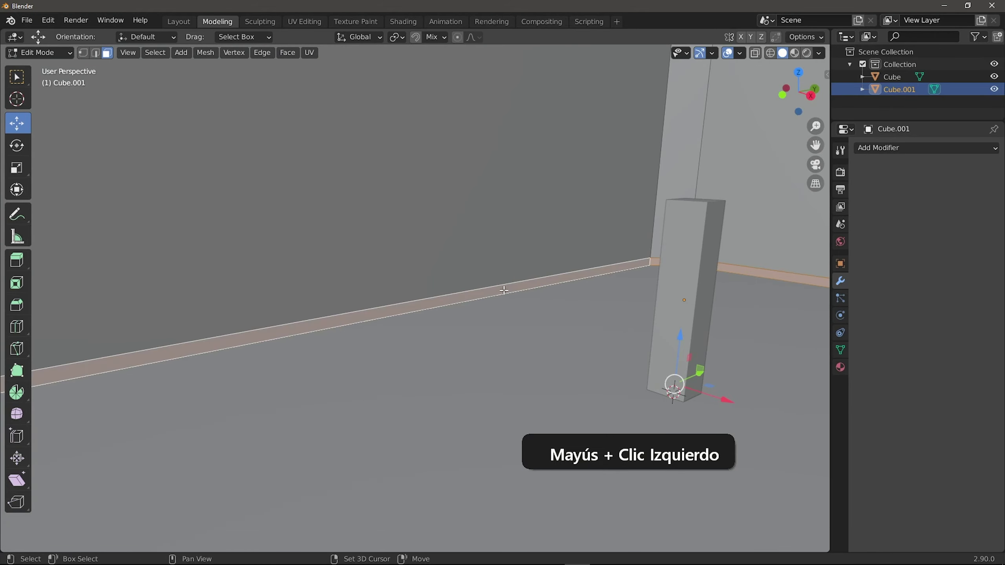
{"action": "scroll", "coordinate": [441, 281], "scroll_direction": "down", "scroll_amount": 4}
{"action": "scroll", "coordinate": [441, 281], "scroll_direction": "down", "scroll_amount": 5}
{"action": "middle_click_drag", "start_coordinate": [367, 397], "coordinate": [308, 372], "text": "shift"}
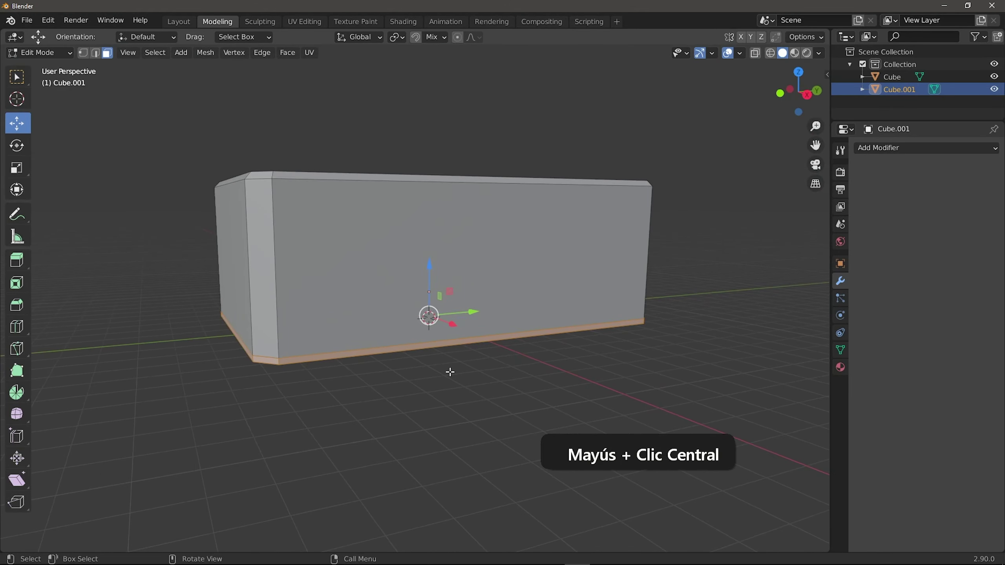
Step: Separate the selected strip faces into their own object and, back in Object Mode, select only that strip
{"action": "middle_click_drag", "start_coordinate": [450, 372], "coordinate": [405, 316]}
{"action": "mouse_move", "coordinate": [426, 274]}
{"action": "left_mouse_down"}
{"action": "mouse_move", "coordinate": [433, 264]}
{"action": "mouse_move", "coordinate": [435, 273]}
{"action": "left_mouse_up"}
{"action": "right_click", "coordinate": [436, 273]}
{"action": "scroll", "coordinate": [552, 374], "scroll_direction": "up", "scroll_amount": 5}
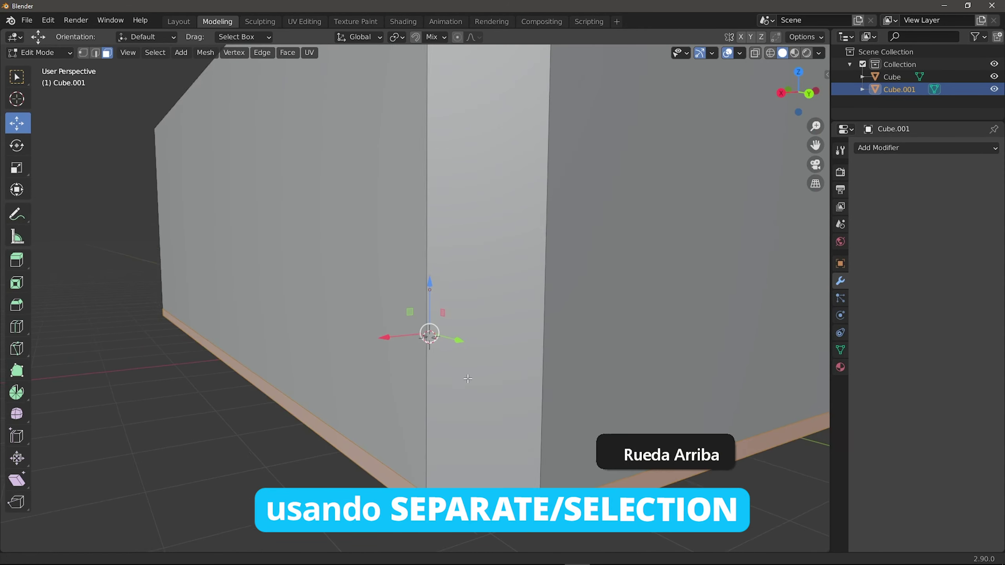
{"action": "right_click", "coordinate": [435, 463]}
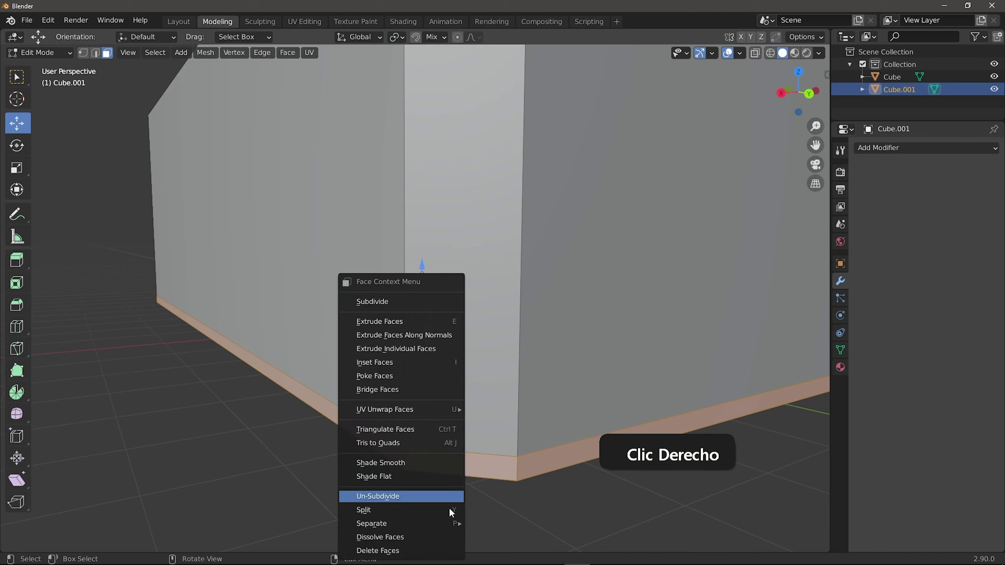
{"action": "mouse_move", "coordinate": [387, 522]}
{"action": "left_click", "coordinate": [498, 496]}
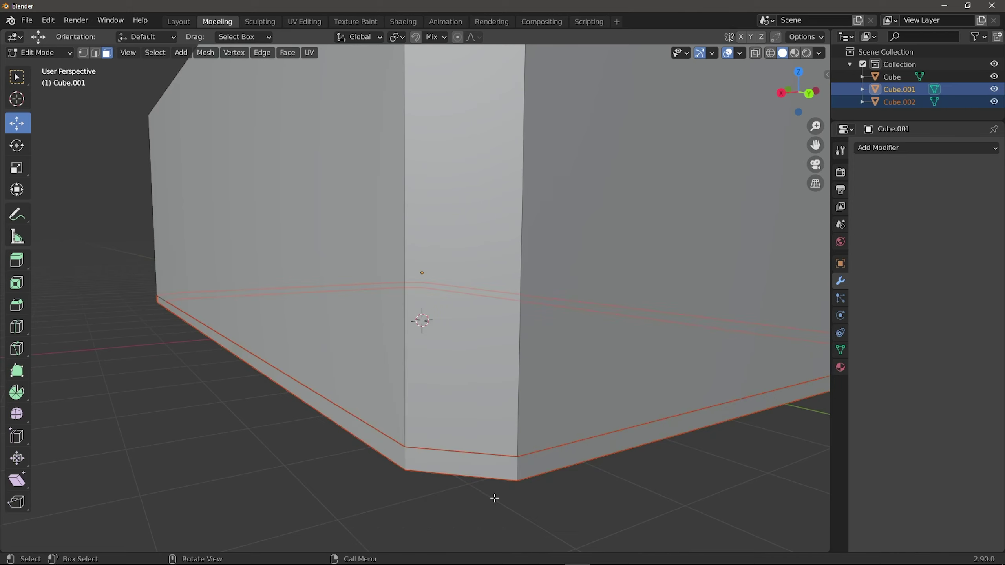
{"action": "key", "text": "Tab"}
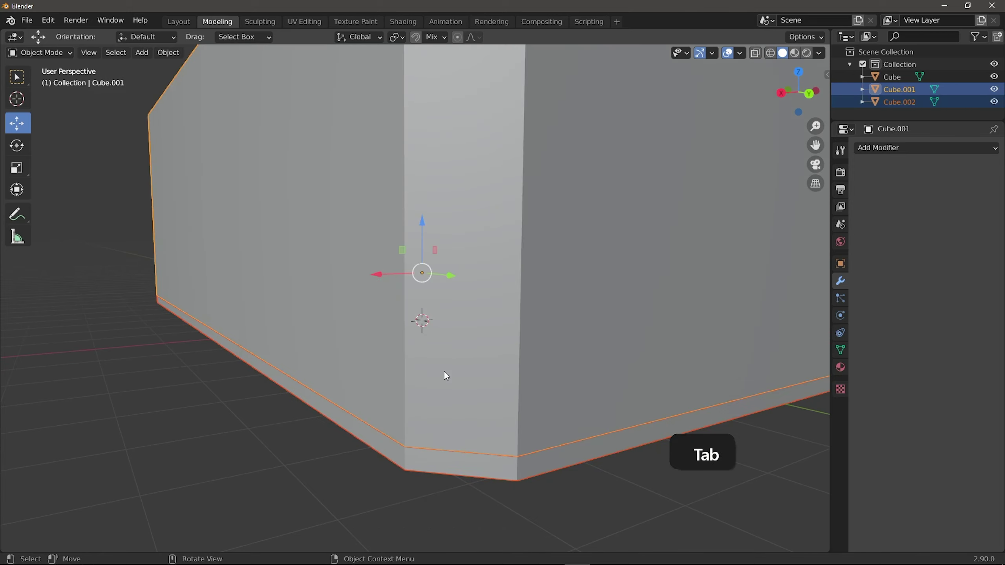
{"action": "left_click", "coordinate": [445, 500]}
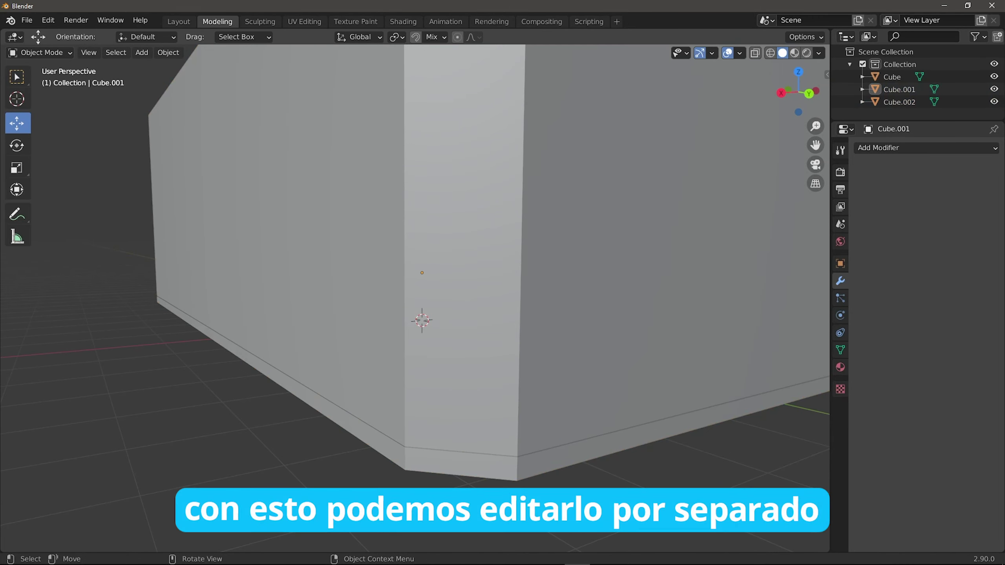
{"action": "left_click", "coordinate": [441, 468]}
{"action": "scroll", "coordinate": [440, 468], "scroll_direction": "down", "scroll_amount": 4}
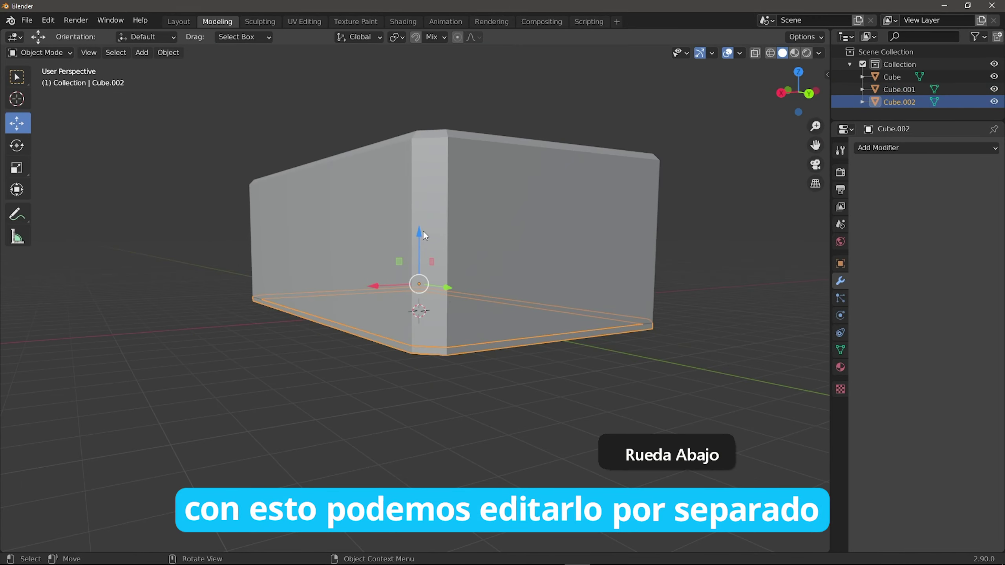
{"action": "left_click_drag", "start_coordinate": [422, 230], "coordinate": [438, 292]}
{"action": "right_click", "coordinate": [438, 291]}
{"action": "middle_click_drag", "start_coordinate": [438, 292], "coordinate": [413, 292]}
{"action": "left_click_drag", "start_coordinate": [406, 256], "coordinate": [406, 274]}
{"action": "right_click", "coordinate": [406, 274]}
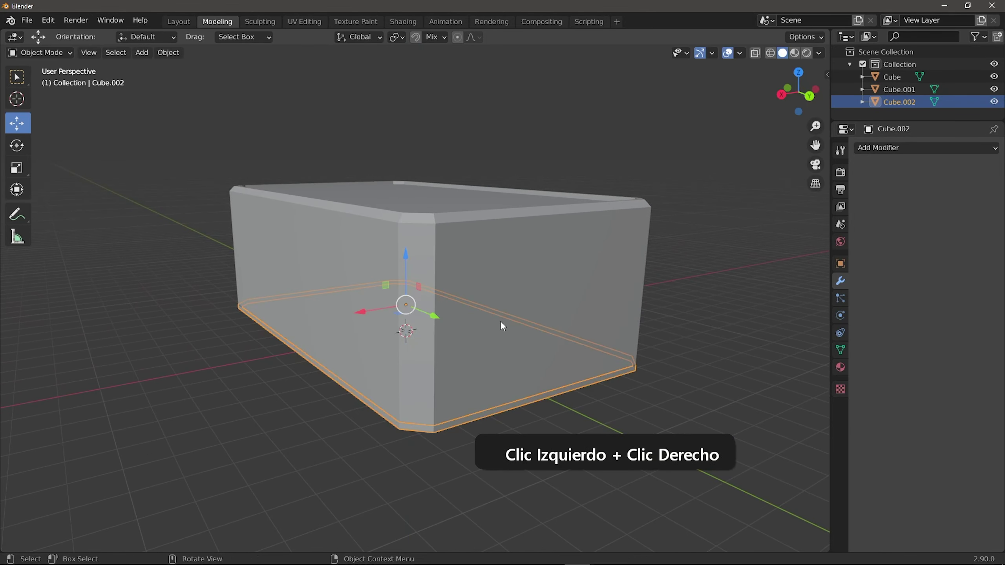
Step: Select all the strip's faces in Edit Mode and extrude them along their normals toward the room's interior by about 0.088 m
{"action": "key", "text": "Tab"}
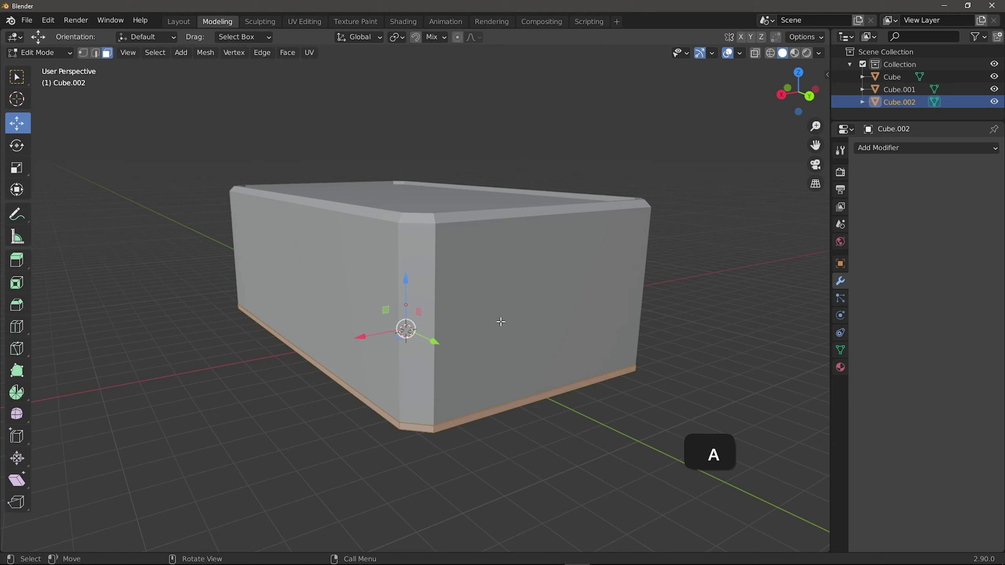
{"action": "middle_click_drag", "start_coordinate": [484, 440], "coordinate": [453, 399]}
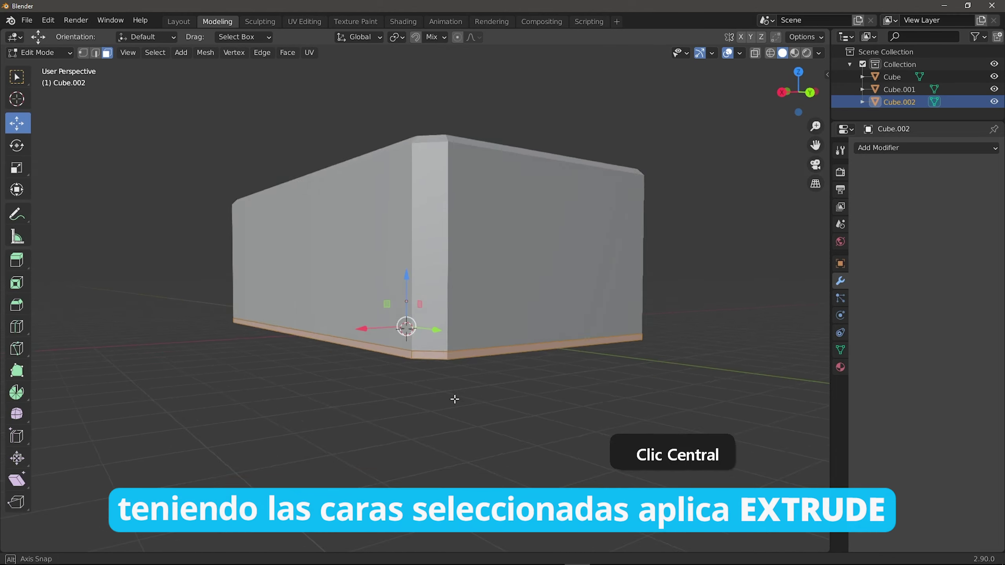
{"action": "scroll", "coordinate": [432, 394], "scroll_direction": "up", "scroll_amount": 3}
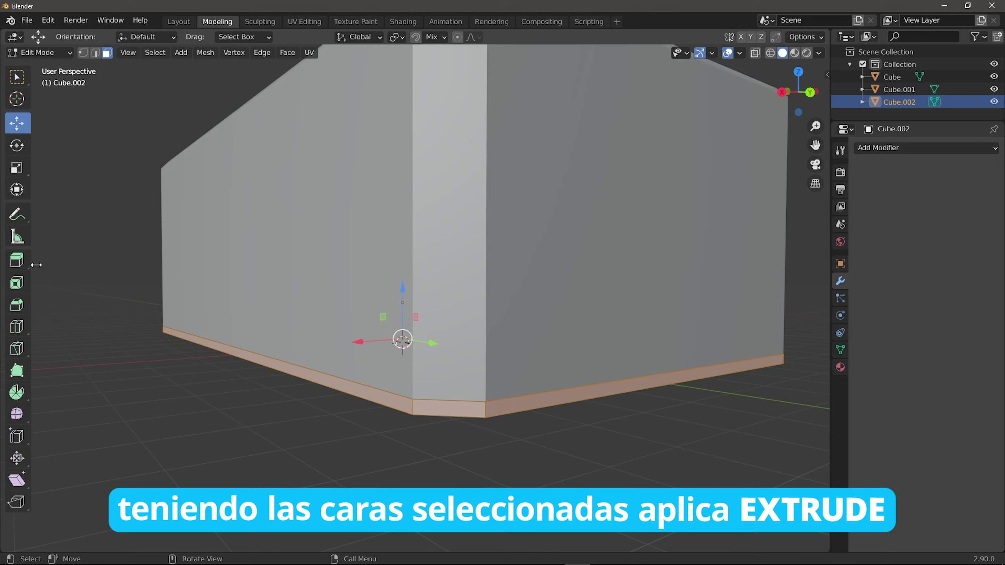
{"action": "left_click", "coordinate": [23, 265]}
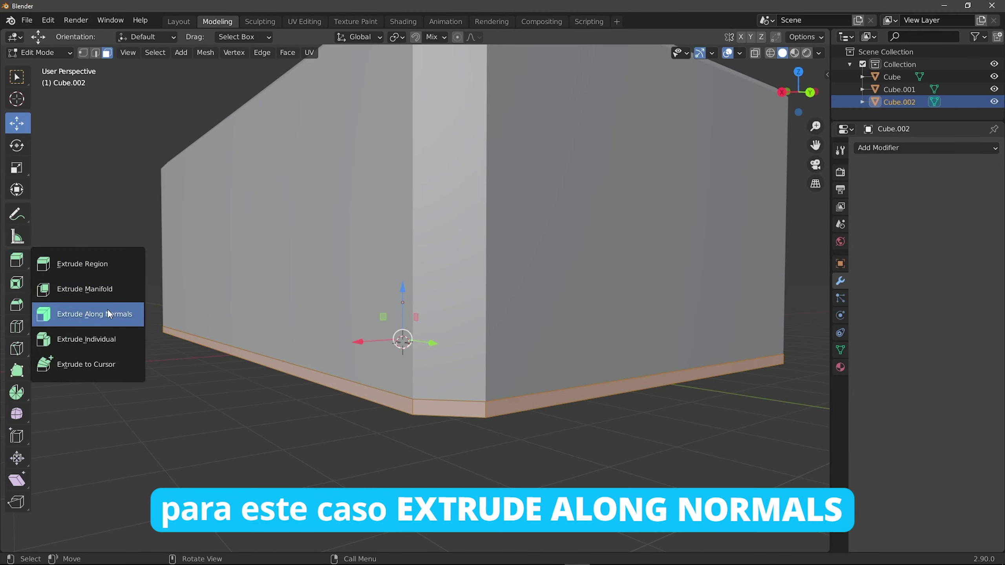
{"action": "left_click", "coordinate": [84, 315]}
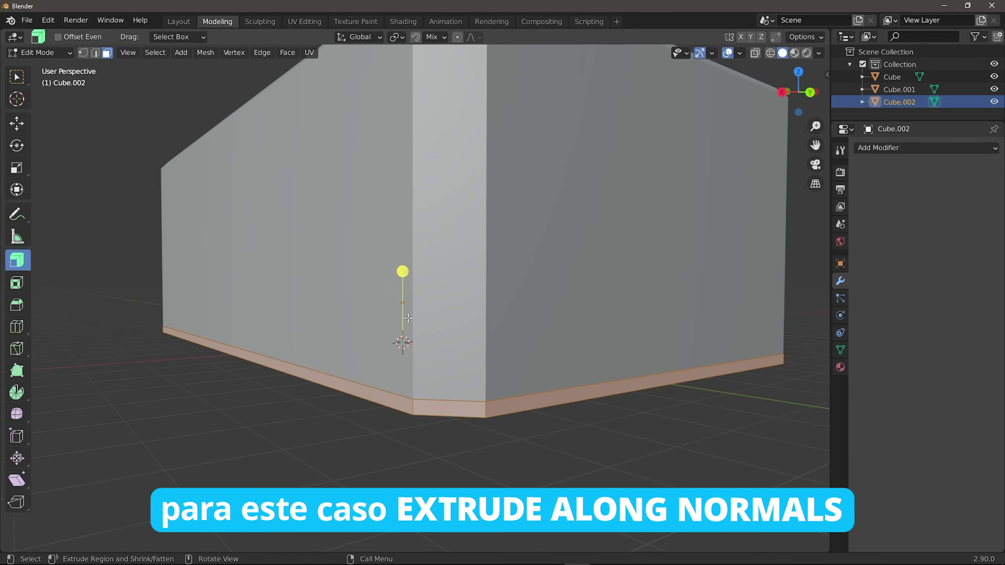
{"action": "scroll", "coordinate": [409, 323], "scroll_direction": "up", "scroll_amount": 5}
{"action": "middle_click_drag", "start_coordinate": [413, 337], "coordinate": [399, 352]}
{"action": "middle_click_drag", "start_coordinate": [399, 352], "coordinate": [443, 348], "text": "shift"}
{"action": "middle_click_drag", "start_coordinate": [443, 348], "coordinate": [476, 358]}
{"action": "scroll", "coordinate": [358, 368], "scroll_direction": "down", "scroll_amount": 3}
{"action": "middle_click_drag", "start_coordinate": [359, 368], "coordinate": [328, 361]}
{"action": "middle_click_drag", "start_coordinate": [397, 336], "coordinate": [428, 345], "text": "shift"}
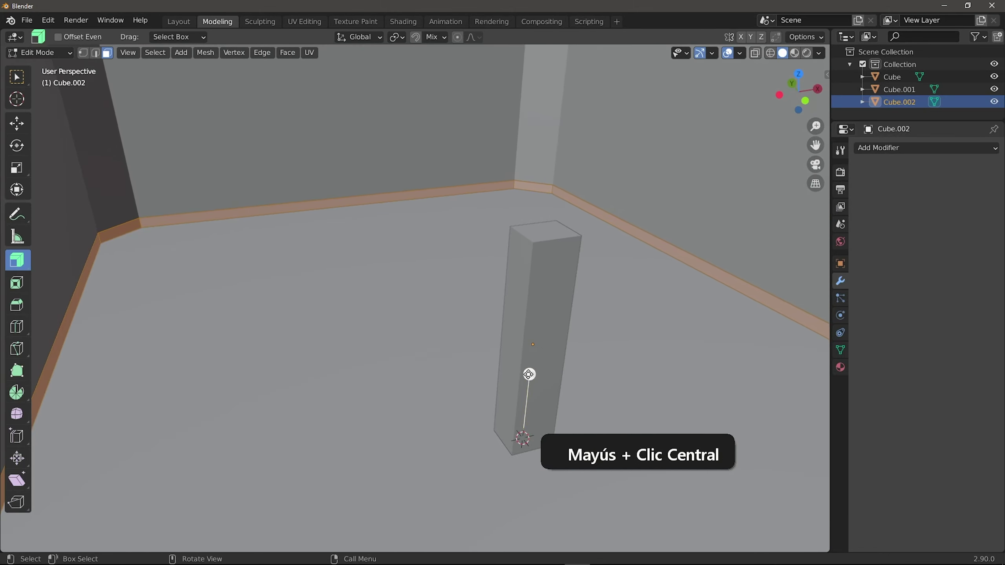
{"action": "left_click_drag", "start_coordinate": [528, 375], "coordinate": [585, 121]}
Step: Enable Offset Even for the strip's extrusion, set its offset to -0.0672 m, and return to Object Mode
{"action": "middle_click_drag", "start_coordinate": [345, 337], "coordinate": [577, 344]}
{"action": "scroll", "coordinate": [466, 308], "scroll_direction": "up", "scroll_amount": 5}
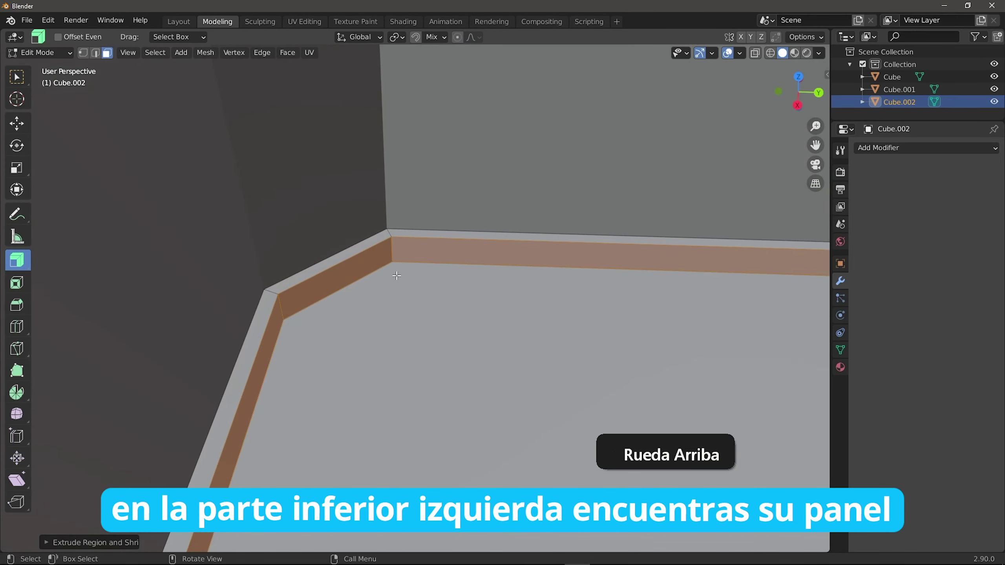
{"action": "left_click", "coordinate": [85, 541]}
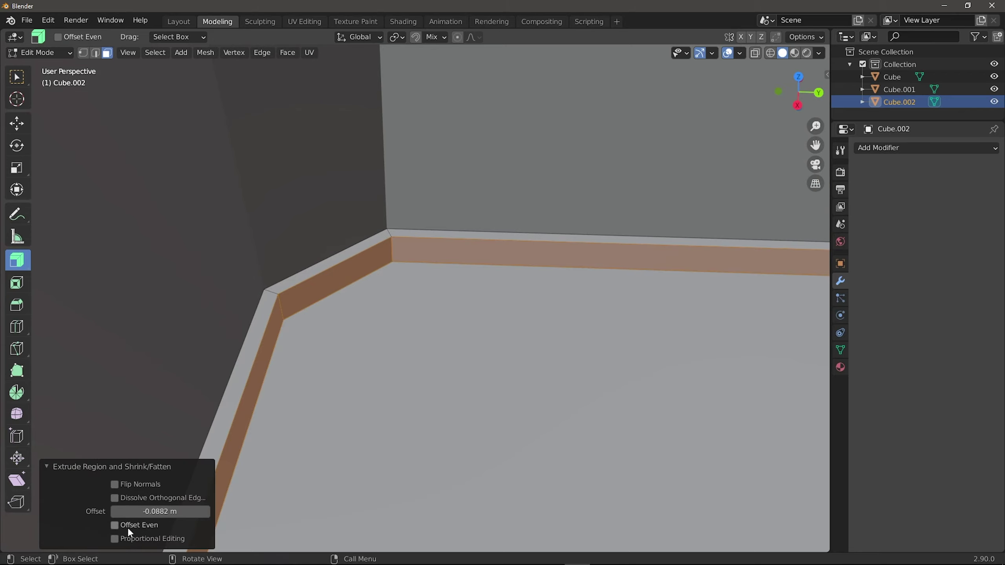
{"action": "left_click", "coordinate": [139, 524]}
{"action": "mouse_move", "coordinate": [162, 512]}
{"action": "left_mouse_down"}
{"action": "mouse_move", "coordinate": [186, 512]}
{"action": "mouse_move", "coordinate": [168, 511]}
{"action": "left_mouse_up"}
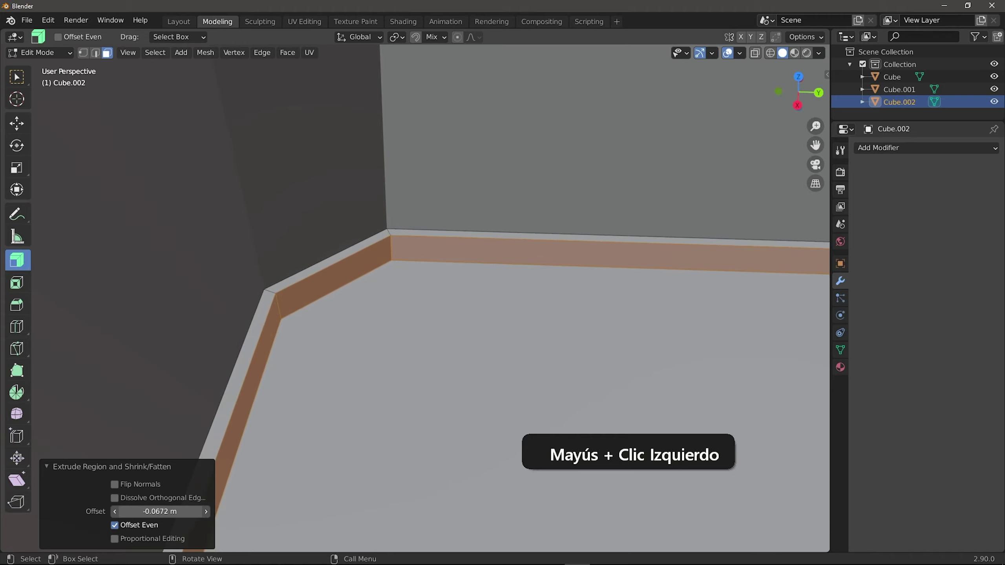
{"action": "scroll", "coordinate": [538, 258], "scroll_direction": "down", "scroll_amount": 3}
{"action": "middle_click_drag", "start_coordinate": [538, 257], "coordinate": [463, 262]}
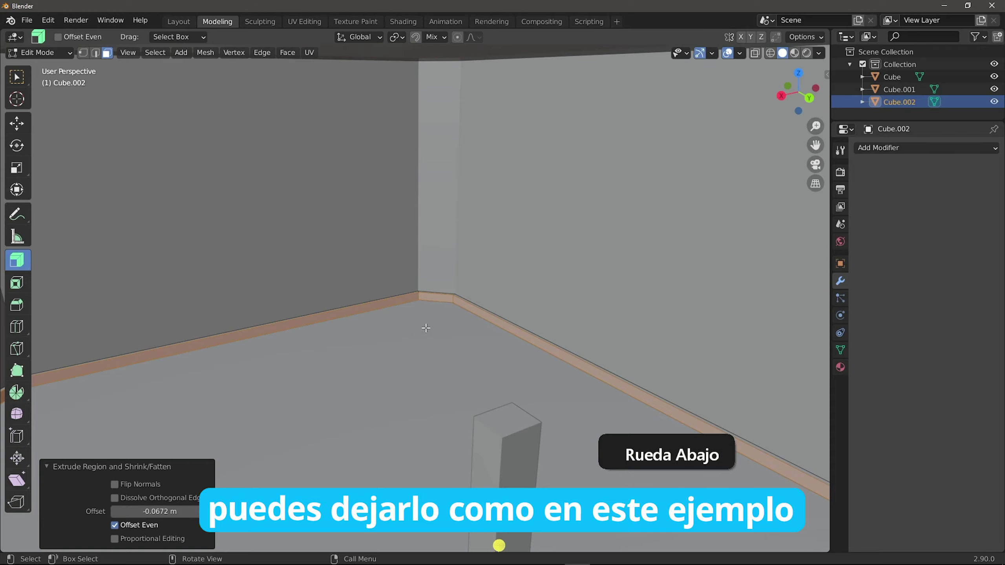
{"action": "scroll", "coordinate": [425, 328], "scroll_direction": "down", "scroll_amount": 3}
{"action": "middle_click_drag", "start_coordinate": [425, 328], "coordinate": [505, 314], "text": "shift"}
{"action": "scroll", "coordinate": [264, 391], "scroll_direction": "up", "scroll_amount": 3}
{"action": "scroll", "coordinate": [506, 313], "scroll_direction": "up", "scroll_amount": 2}
{"action": "key", "text": "Tab"}
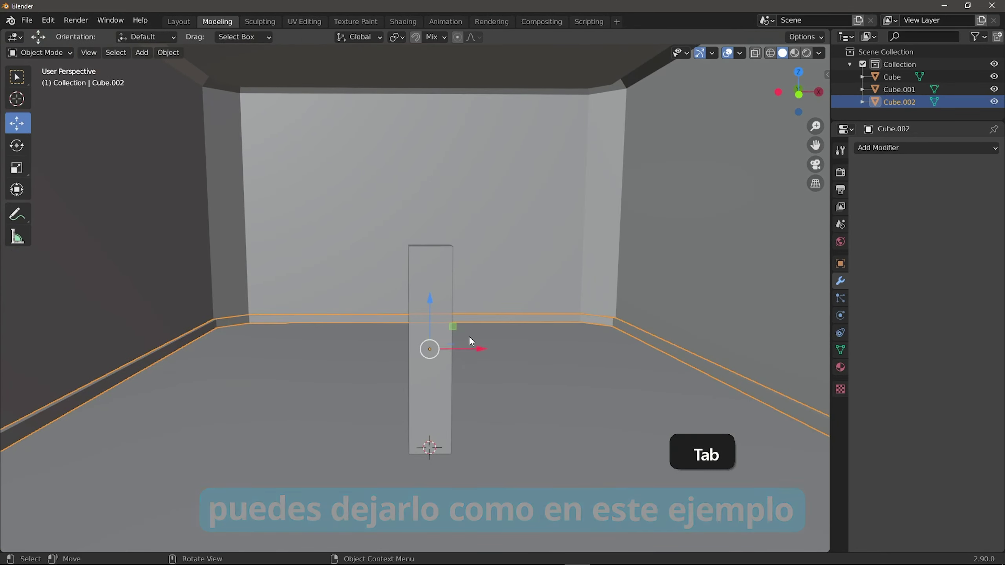
Step: Duplicate the baseboard trim in place and raise the copy about 4.518 m along Z, just below the roof bevel
{"action": "middle_click_drag", "start_coordinate": [567, 342], "coordinate": [519, 244], "text": "shift"}
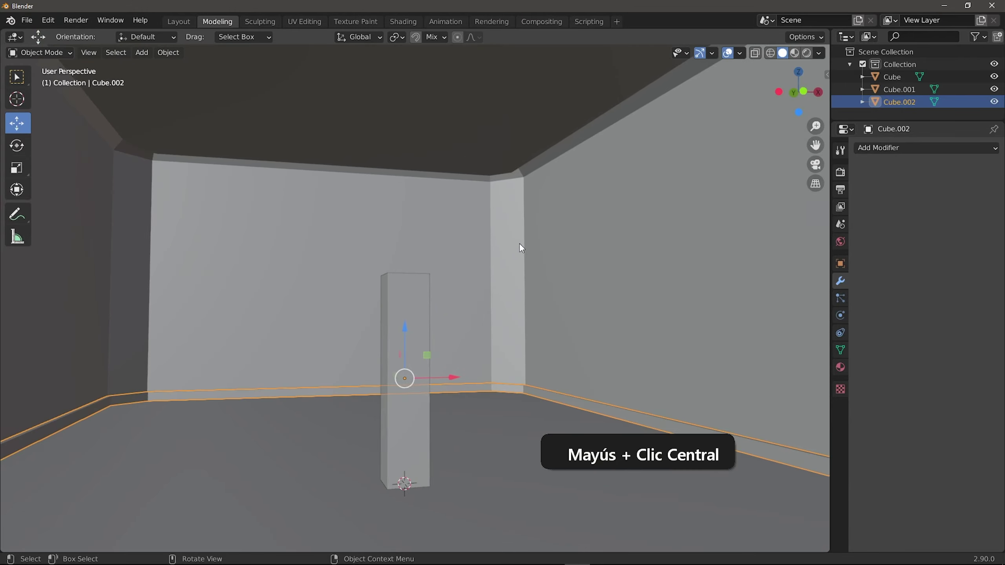
{"action": "middle_click_drag", "start_coordinate": [511, 197], "coordinate": [395, 292]}
{"action": "scroll", "coordinate": [394, 291], "scroll_direction": "down", "scroll_amount": 3}
{"action": "left_click", "coordinate": [798, 91]}
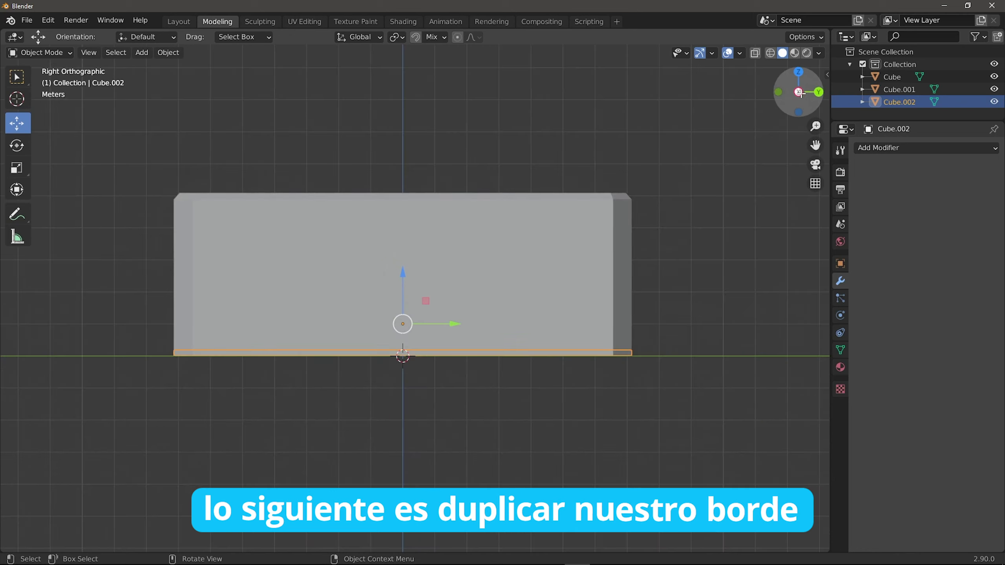
{"action": "middle_click_drag", "start_coordinate": [484, 245], "coordinate": [514, 259], "text": "shift"}
{"action": "scroll", "coordinate": [400, 326], "scroll_direction": "up", "scroll_amount": 2}
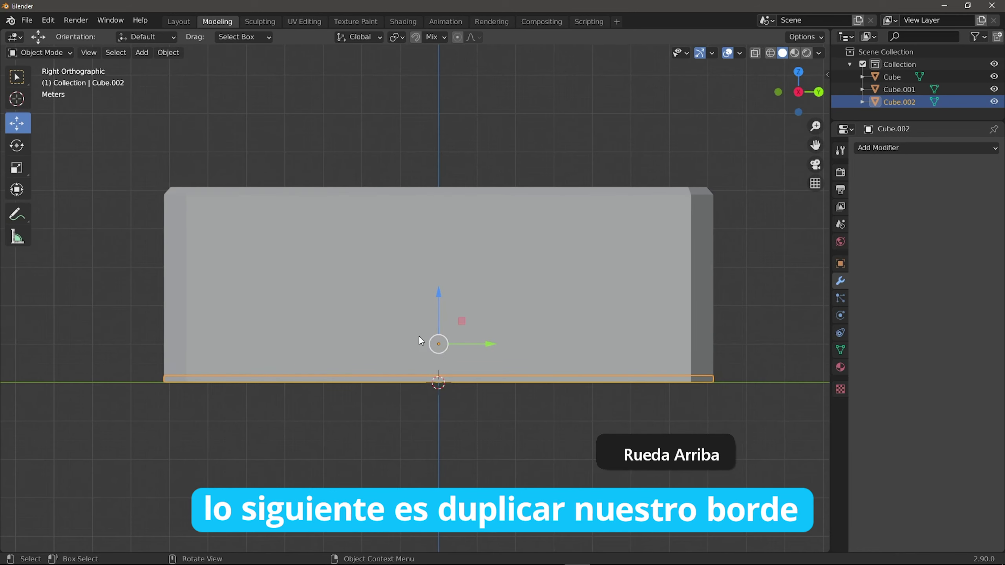
{"action": "left_click", "coordinate": [770, 52]}
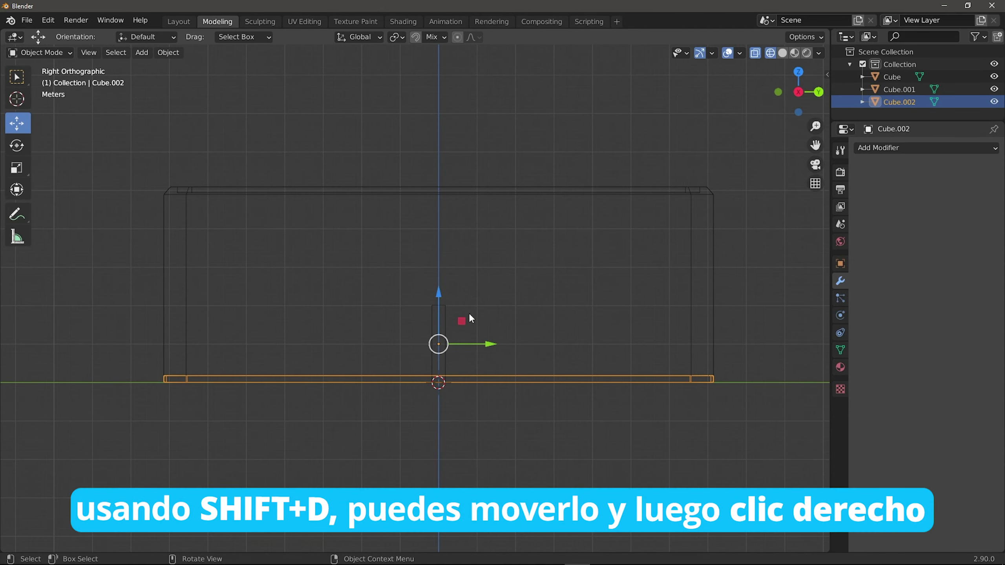
{"action": "key", "text": "shift+d"}
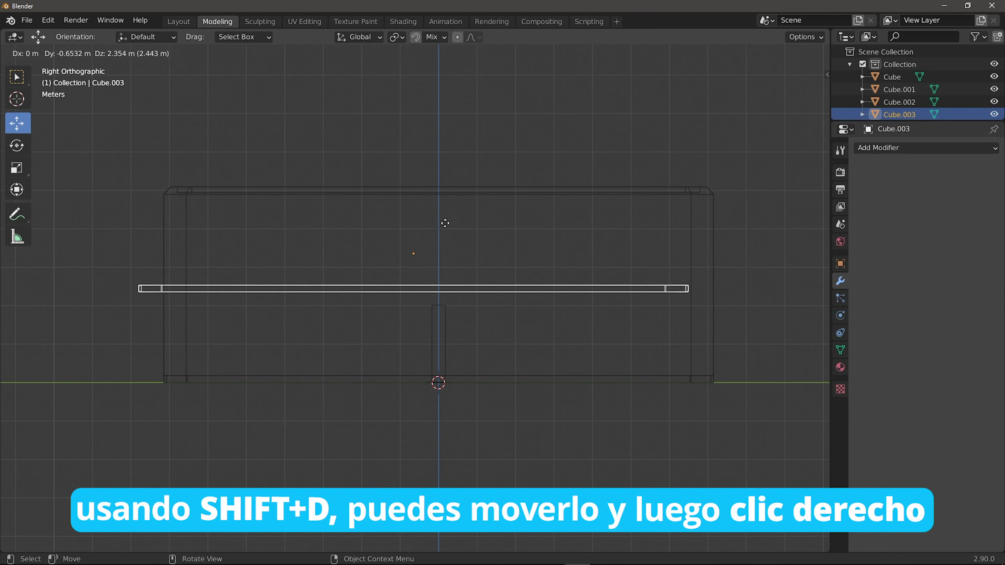
{"action": "right_click", "coordinate": [478, 235]}
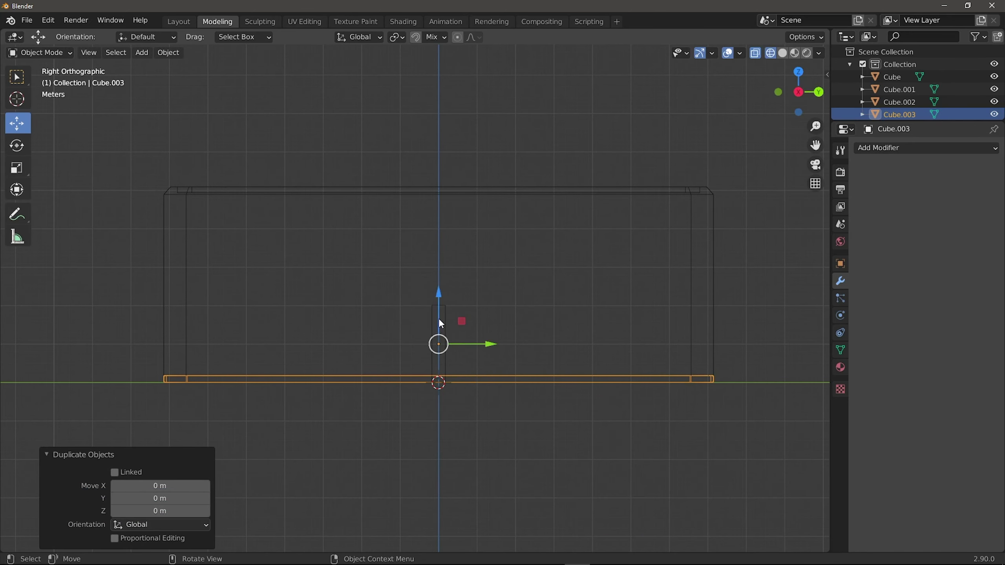
{"action": "left_click_drag", "start_coordinate": [438, 317], "coordinate": [431, 143]}
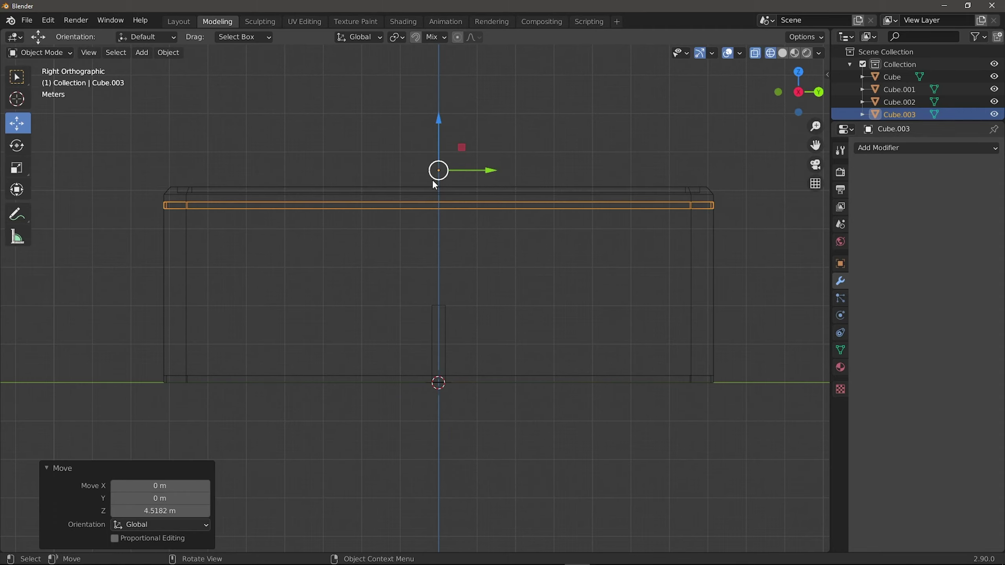
Step: Inspect the raised and base trims from inside the room in Material Preview shading, comparing them with Solid shading
{"action": "middle_click_drag", "start_coordinate": [360, 309], "coordinate": [451, 328]}
{"action": "scroll", "coordinate": [455, 325], "scroll_direction": "up", "scroll_amount": 5}
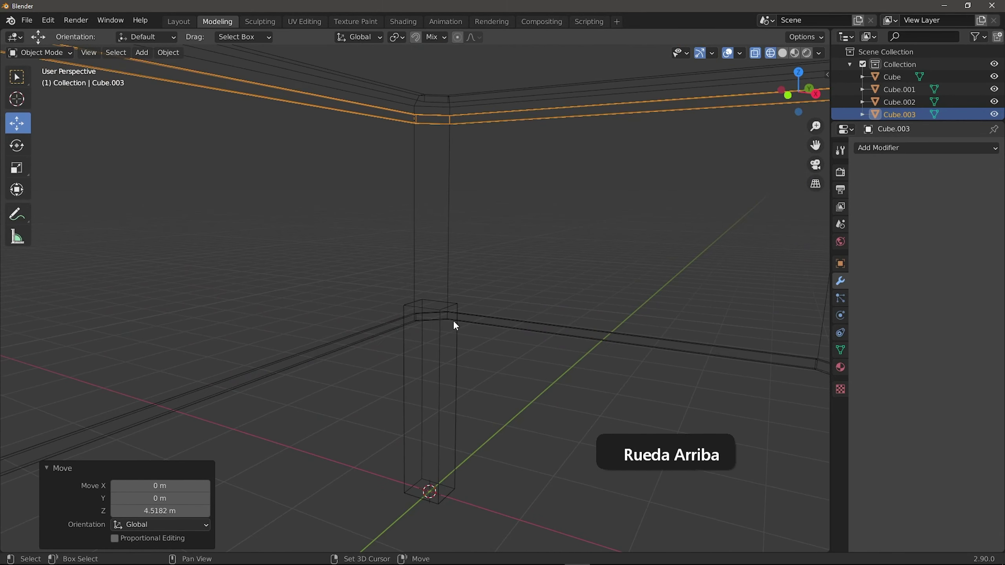
{"action": "left_click", "coordinate": [796, 54]}
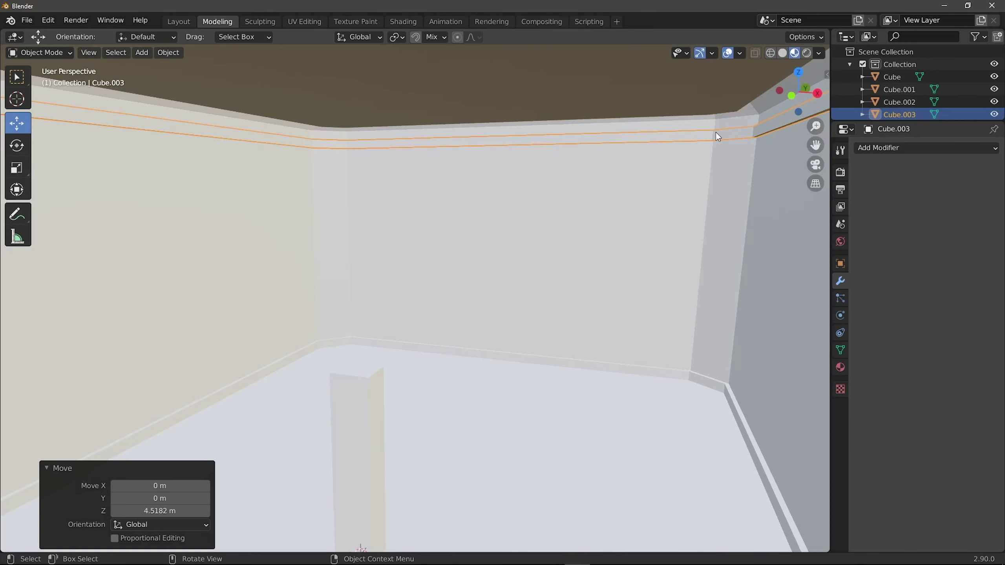
{"action": "middle_click_drag", "start_coordinate": [474, 308], "coordinate": [498, 253]}
{"action": "left_click", "coordinate": [475, 375]}
{"action": "middle_click_drag", "start_coordinate": [362, 195], "coordinate": [649, 260]}
{"action": "scroll", "coordinate": [420, 272], "scroll_direction": "up", "scroll_amount": 2}
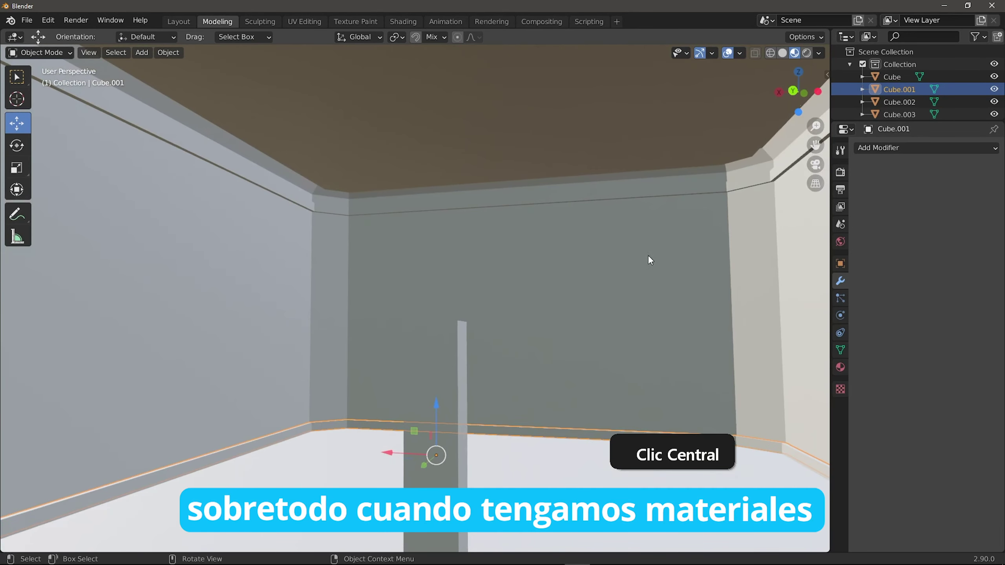
{"action": "left_click", "coordinate": [783, 53]}
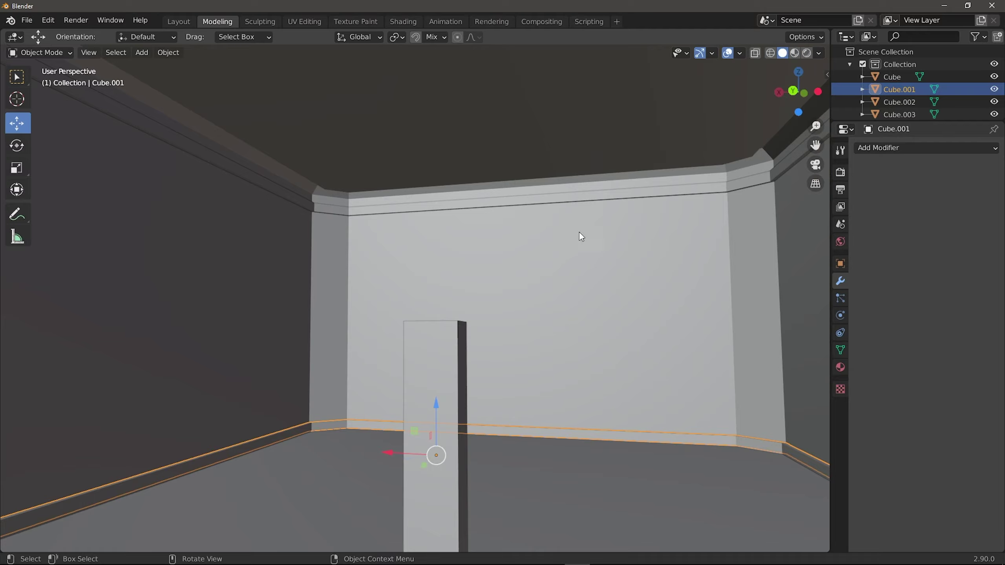
{"action": "left_click", "coordinate": [794, 53]}
Step: In a top view rolled by -90°, add the seaside photo from the FOTOS folder as a reference image beside the room
{"action": "mouse_move", "coordinate": [553, 277]}
{"action": "middle_mouse_down"}
{"action": "mouse_move", "coordinate": [475, 332]}
{"action": "mouse_move", "coordinate": [242, 336]}
{"action": "mouse_move", "coordinate": [212, 300]}
{"action": "mouse_move", "coordinate": [311, 358]}
{"action": "middle_mouse_up"}
{"action": "scroll", "coordinate": [396, 322], "scroll_direction": "down", "scroll_amount": 3}
{"action": "middle_click_drag", "start_coordinate": [396, 322], "coordinate": [403, 342], "text": "shift"}
{"action": "scroll", "coordinate": [399, 312], "scroll_direction": "down", "scroll_amount": 4}
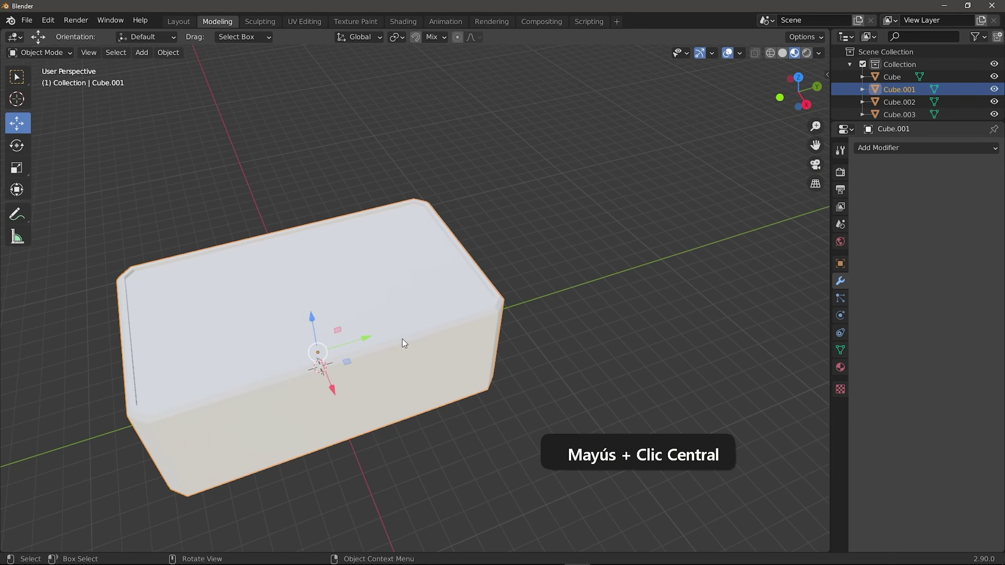
{"action": "middle_click_drag", "start_coordinate": [629, 198], "coordinate": [578, 237]}
{"action": "middle_click_drag", "start_coordinate": [577, 238], "coordinate": [565, 225], "text": "shift"}
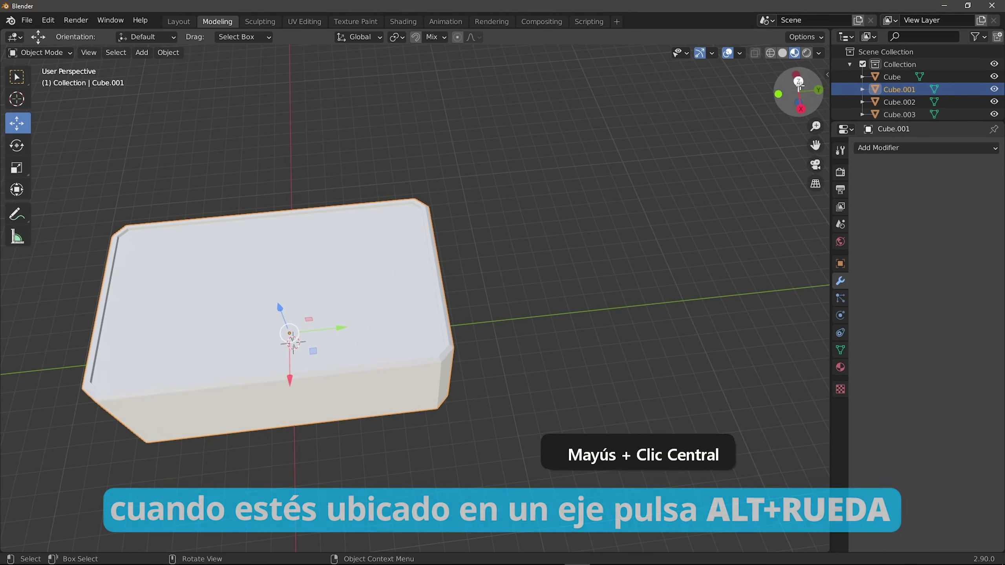
{"action": "left_click", "coordinate": [796, 81]}
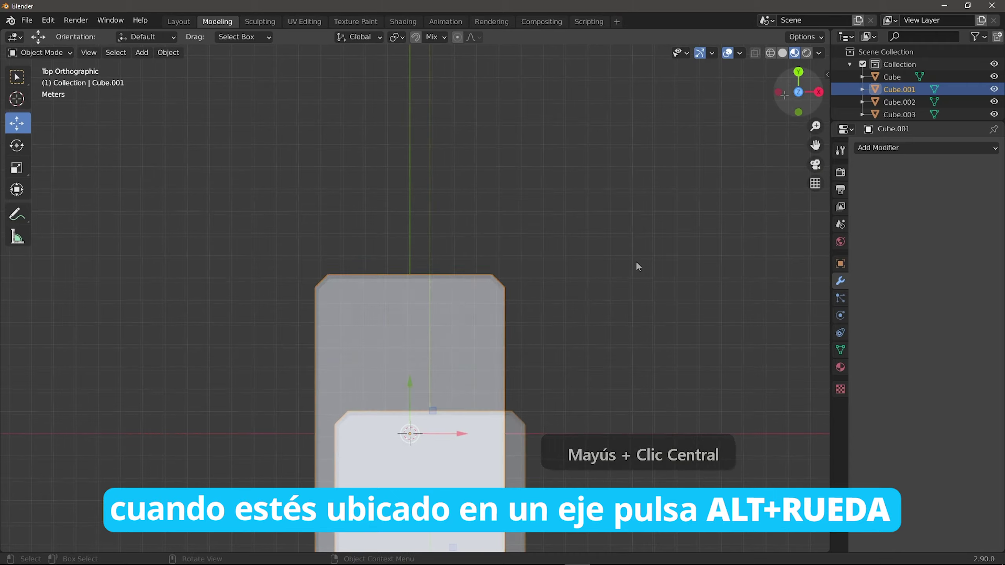
{"action": "middle_click_drag", "start_coordinate": [635, 266], "coordinate": [483, 301], "text": "shift"}
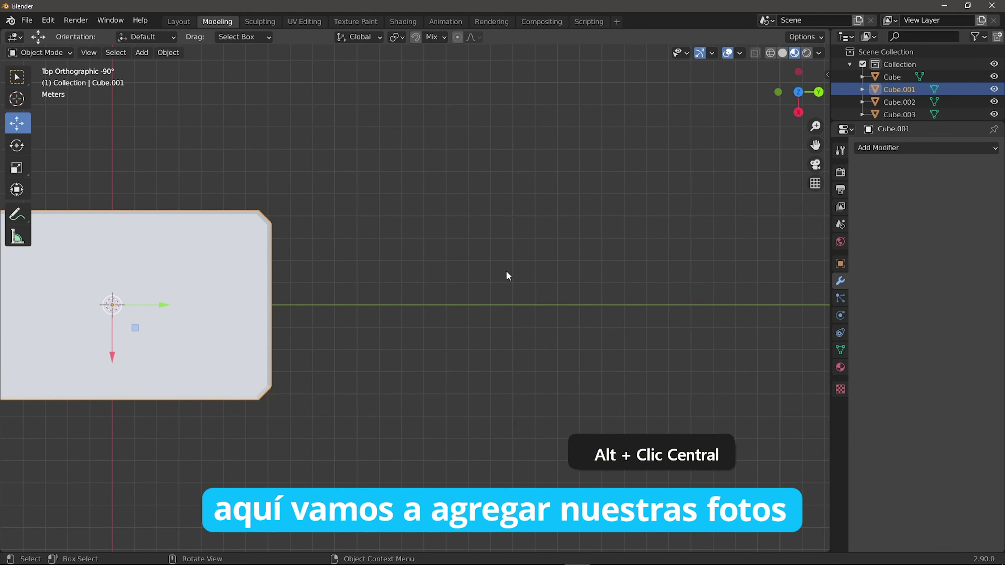
{"action": "middle_click_drag", "start_coordinate": [592, 296], "coordinate": [544, 308], "text": "shift"}
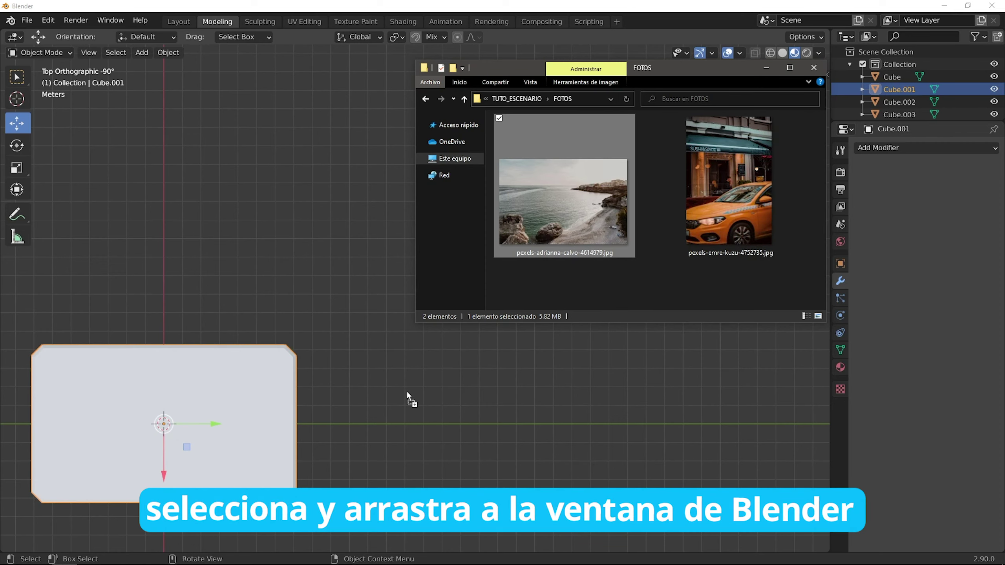
{"action": "left_click_drag", "start_coordinate": [412, 416], "coordinate": [411, 415]}
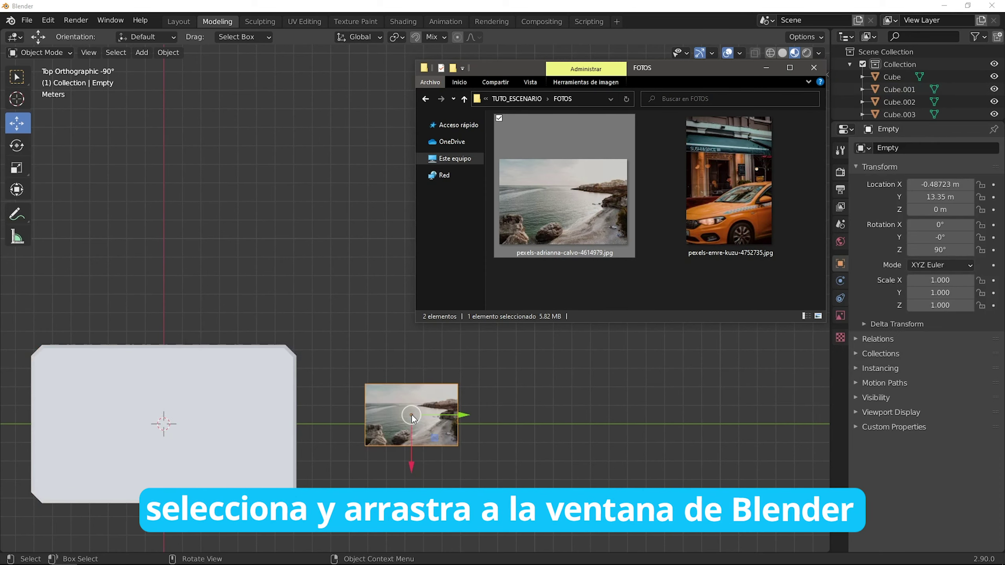
Step: Add the orange taxi photo from the FOTOS folder as a second reference image, farther along Y than the seaside photo
{"action": "left_click", "coordinate": [735, 180]}
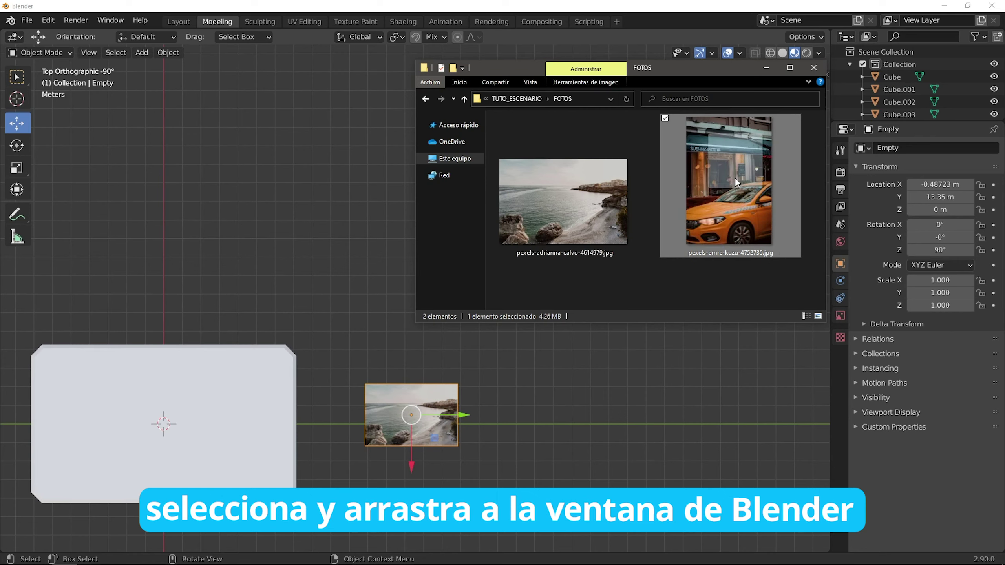
{"action": "left_click_drag", "start_coordinate": [703, 215], "coordinate": [572, 471]}
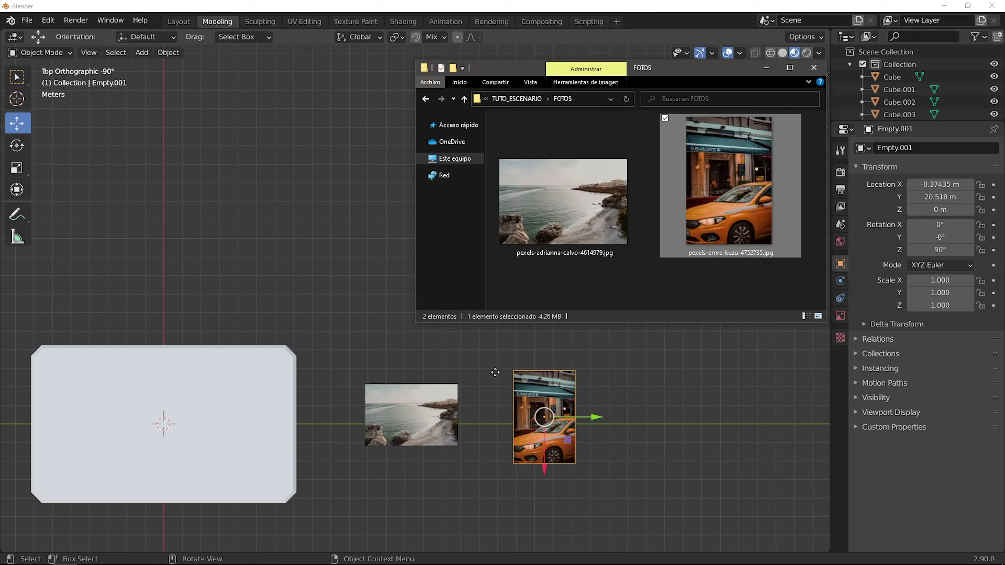
{"action": "left_click", "coordinate": [477, 404]}
{"action": "middle_click_drag", "start_coordinate": [476, 397], "coordinate": [480, 273], "text": "shift"}
{"action": "scroll", "coordinate": [480, 272], "scroll_direction": "up", "scroll_amount": 5}
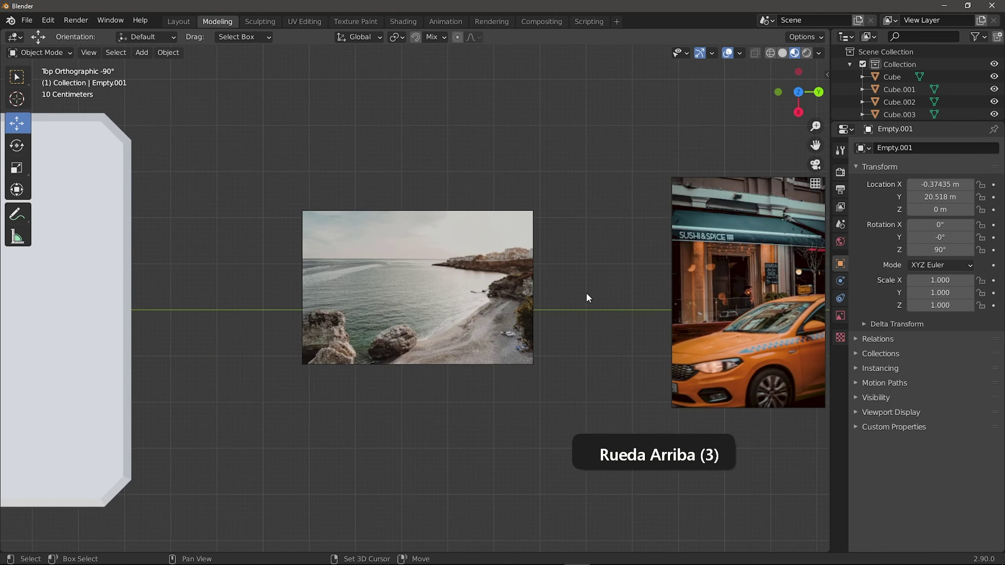
{"action": "middle_click_drag", "start_coordinate": [585, 293], "coordinate": [456, 304], "text": "shift"}
{"action": "scroll", "coordinate": [438, 215], "scroll_direction": "down", "scroll_amount": 4}
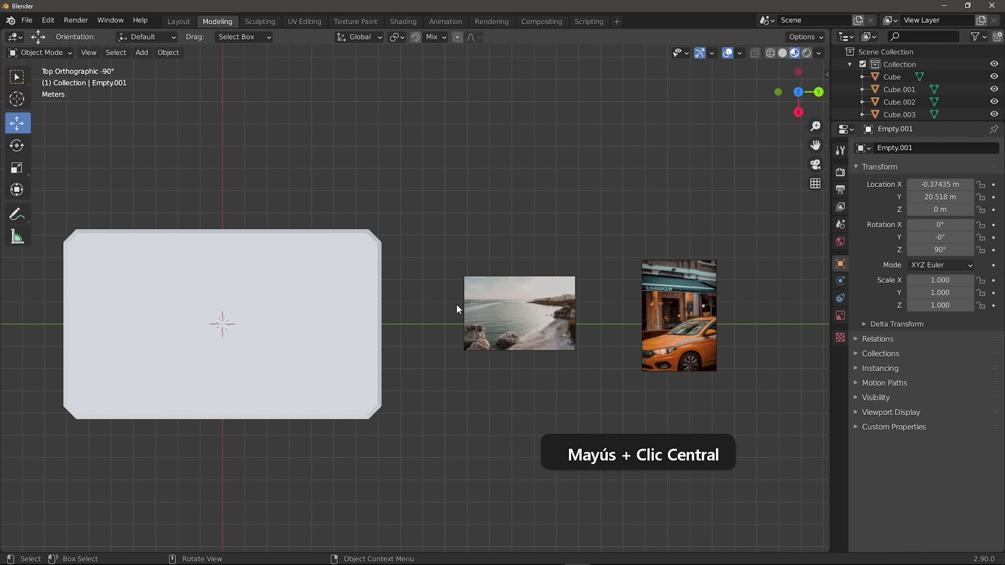
Step: Add a 2 m plane and move it about 13.69 m along Y onto the seaside photo
{"action": "key", "text": "shift+a"}
{"action": "mouse_move", "coordinate": [451, 313]}
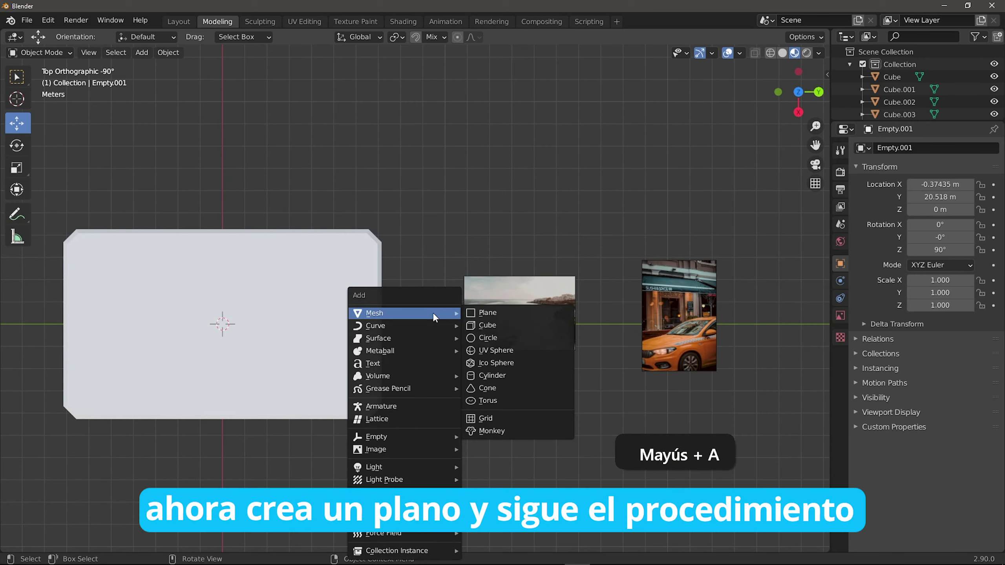
{"action": "left_click", "coordinate": [495, 315]}
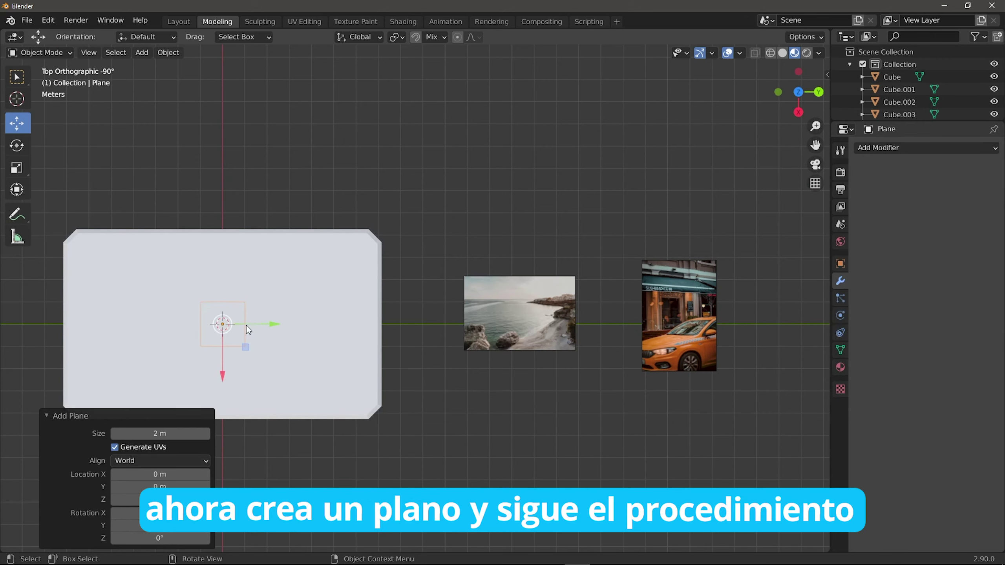
{"action": "scroll", "coordinate": [393, 328], "scroll_direction": "up", "scroll_amount": 2}
{"action": "scroll", "coordinate": [303, 332], "scroll_direction": "down", "scroll_amount": 4}
{"action": "middle_click_drag", "start_coordinate": [303, 332], "coordinate": [228, 328], "text": "shift"}
{"action": "left_click_drag", "start_coordinate": [334, 316], "coordinate": [357, 321]}
{"action": "left_click_drag", "start_coordinate": [602, 348], "coordinate": [587, 347]}
Step: Shift the plane about -0.49 m along X and slightly along Y to centre it on the seaside photo
{"action": "middle_click_drag", "start_coordinate": [555, 344], "coordinate": [362, 326], "text": "shift"}
{"action": "scroll", "coordinate": [490, 340], "scroll_direction": "up", "scroll_amount": 6}
{"action": "scroll", "coordinate": [328, 310], "scroll_direction": "up", "scroll_amount": 2}
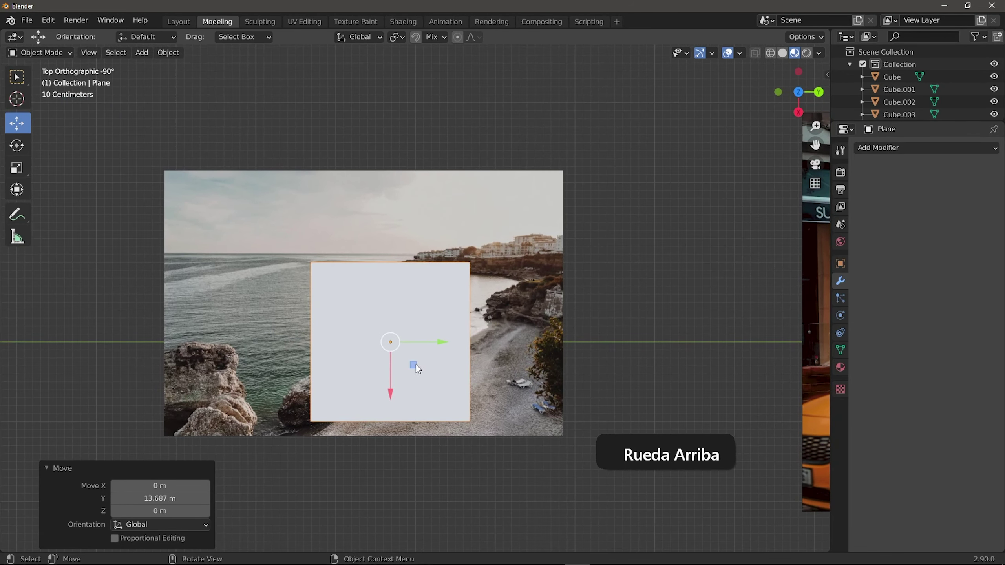
{"action": "left_click_drag", "start_coordinate": [415, 364], "coordinate": [385, 326]}
{"action": "middle_click_drag", "start_coordinate": [384, 326], "coordinate": [417, 333], "text": "shift"}
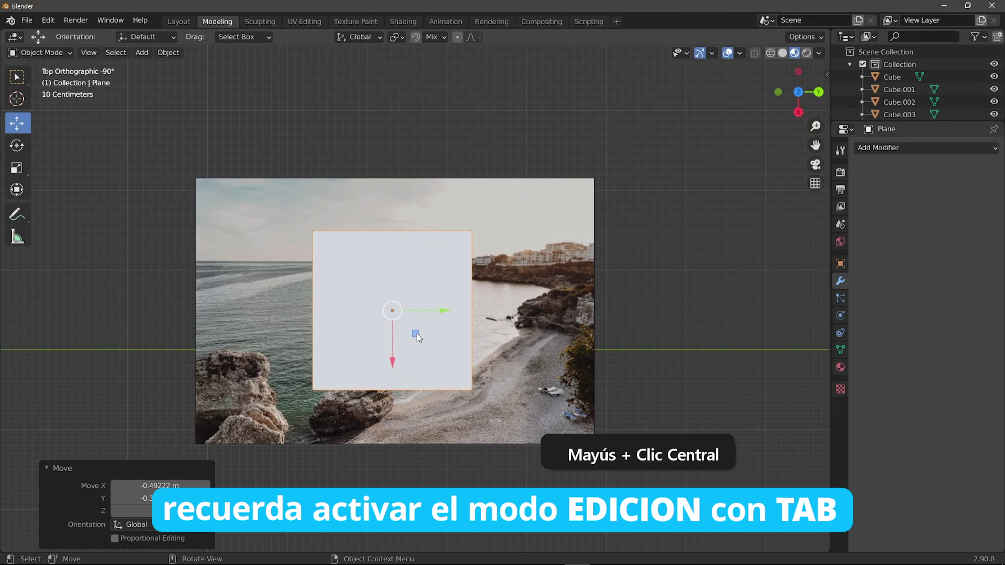
Step: Stretch the plane's mesh along Y by about 2.469 and 1.013, nudging the plane in Object Mode in between, to match the seaside photo's width
{"action": "key", "text": "Tab"}
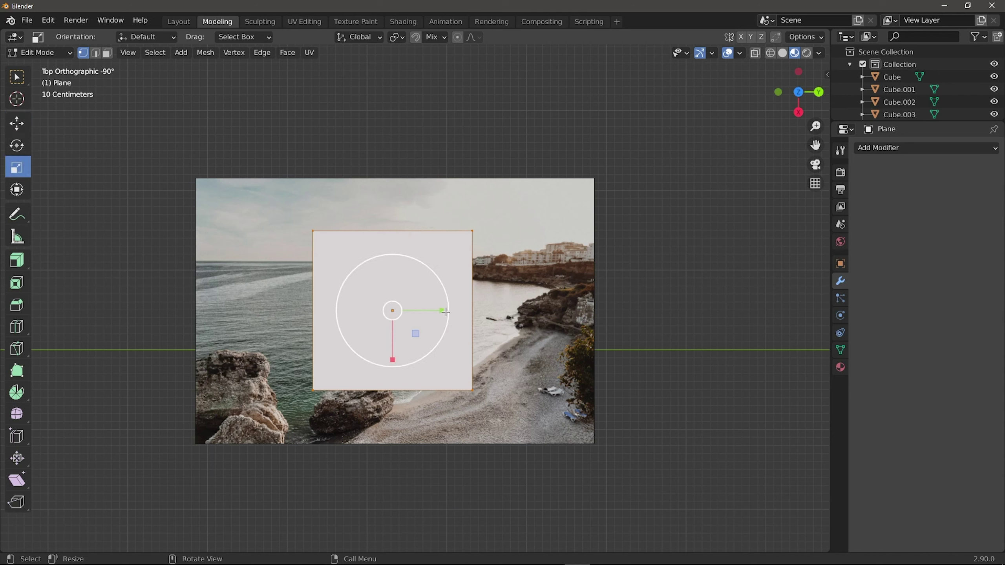
{"action": "left_click_drag", "start_coordinate": [445, 312], "coordinate": [638, 331]}
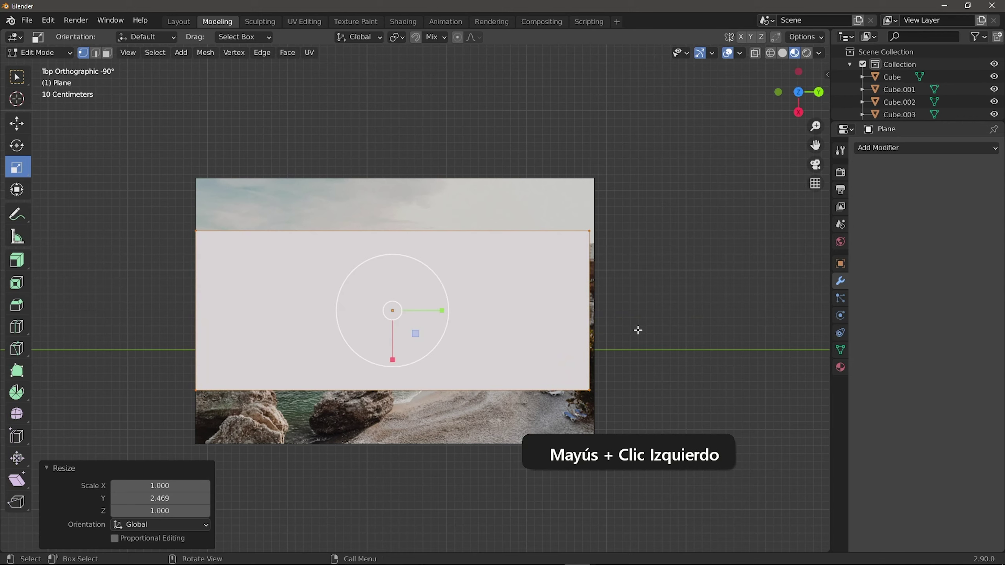
{"action": "key", "text": "Tab"}
{"action": "mouse_move", "coordinate": [425, 312]}
{"action": "left_mouse_down"}
{"action": "mouse_move", "coordinate": [448, 310]}
{"action": "mouse_move", "coordinate": [420, 307]}
{"action": "left_mouse_up"}
{"action": "key", "text": "Tab"}
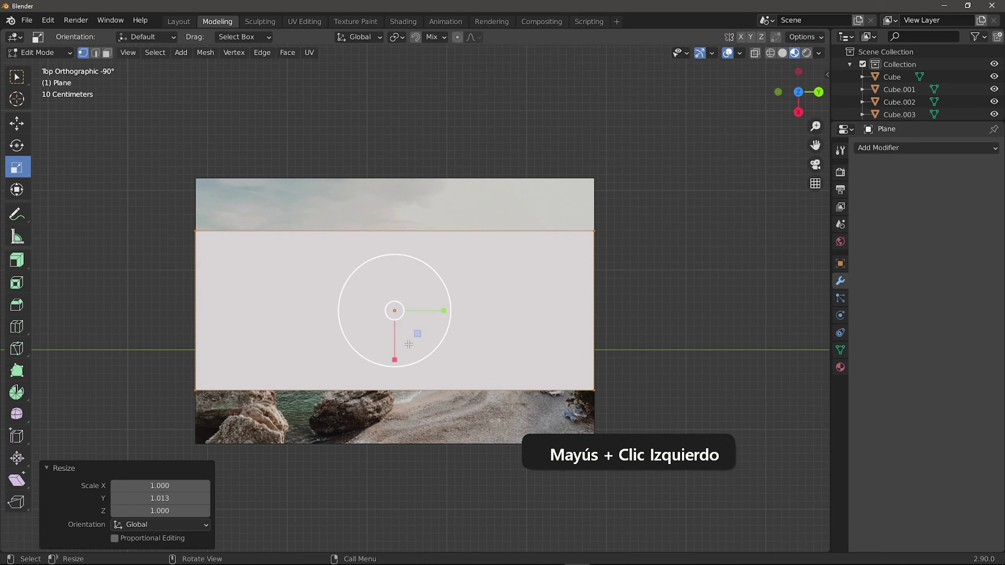
Step: Scale the plane's mesh along X by about 1.657 to match the seaside photo's height, and return to Object Mode
{"action": "left_click_drag", "start_coordinate": [397, 357], "coordinate": [384, 56]}
{"action": "scroll", "coordinate": [427, 300], "scroll_direction": "down", "scroll_amount": 3}
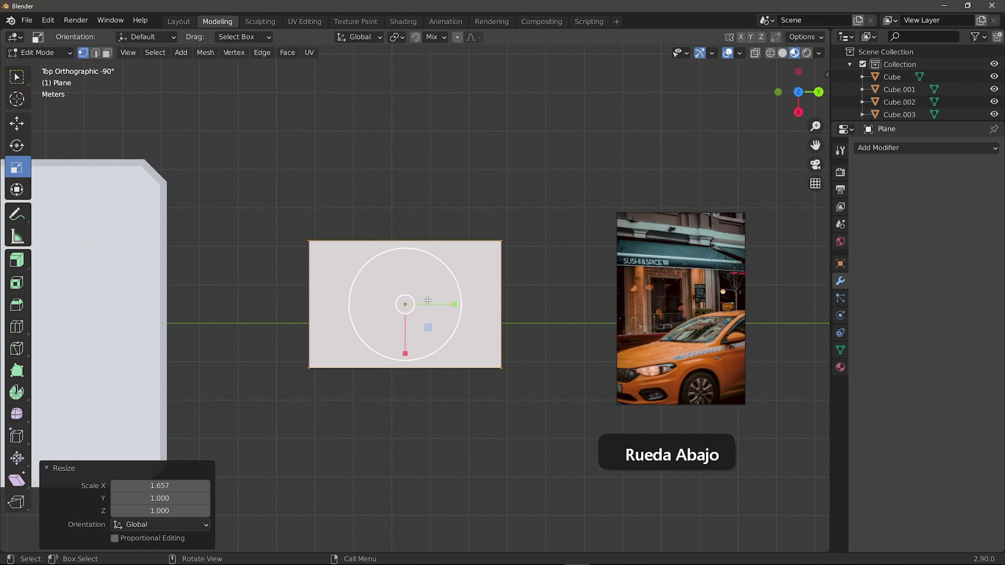
{"action": "key", "text": "Tab"}
Step: Duplicate the plane about 7.25 m along Y onto the taxi photo and nudge the copy to centre it horizontally
{"action": "middle_click_drag", "start_coordinate": [466, 306], "coordinate": [403, 307], "text": "shift"}
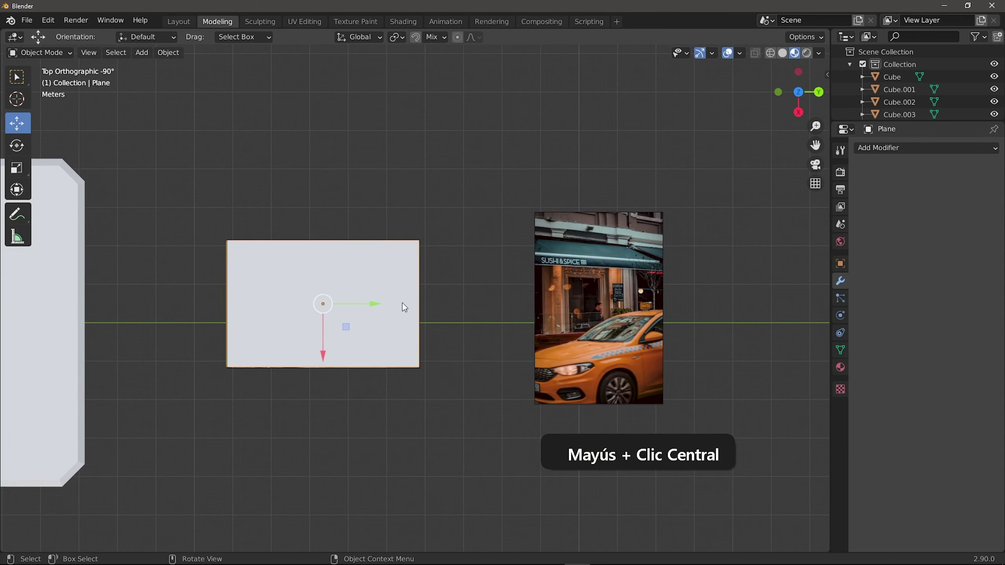
{"action": "key", "text": "shift+d"}
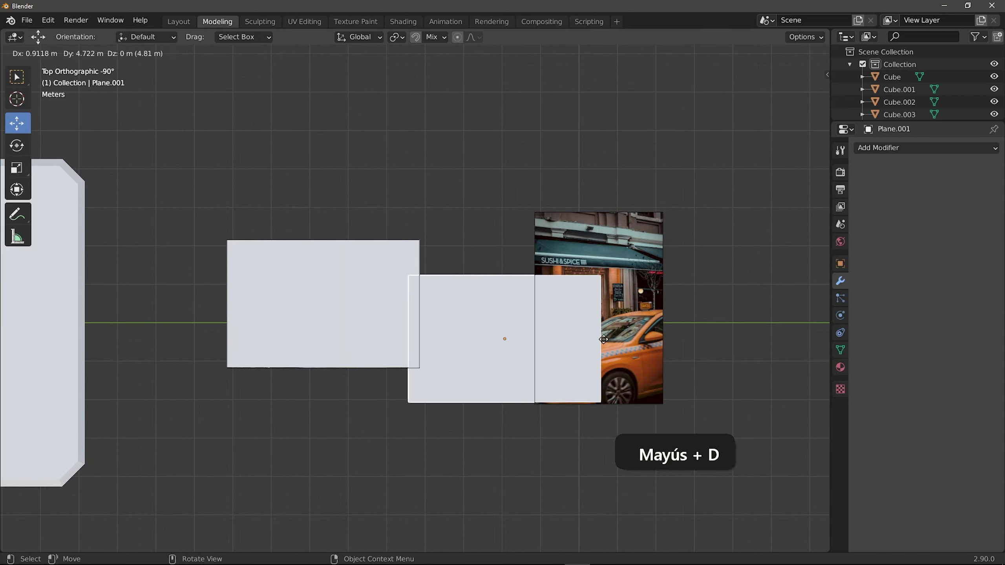
{"action": "left_click", "coordinate": [661, 305]}
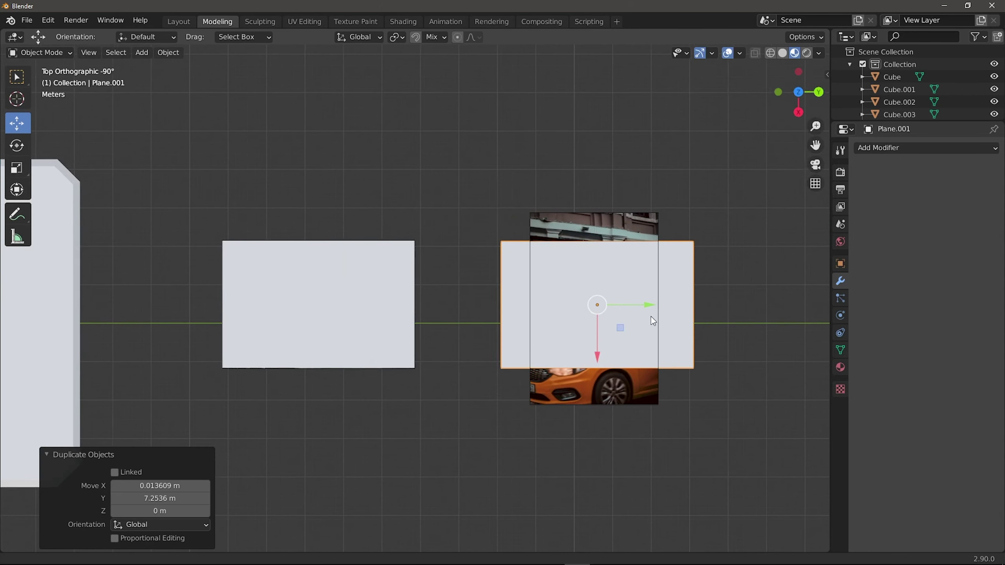
{"action": "scroll", "coordinate": [534, 324], "scroll_direction": "up", "scroll_amount": 3}
{"action": "middle_click_drag", "start_coordinate": [533, 323], "coordinate": [436, 297], "text": "shift"}
{"action": "left_click_drag", "start_coordinate": [485, 296], "coordinate": [479, 295]}
Step: Stretch the copied plane's mesh along X in Edit Mode to the taxi photo's height, nudging the plane vertically to align both edges
{"action": "key", "text": "Tab"}
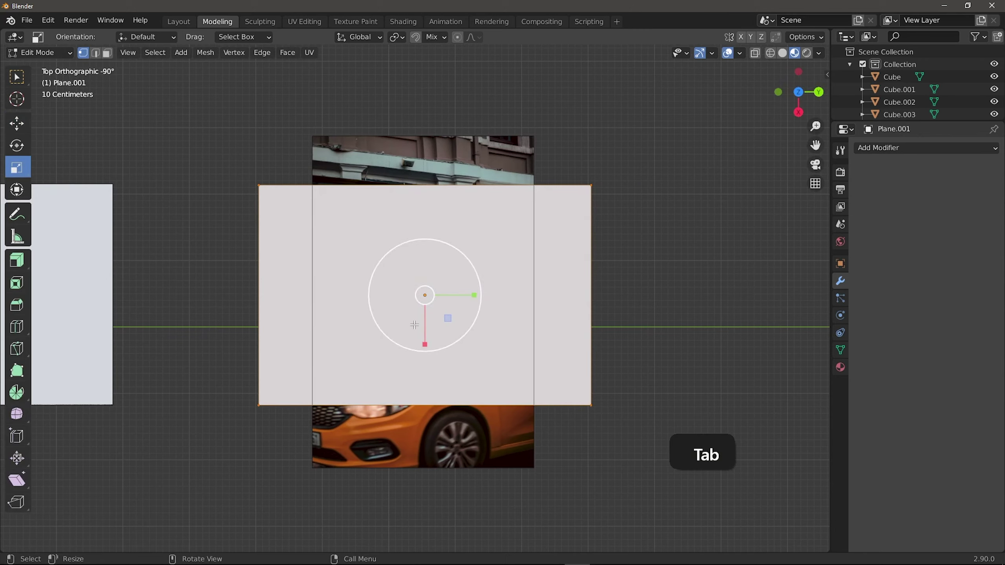
{"action": "left_click_drag", "start_coordinate": [426, 346], "coordinate": [434, 418]}
{"action": "key", "text": "Tab"}
{"action": "left_click_drag", "start_coordinate": [423, 316], "coordinate": [426, 351]}
{"action": "key", "text": "Tab"}
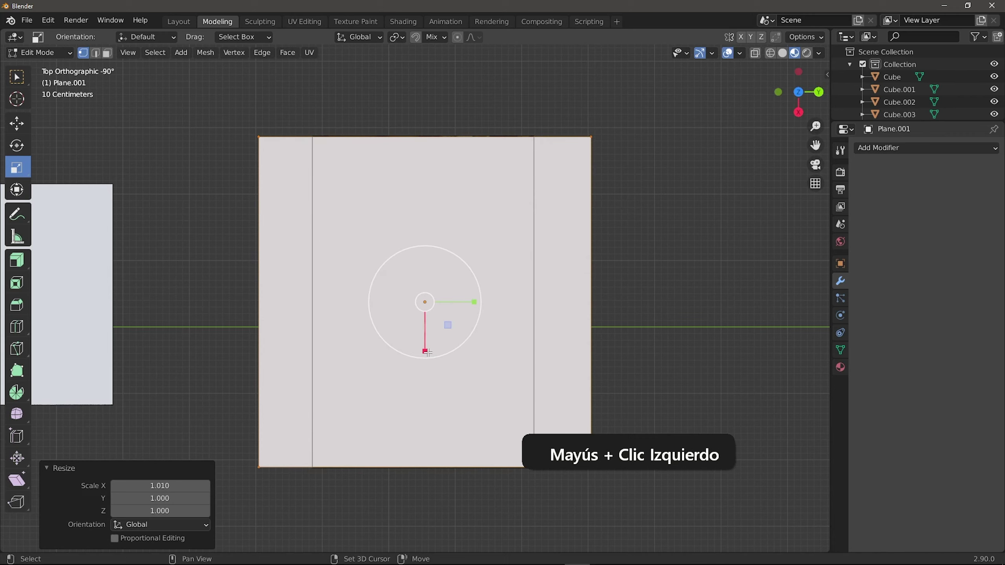
Step: Narrow the copied plane's mesh along Y to the taxi photo's width and shift the plane about -0.03 m along Y in Object Mode
{"action": "left_click_drag", "start_coordinate": [472, 301], "coordinate": [451, 302], "text": "shift"}
{"action": "key", "text": "Tab"}
{"action": "scroll", "coordinate": [451, 303], "scroll_direction": "down", "scroll_amount": 3}
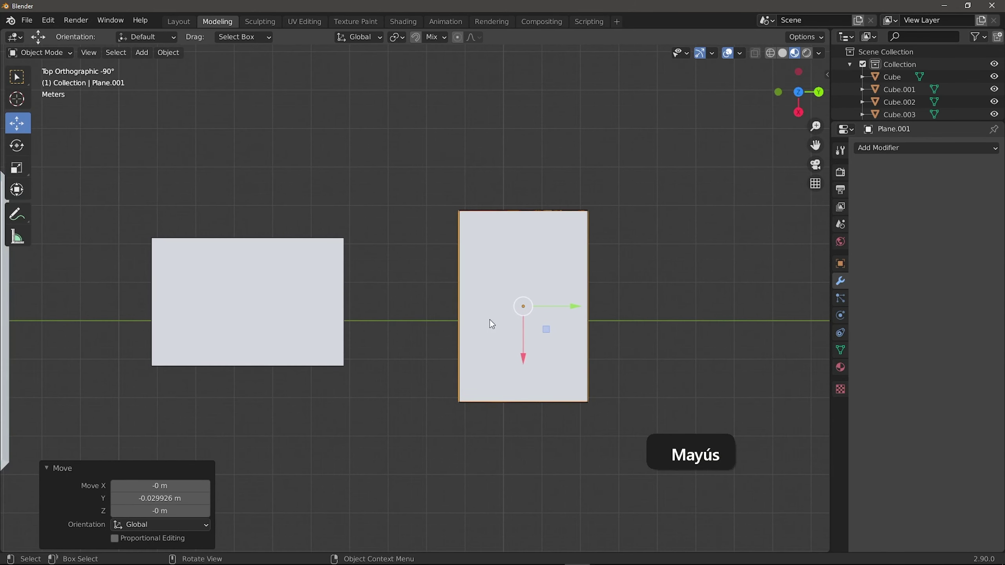
Step: Separate the two planes from their reference photos along X, giving the pair of planes a final shift of about 1.975 m
{"action": "left_click", "coordinate": [302, 280], "text": "shift"}
{"action": "scroll", "coordinate": [315, 288], "scroll_direction": "down", "scroll_amount": 3}
{"action": "middle_click_drag", "start_coordinate": [316, 288], "coordinate": [361, 235], "text": "shift"}
{"action": "left_click_drag", "start_coordinate": [444, 294], "coordinate": [448, 426]}
{"action": "left_click_drag", "start_coordinate": [337, 173], "coordinate": [544, 348]}
{"action": "left_click_drag", "start_coordinate": [444, 343], "coordinate": [444, 265]}
{"action": "left_click_drag", "start_coordinate": [348, 260], "coordinate": [607, 337]}
{"action": "left_click_drag", "start_coordinate": [444, 325], "coordinate": [444, 370]}
{"action": "mouse_move", "coordinate": [444, 370]}
{"action": "middle_mouse_down"}
{"action": "mouse_move", "coordinate": [439, 287]}
{"action": "mouse_move", "coordinate": [430, 362]}
{"action": "middle_mouse_up"}
{"action": "scroll", "coordinate": [430, 361], "scroll_direction": "up", "scroll_amount": 4}
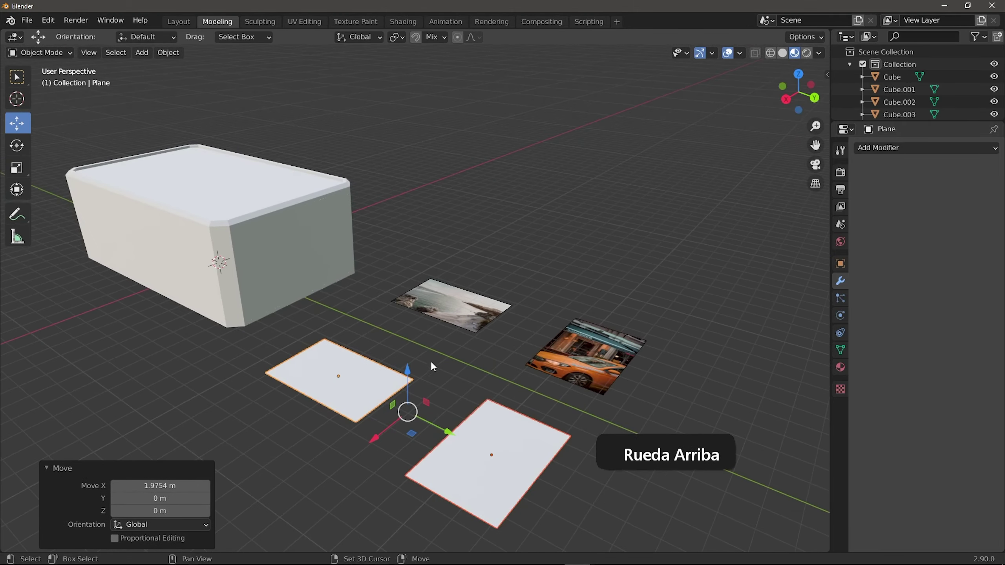
Step: Join the two selected planes into one object and show the viewport in Solid shading
{"action": "middle_click_drag", "start_coordinate": [431, 268], "coordinate": [453, 316], "text": "shift"}
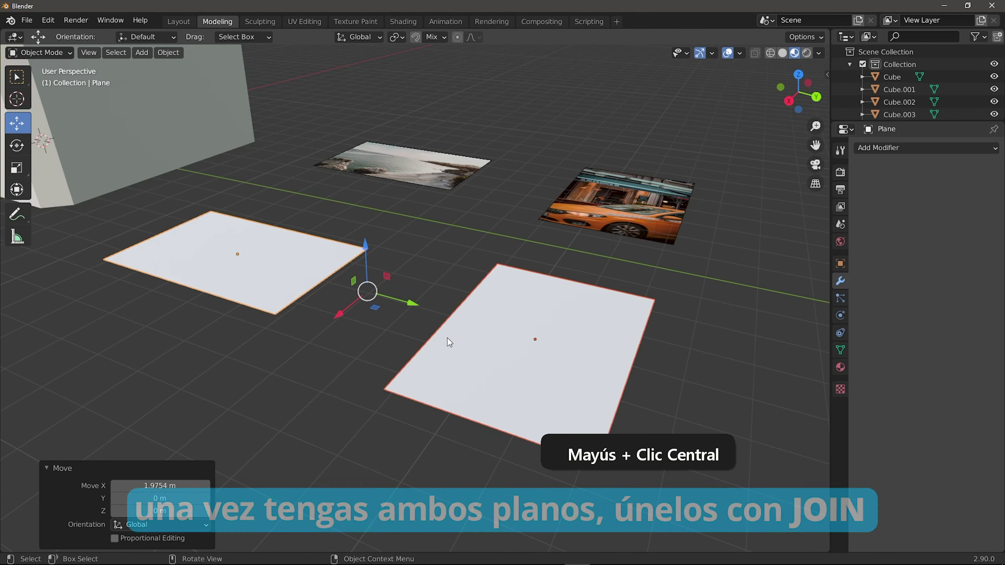
{"action": "right_click", "coordinate": [505, 346]}
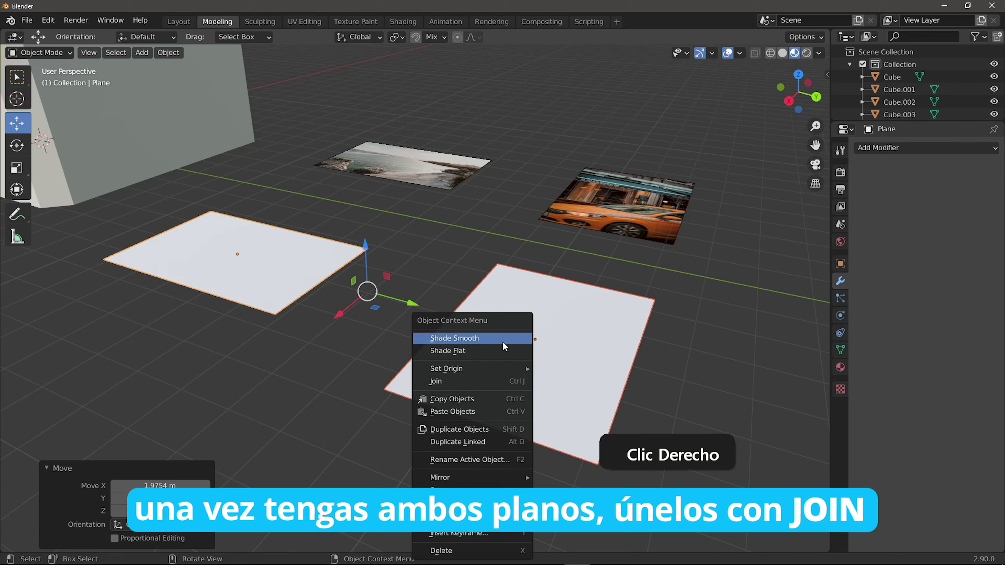
{"action": "left_click", "coordinate": [440, 381]}
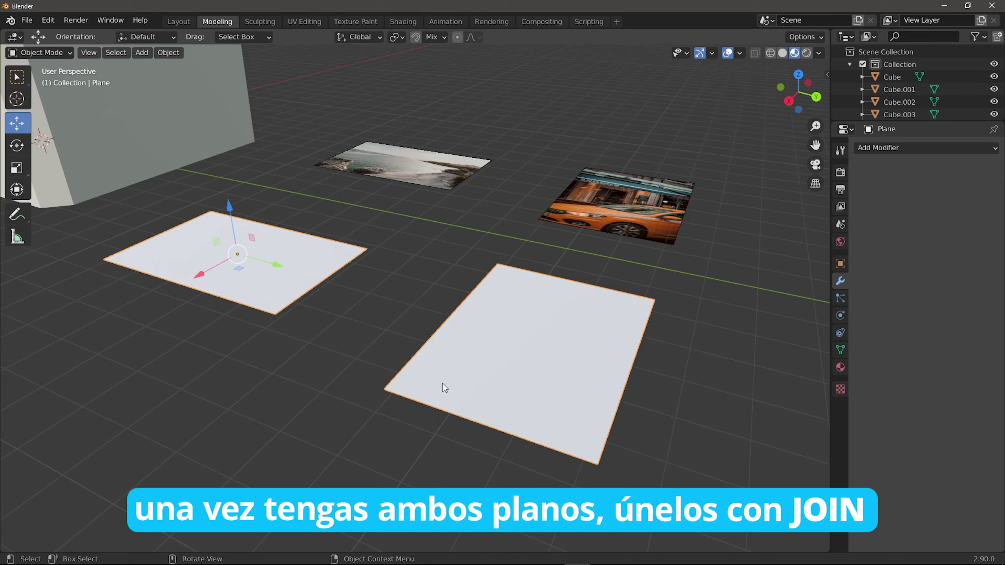
{"action": "mouse_move", "coordinate": [442, 383]}
{"action": "middle_mouse_down"}
{"action": "mouse_move", "coordinate": [413, 339]}
{"action": "mouse_move", "coordinate": [479, 300]}
{"action": "mouse_move", "coordinate": [492, 278]}
{"action": "mouse_move", "coordinate": [450, 284]}
{"action": "mouse_move", "coordinate": [461, 263]}
{"action": "middle_mouse_up"}
{"action": "left_click", "coordinate": [782, 52]}
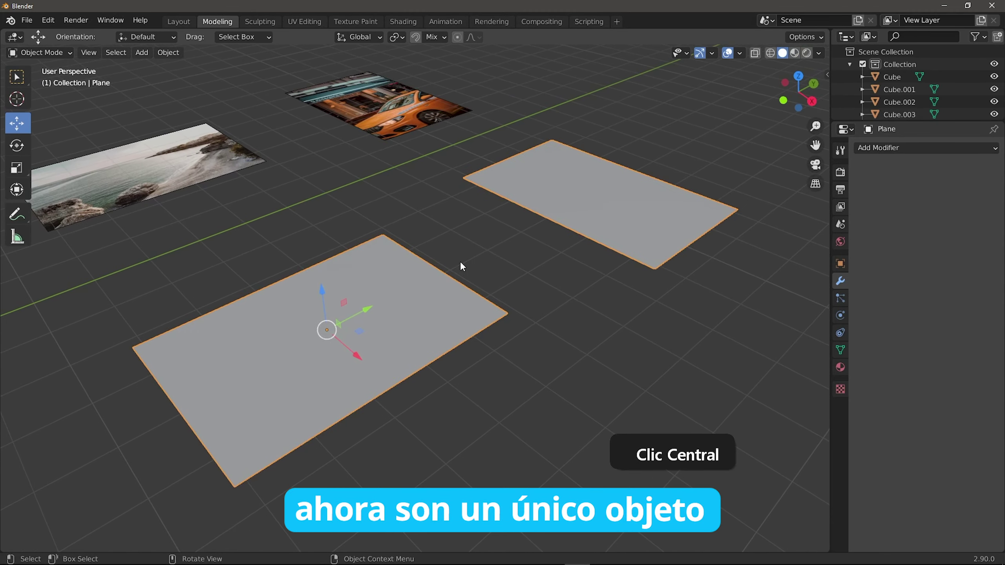
Step: In Edit Mode, select both plane faces and inset them slightly to create a narrow border around each
{"action": "key", "text": "Tab"}
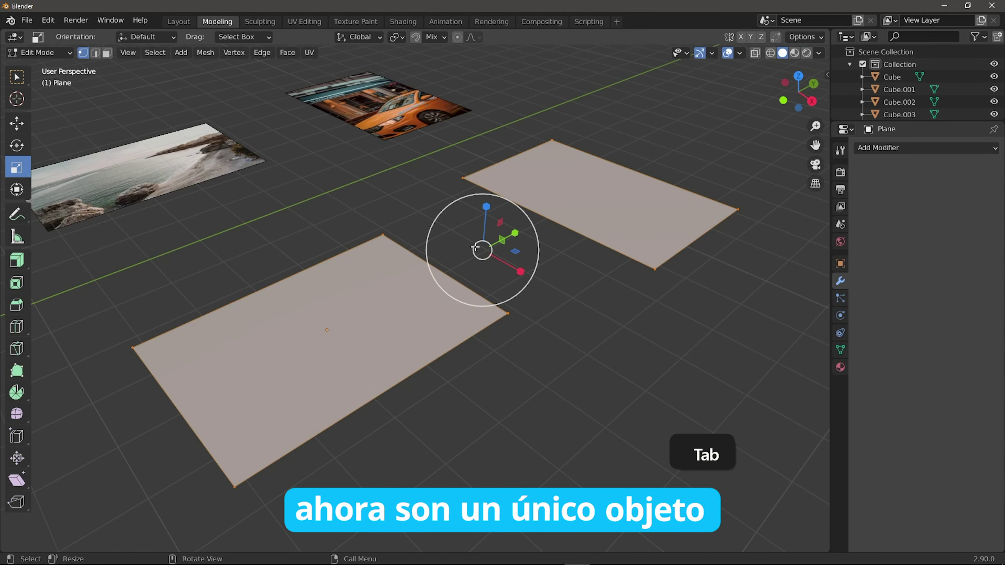
{"action": "left_click", "coordinate": [358, 218]}
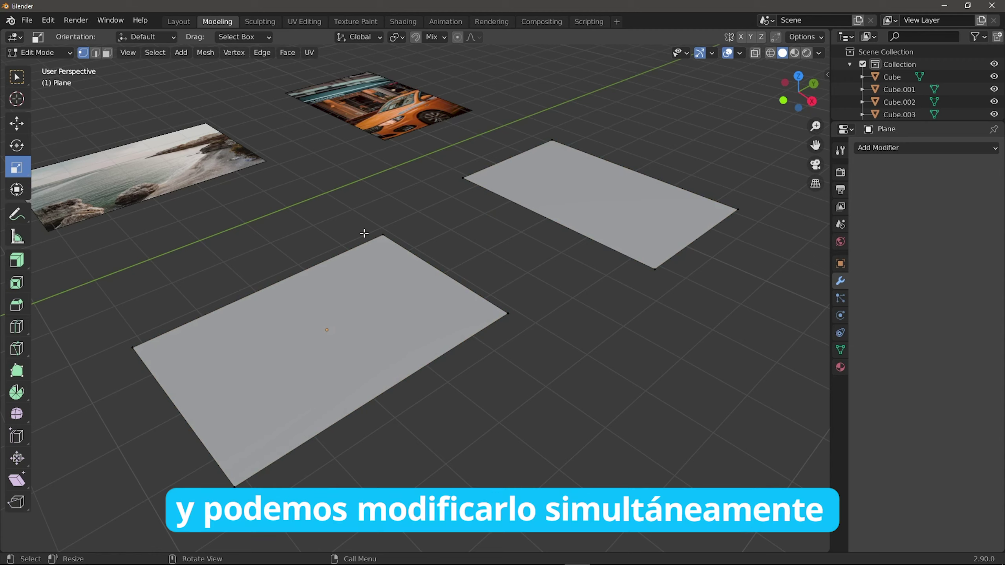
{"action": "left_click", "coordinate": [336, 340]}
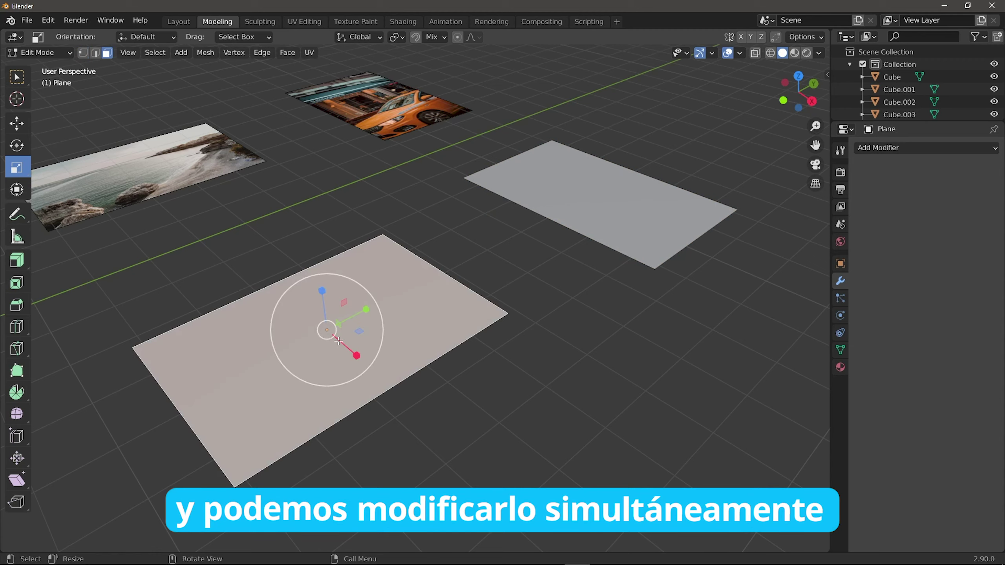
{"action": "left_click", "coordinate": [630, 209], "text": "shift"}
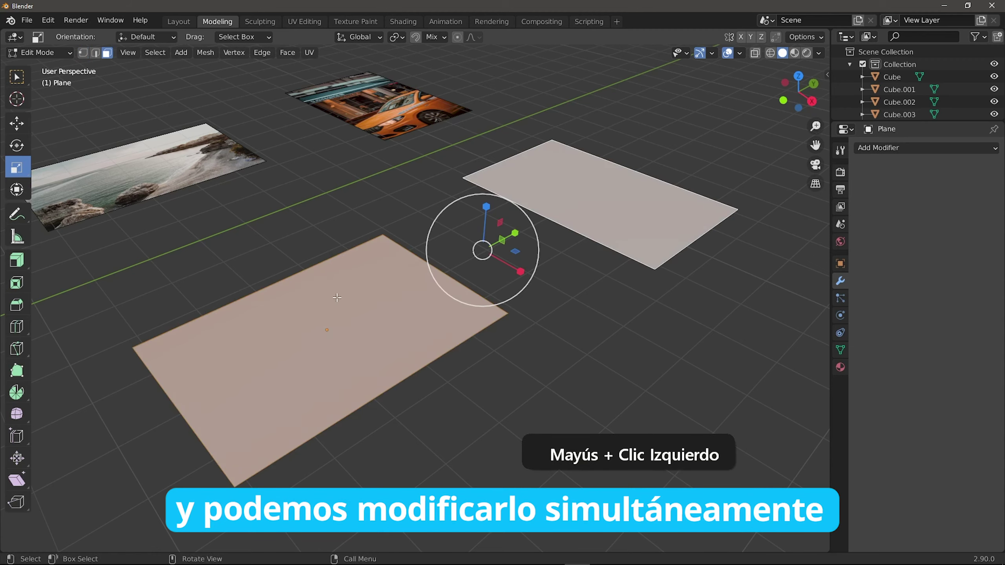
{"action": "left_click", "coordinate": [23, 286]}
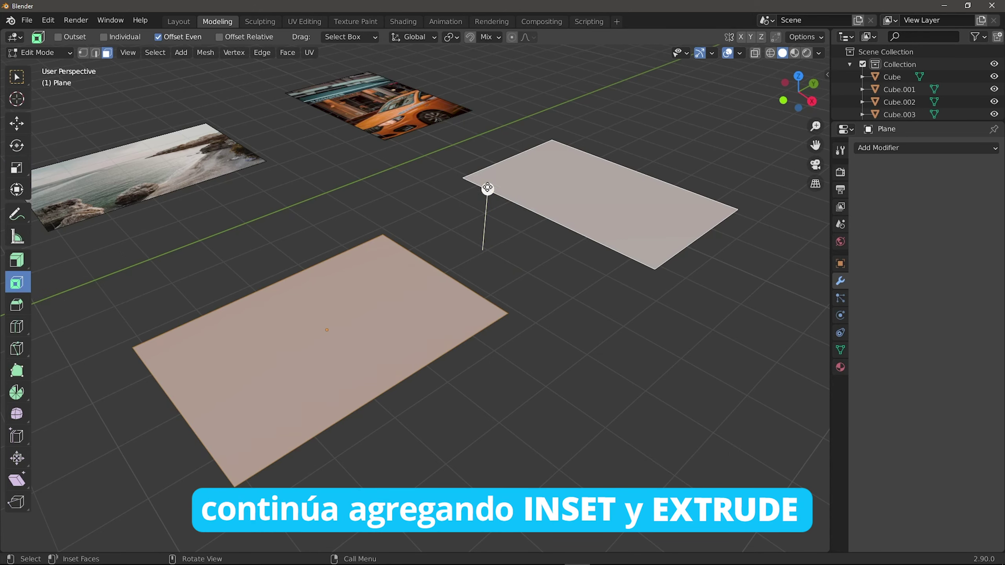
{"action": "left_click_drag", "start_coordinate": [486, 188], "coordinate": [572, 275]}
{"action": "left_click_drag", "start_coordinate": [663, 290], "coordinate": [645, 286], "text": "shift"}
Step: Select all the border faces around both planes and extrude them about 0.0887 m upward as raised frames
{"action": "scroll", "coordinate": [568, 316], "scroll_direction": "up", "scroll_amount": 3}
{"action": "middle_click_drag", "start_coordinate": [568, 316], "coordinate": [540, 284], "text": "shift"}
{"action": "left_click", "coordinate": [468, 323]}
{"action": "scroll", "coordinate": [540, 283], "scroll_direction": "down", "scroll_amount": 2}
{"action": "left_click", "coordinate": [471, 341], "text": "shift"}
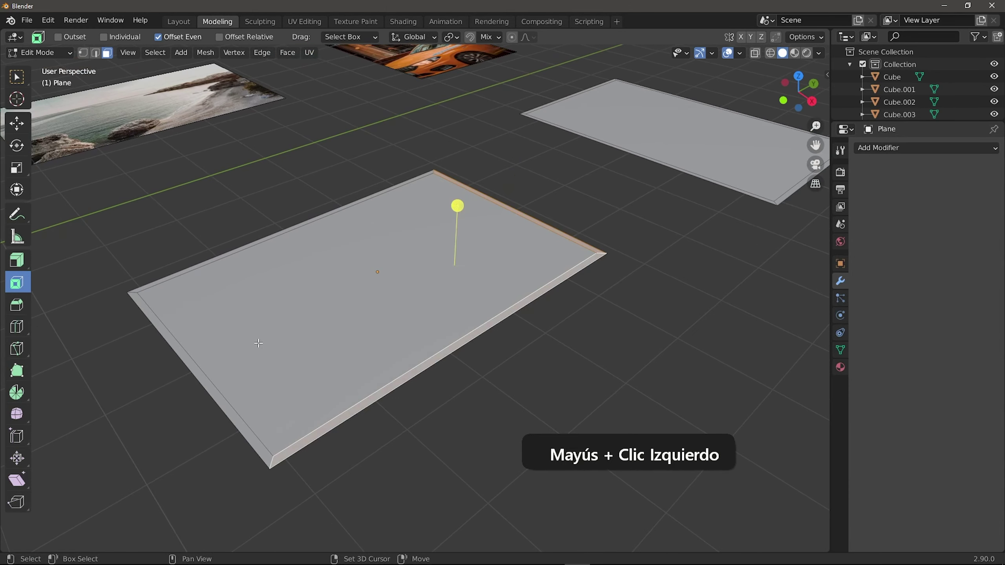
{"action": "left_click", "coordinate": [169, 338], "text": "shift"}
{"action": "scroll", "coordinate": [449, 224], "scroll_direction": "down", "scroll_amount": 3}
{"action": "middle_click_drag", "start_coordinate": [449, 224], "coordinate": [507, 278]}
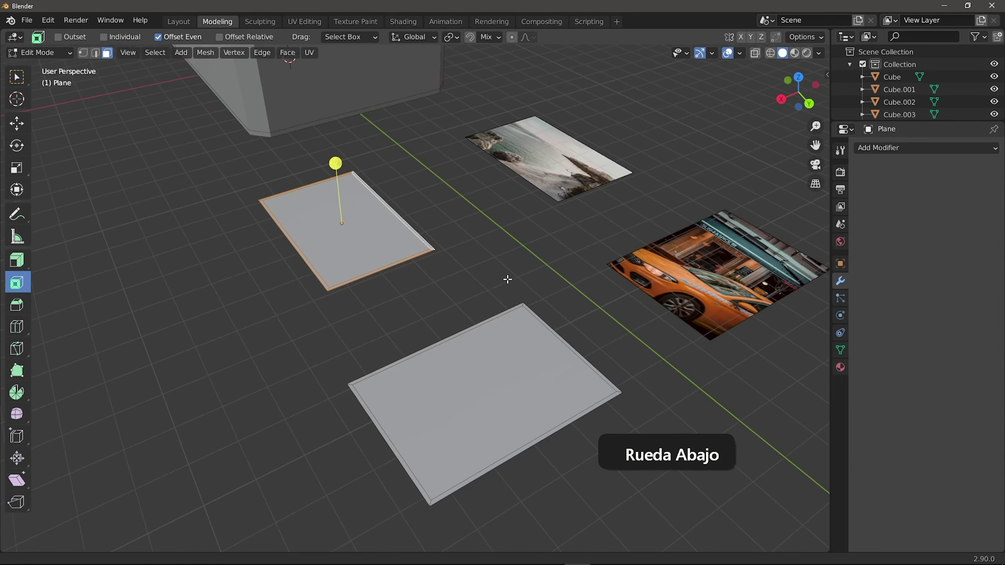
{"action": "scroll", "coordinate": [388, 231], "scroll_direction": "up", "scroll_amount": 3}
{"action": "left_click", "coordinate": [373, 233], "text": "shift"}
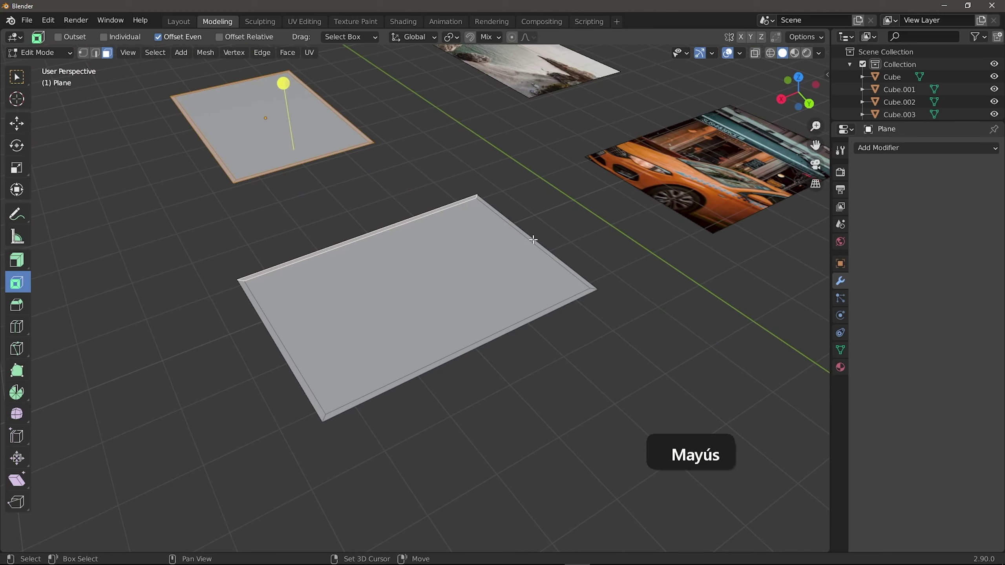
{"action": "left_click", "coordinate": [521, 242], "text": "shift"}
{"action": "left_click", "coordinate": [478, 346], "text": "shift"}
{"action": "left_click", "coordinate": [284, 350], "text": "shift"}
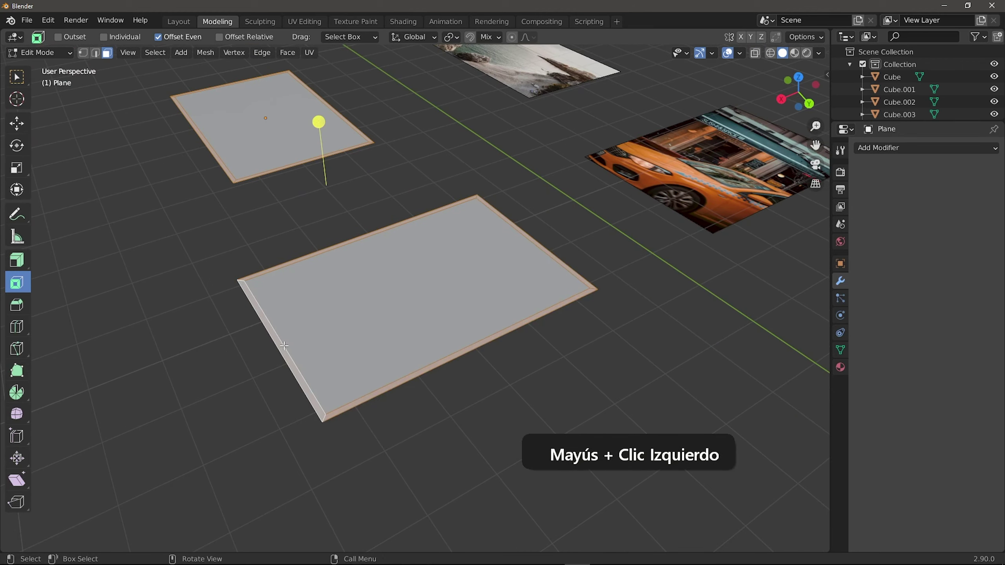
{"action": "middle_click_drag", "start_coordinate": [284, 350], "coordinate": [391, 328], "text": "shift"}
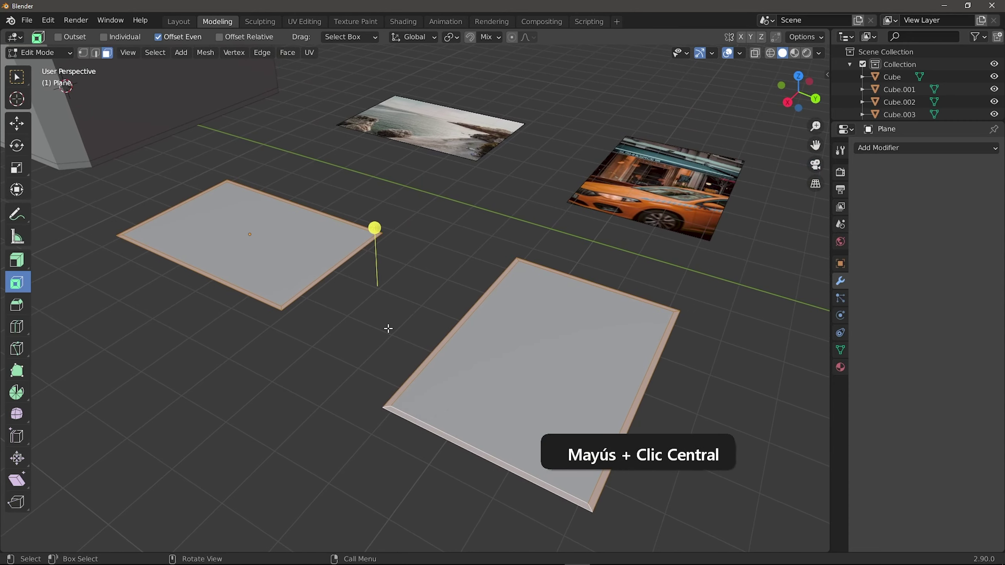
{"action": "key", "text": "e"}
{"action": "key", "text": "shift"}
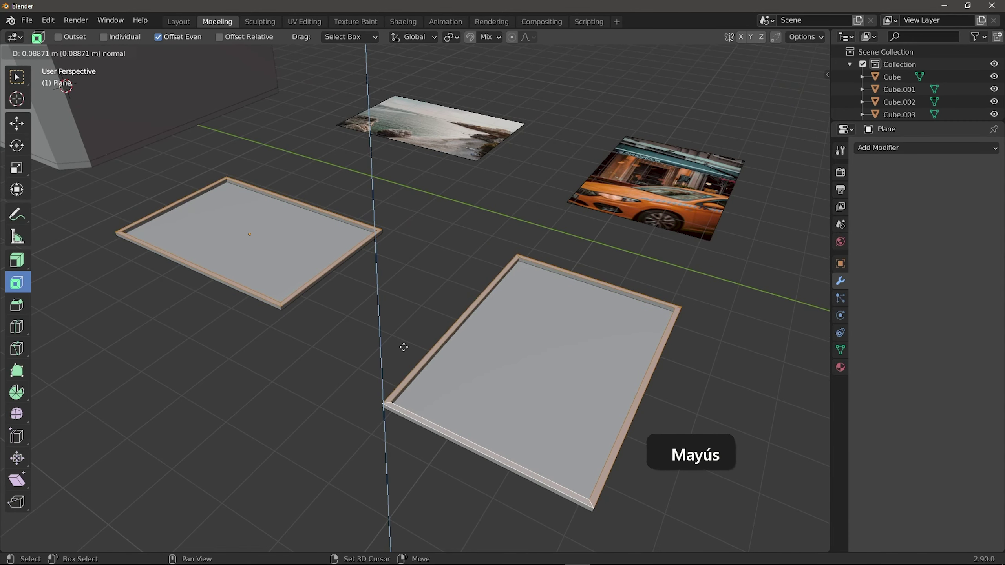
{"action": "left_click", "coordinate": [404, 347], "text": "shift"}
Step: Select the inner faces of both frames and inset them by about 0.131 m
{"action": "scroll", "coordinate": [381, 317], "scroll_direction": "up", "scroll_amount": 2}
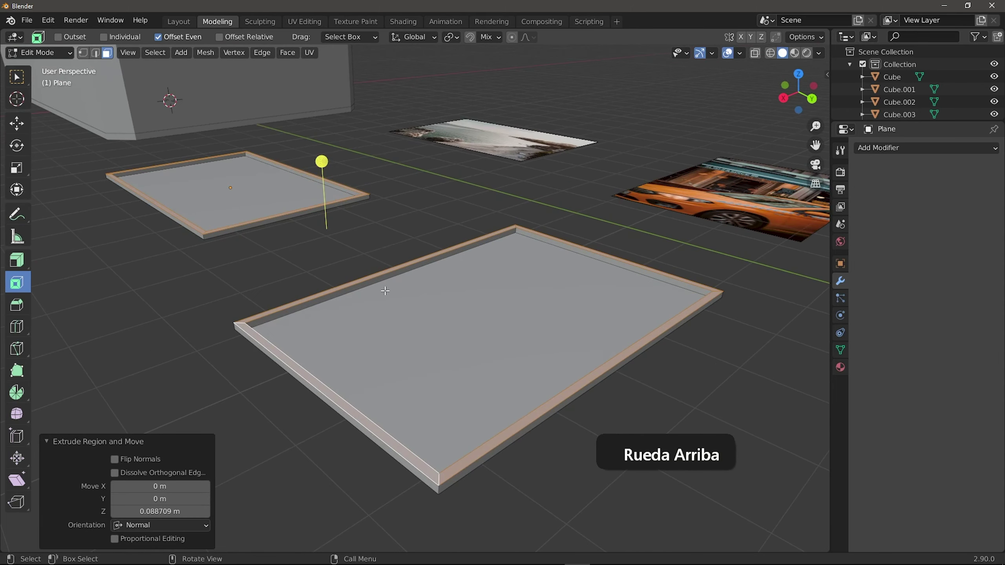
{"action": "left_click", "coordinate": [382, 325]}
{"action": "left_click", "coordinate": [236, 186], "text": "shift"}
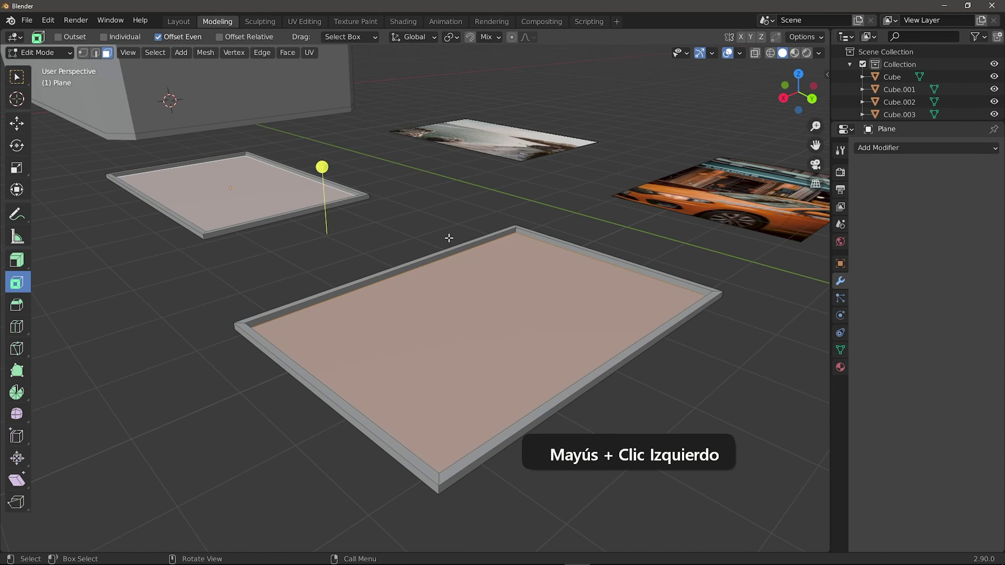
{"action": "left_click_drag", "start_coordinate": [321, 167], "coordinate": [463, 273]}
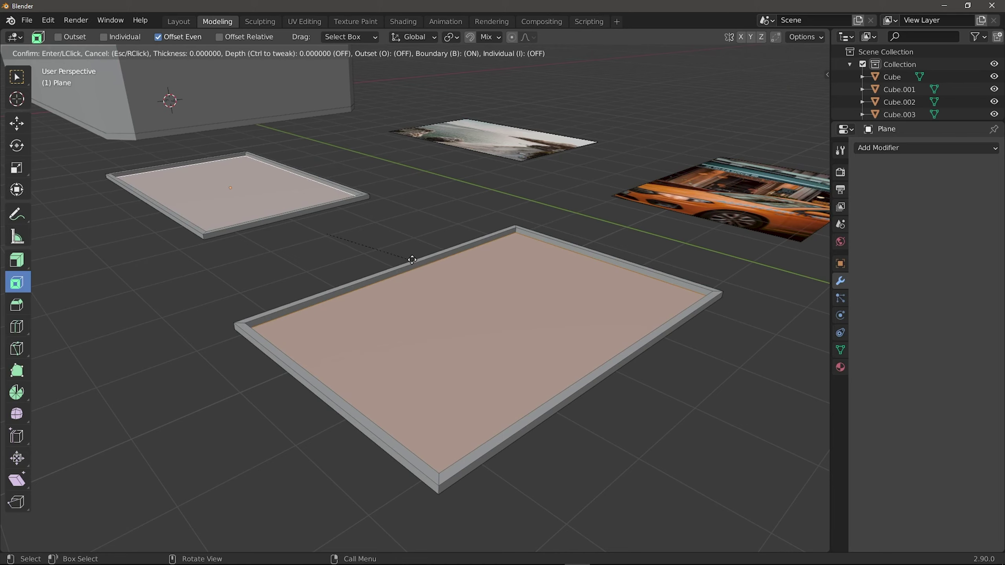
{"action": "left_click", "coordinate": [384, 253]}
Step: Raise the two inset inner faces about 0.069 m along Z to slope the inside of the frames
{"action": "middle_click_drag", "start_coordinate": [383, 253], "coordinate": [335, 298]}
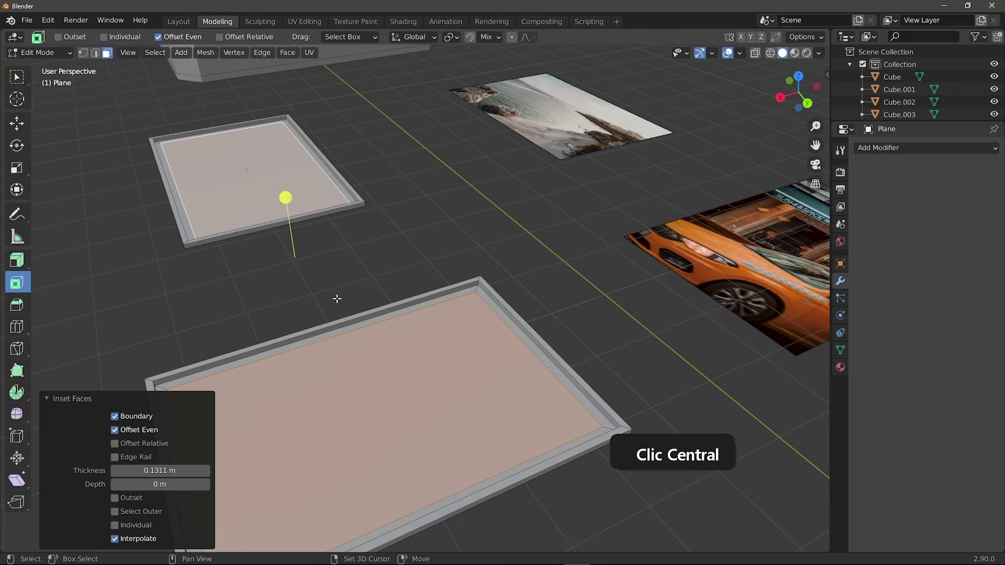
{"action": "scroll", "coordinate": [341, 293], "scroll_direction": "up", "scroll_amount": 3}
{"action": "scroll", "coordinate": [374, 265], "scroll_direction": "down", "scroll_amount": 1}
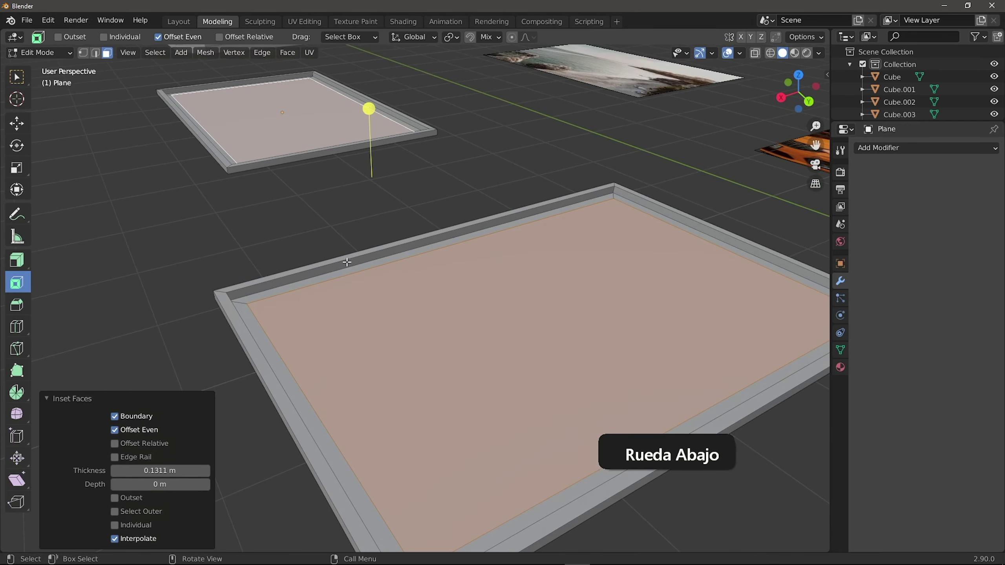
{"action": "key", "text": "space"}
{"action": "left_click", "coordinate": [338, 184]}
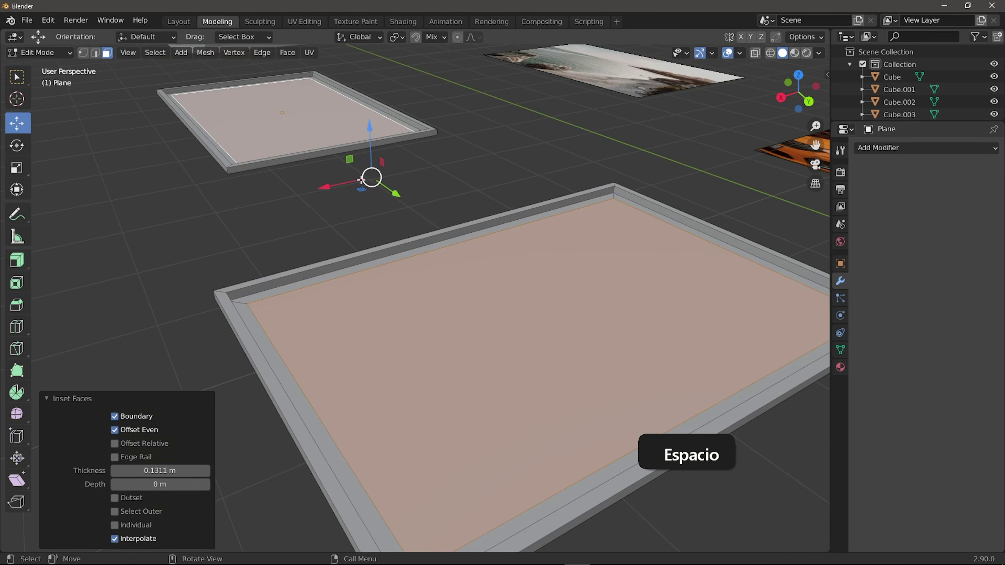
{"action": "mouse_move", "coordinate": [368, 155]}
{"action": "left_mouse_down"}
{"action": "mouse_move", "coordinate": [367, 146]}
{"action": "mouse_move", "coordinate": [364, 154]}
{"action": "left_mouse_up"}
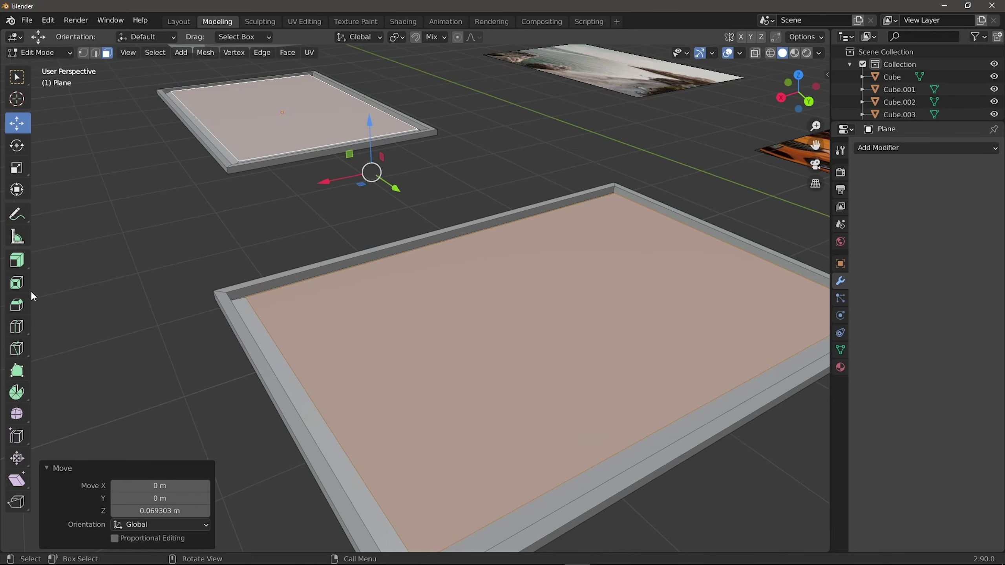
Step: Inset the two inner faces by about 0.04 m and extrude them about -0.03 m along their normals
{"action": "left_click", "coordinate": [16, 282]}
{"action": "left_click_drag", "start_coordinate": [370, 106], "coordinate": [449, 198]}
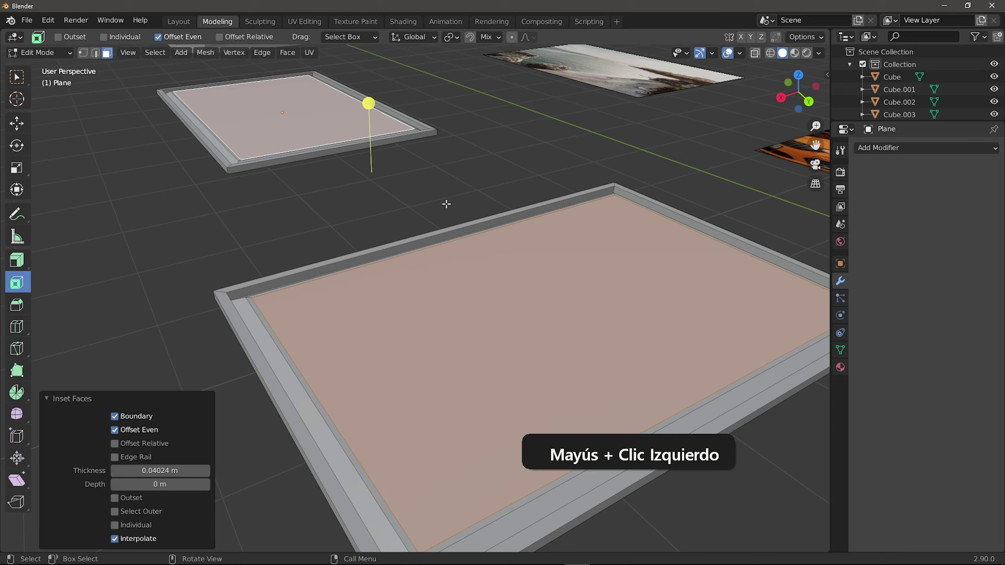
{"action": "key", "text": "e"}
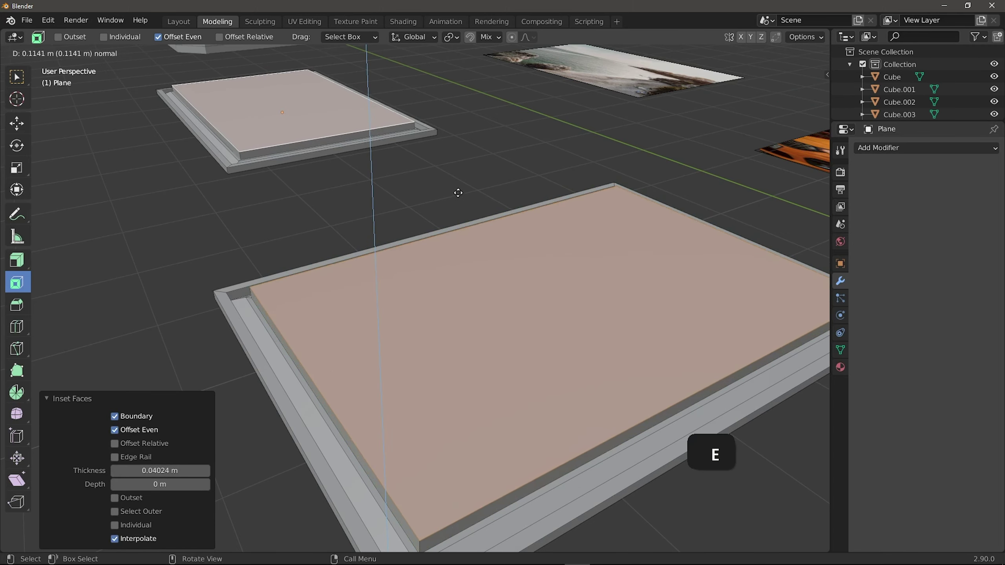
{"action": "left_click", "coordinate": [462, 203]}
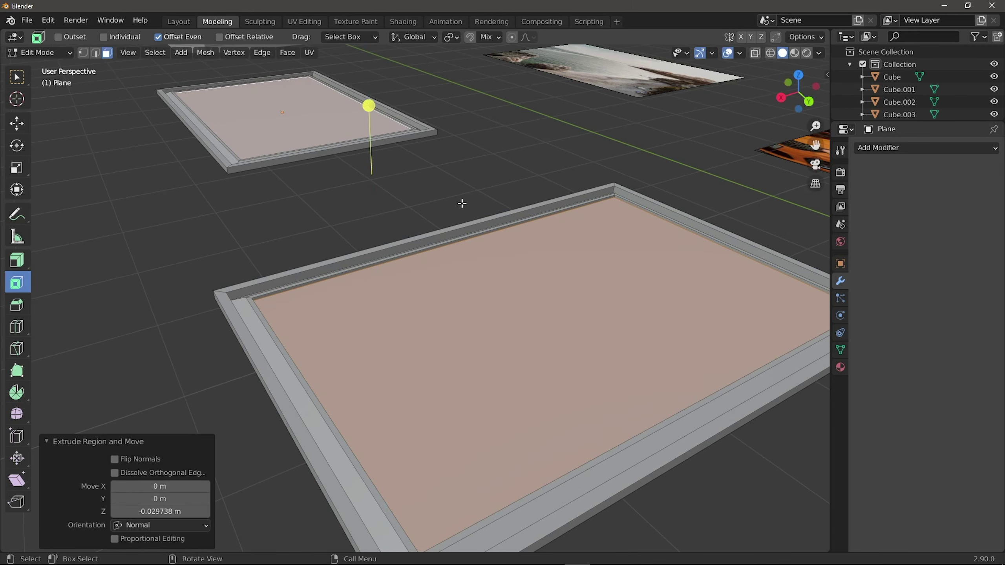
{"action": "left_click", "coordinate": [17, 168]}
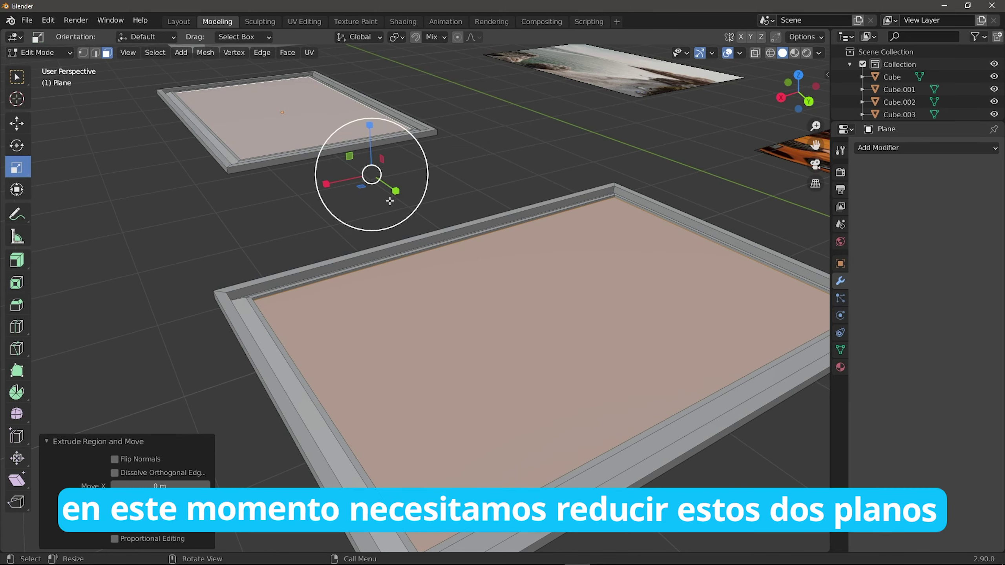
{"action": "middle_click_drag", "start_coordinate": [360, 213], "coordinate": [379, 247]}
{"action": "scroll", "coordinate": [379, 246], "scroll_direction": "down", "scroll_amount": 1}
{"action": "mouse_move", "coordinate": [386, 271]}
{"action": "left_mouse_down"}
{"action": "mouse_move", "coordinate": [388, 262]}
{"action": "mouse_move", "coordinate": [399, 282]}
{"action": "left_mouse_up"}
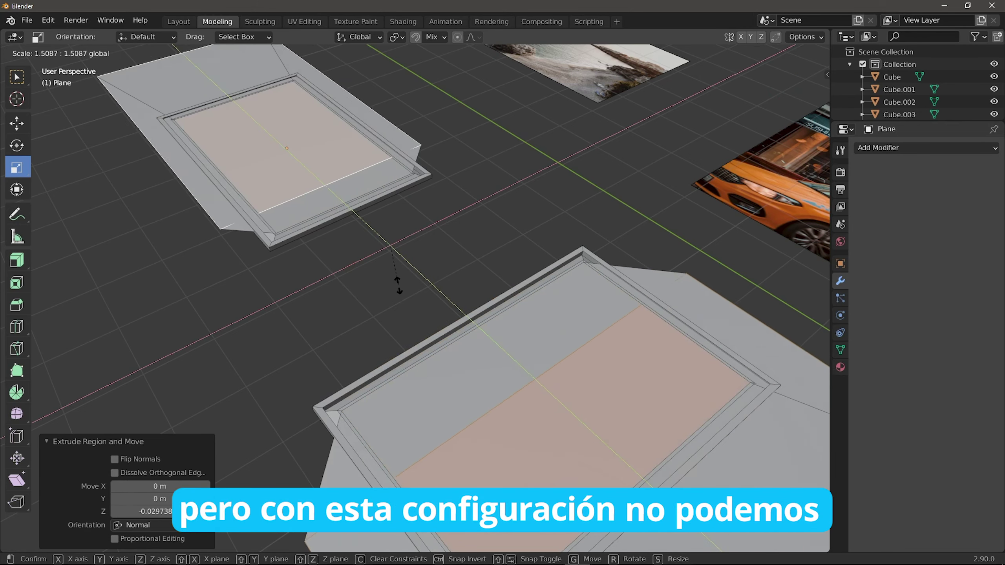
{"action": "right_click", "coordinate": [394, 269]}
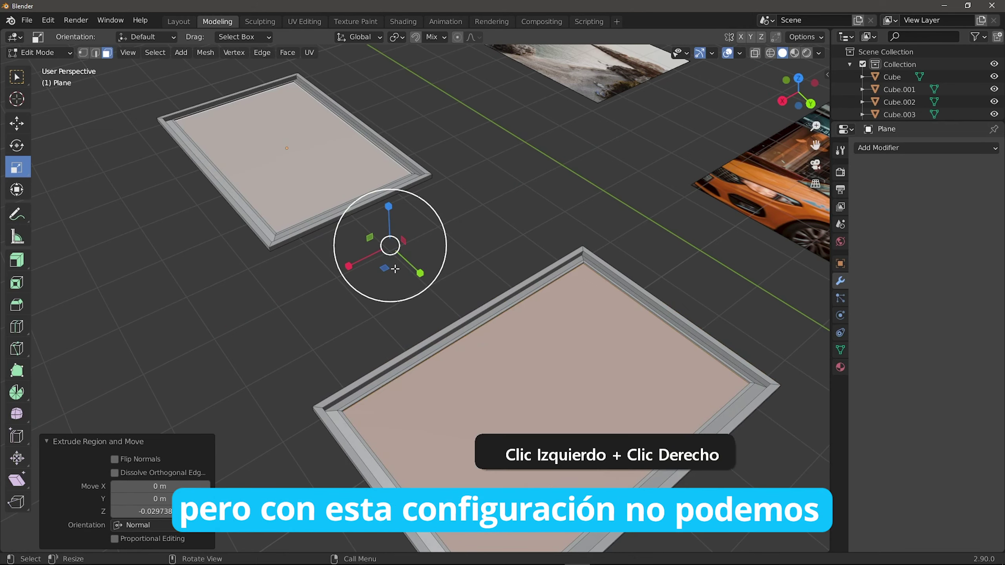
Step: Set the transform pivot to Individual Origins, scale both inner faces down slightly in the XY plane, and deselect them
{"action": "left_click", "coordinate": [396, 38]}
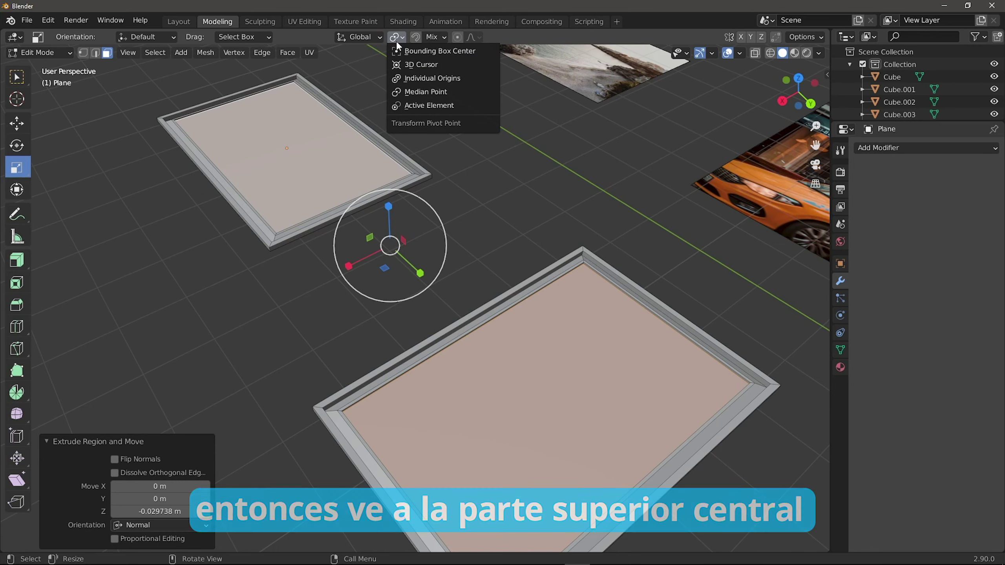
{"action": "left_click", "coordinate": [414, 79]}
{"action": "left_click_drag", "start_coordinate": [385, 270], "coordinate": [394, 237], "text": "shift"}
{"action": "middle_click_drag", "start_coordinate": [394, 237], "coordinate": [328, 336]}
{"action": "left_click", "coordinate": [432, 219]}
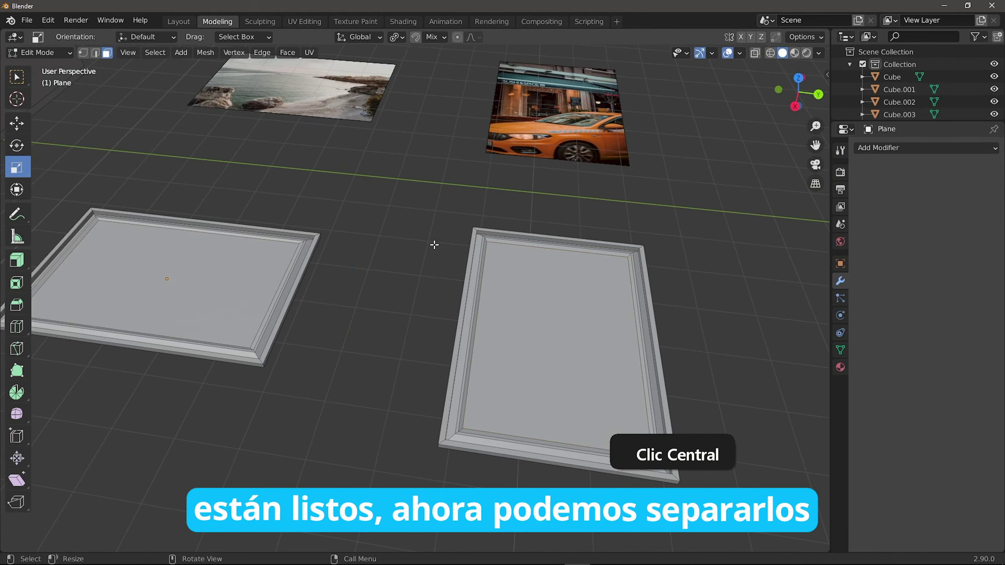
Step: Select the linked faces of the portrait frame, separate the selection into its own object, and return to Object Mode
{"action": "middle_click_drag", "start_coordinate": [432, 219], "coordinate": [465, 283]}
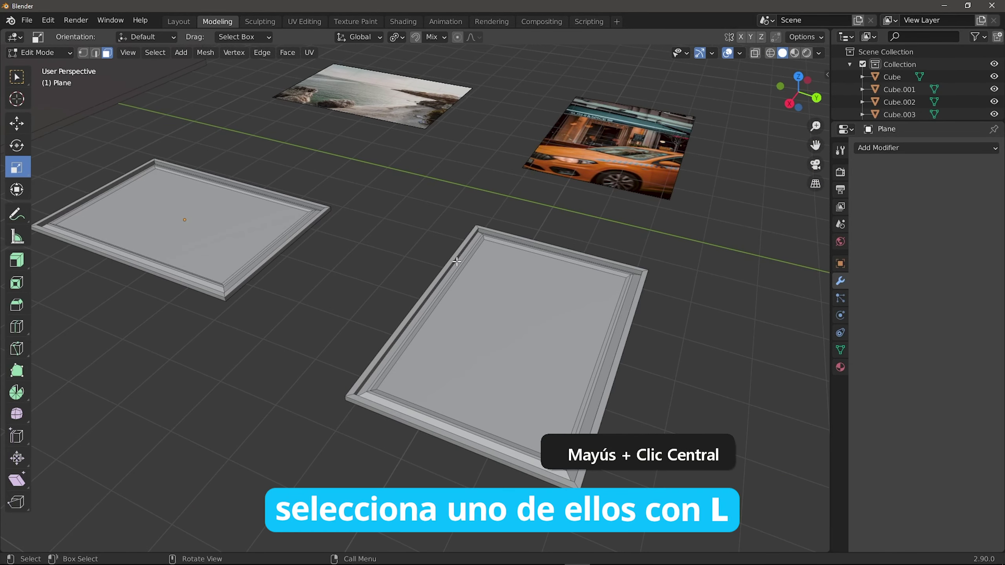
{"action": "key", "text": "l"}
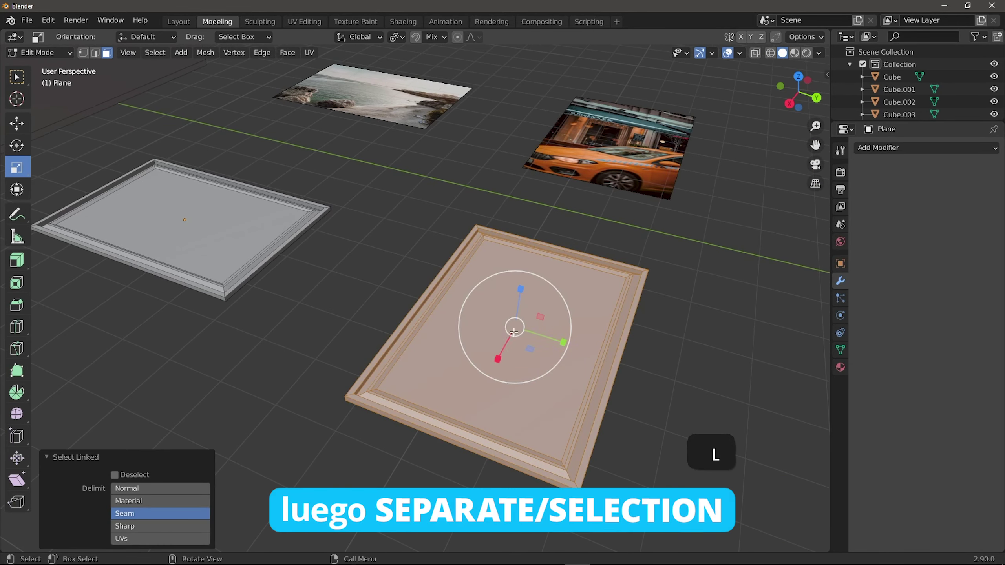
{"action": "right_click", "coordinate": [517, 321]}
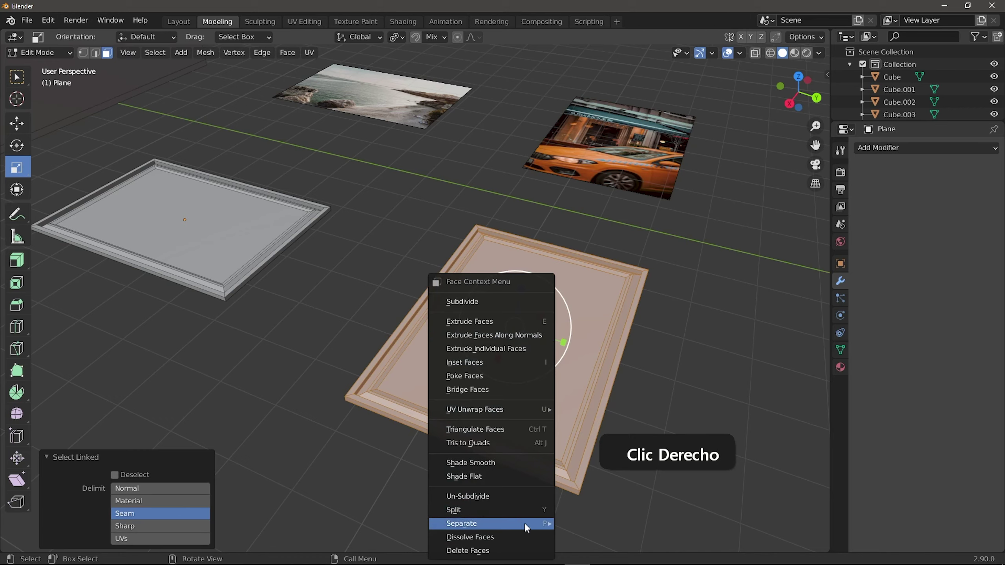
{"action": "mouse_move", "coordinate": [535, 520]}
{"action": "left_click", "coordinate": [575, 498]}
{"action": "key", "text": "Tab"}
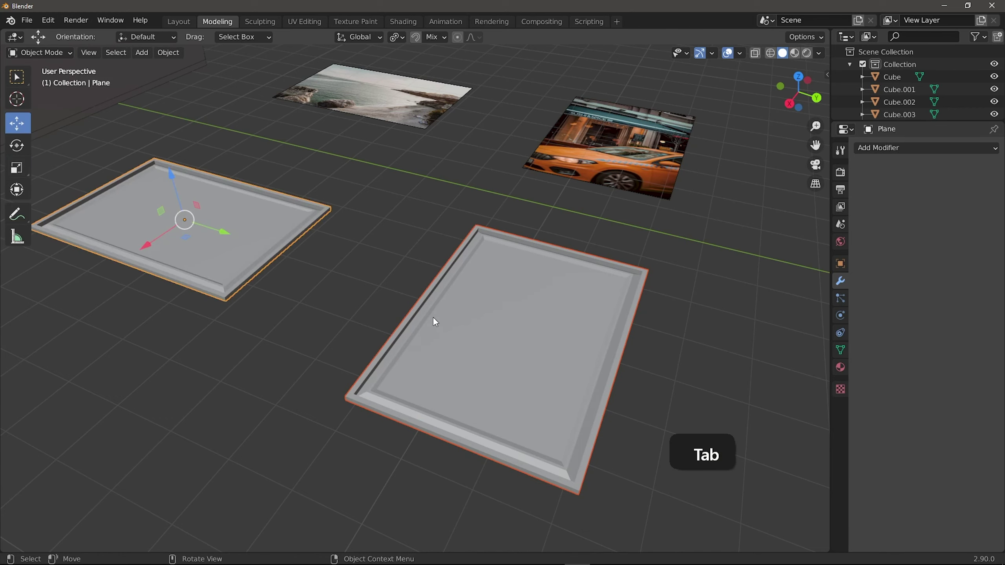
Step: Select both picture frames and set their origins to the center of mass (surface)
{"action": "middle_click_drag", "start_coordinate": [435, 321], "coordinate": [308, 234]}
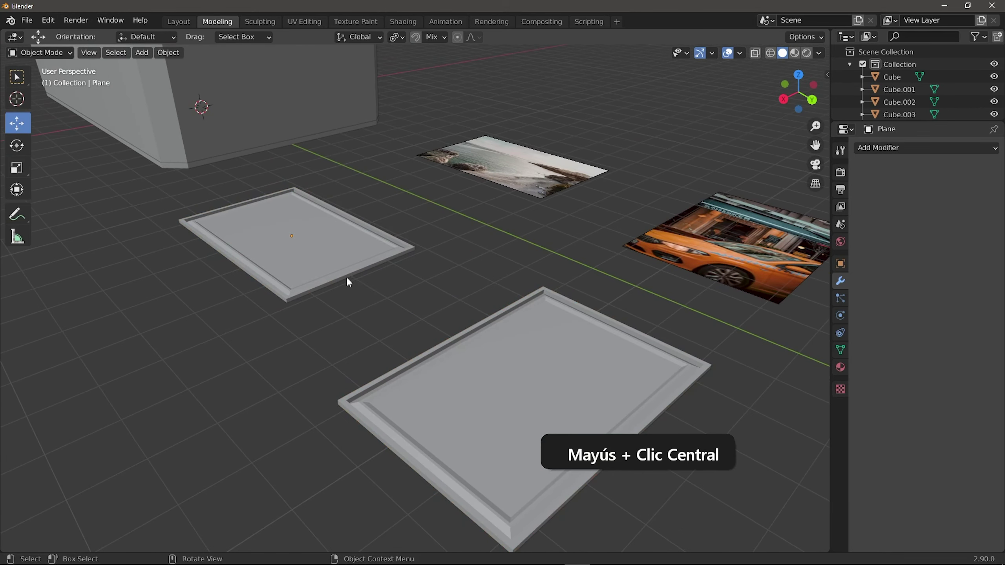
{"action": "mouse_move", "coordinate": [286, 191]}
{"action": "left_mouse_down"}
{"action": "mouse_move", "coordinate": [288, 235]}
{"action": "mouse_move", "coordinate": [299, 163]}
{"action": "mouse_move", "coordinate": [288, 233]}
{"action": "mouse_move", "coordinate": [287, 197]}
{"action": "left_mouse_up"}
{"action": "right_click", "coordinate": [300, 164]}
{"action": "right_click", "coordinate": [286, 197]}
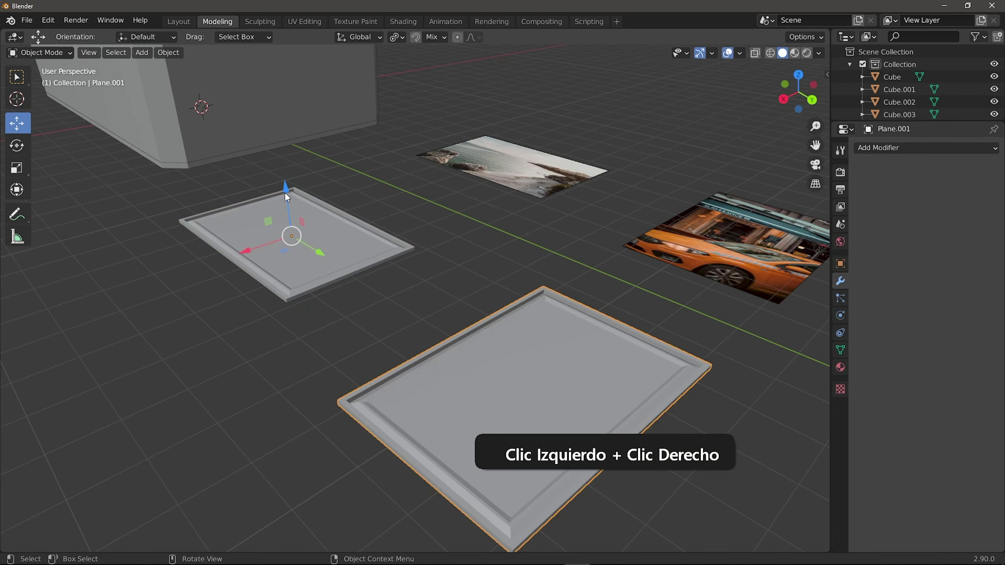
{"action": "left_click", "coordinate": [368, 249], "text": "shift"}
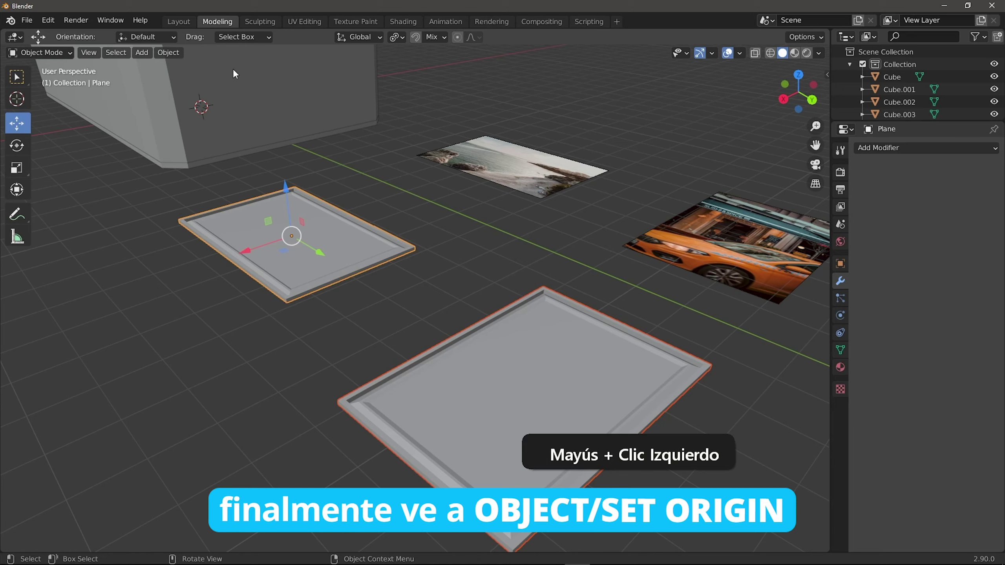
{"action": "left_click", "coordinate": [178, 53]}
{"action": "mouse_move", "coordinate": [213, 79]}
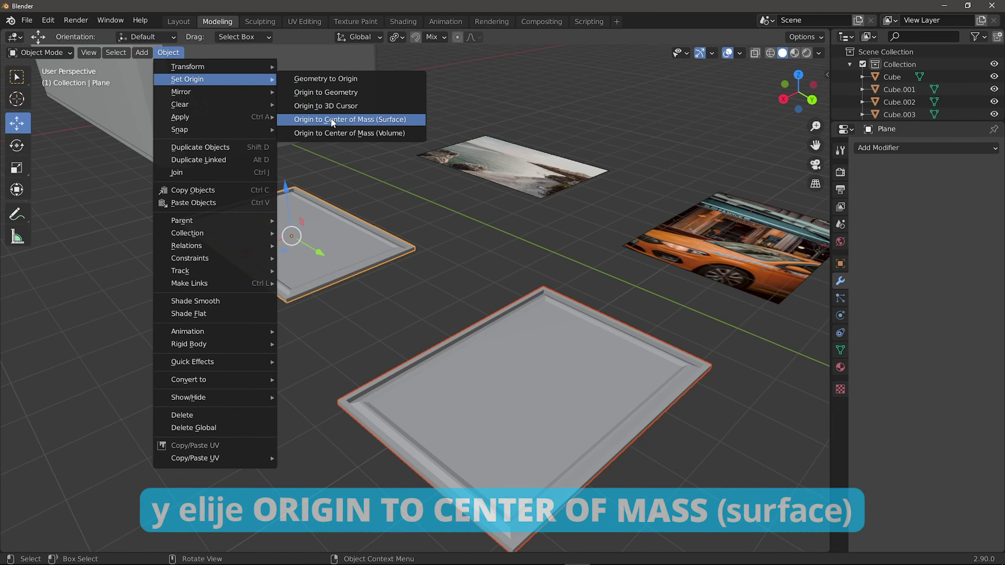
{"action": "left_click", "coordinate": [341, 121]}
Step: Examine the origin placement of each picture frame by selecting them one at a time
{"action": "left_click", "coordinate": [524, 392]}
{"action": "left_click_drag", "start_coordinate": [530, 361], "coordinate": [528, 364]}
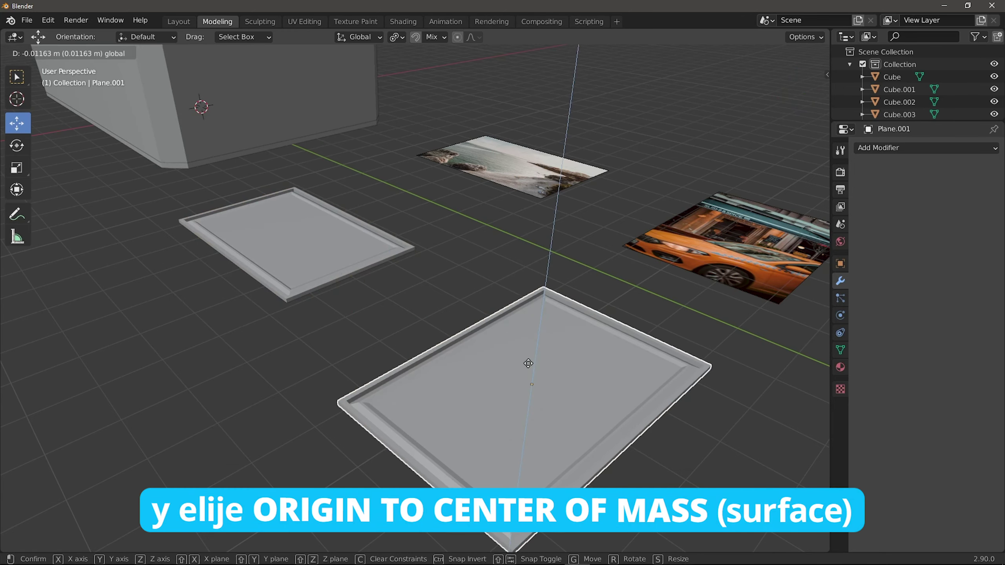
{"action": "right_click", "coordinate": [528, 364]}
{"action": "left_click", "coordinate": [293, 233]}
{"action": "scroll", "coordinate": [418, 303], "scroll_direction": "down", "scroll_amount": 3}
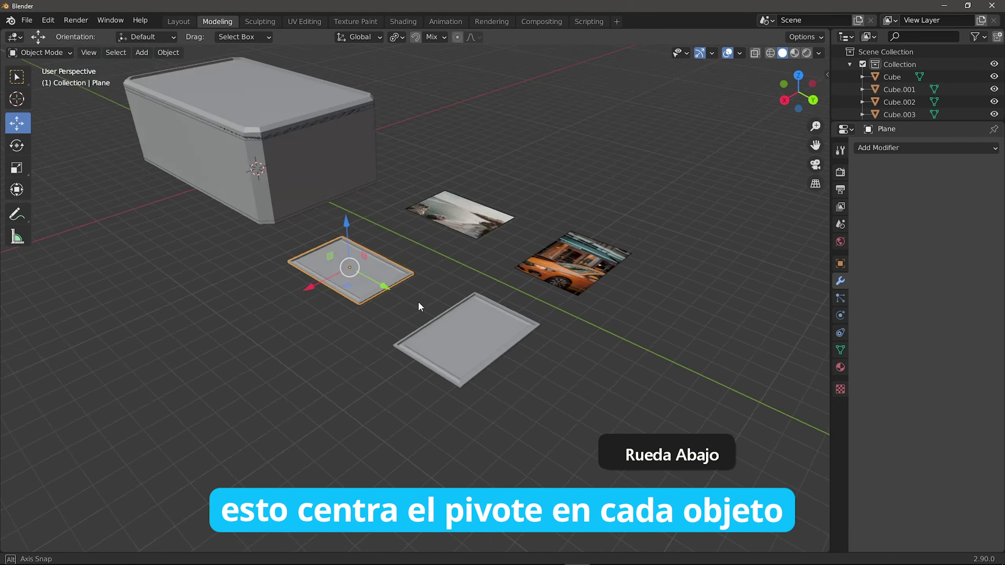
{"action": "middle_click_drag", "start_coordinate": [418, 306], "coordinate": [408, 341], "text": "shift"}
{"action": "scroll", "coordinate": [488, 347], "scroll_direction": "up", "scroll_amount": 2}
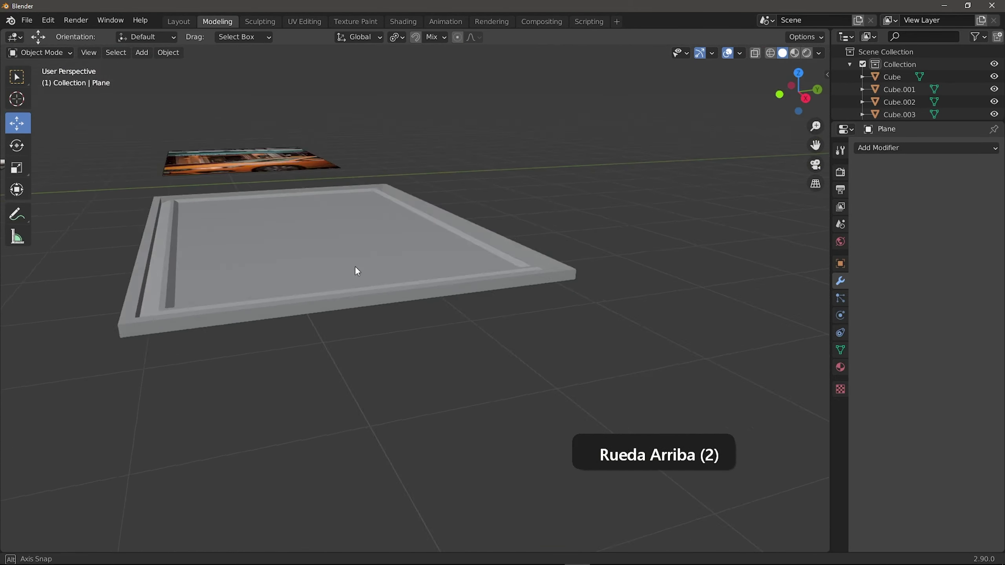
{"action": "middle_click_drag", "start_coordinate": [357, 271], "coordinate": [332, 319]}
{"action": "scroll", "coordinate": [332, 319], "scroll_direction": "down", "scroll_amount": 4}
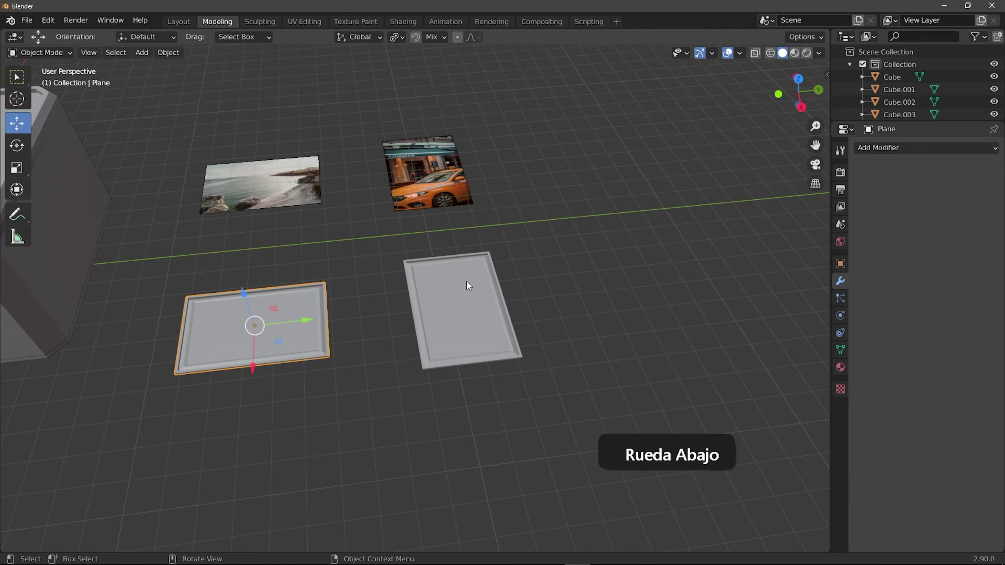
Step: From the top view, import the ceiling lamp photo from the REF folder as a reference image beside the taxi picture
{"action": "left_click", "coordinate": [798, 80]}
{"action": "middle_click_drag", "start_coordinate": [574, 230], "coordinate": [424, 219]}
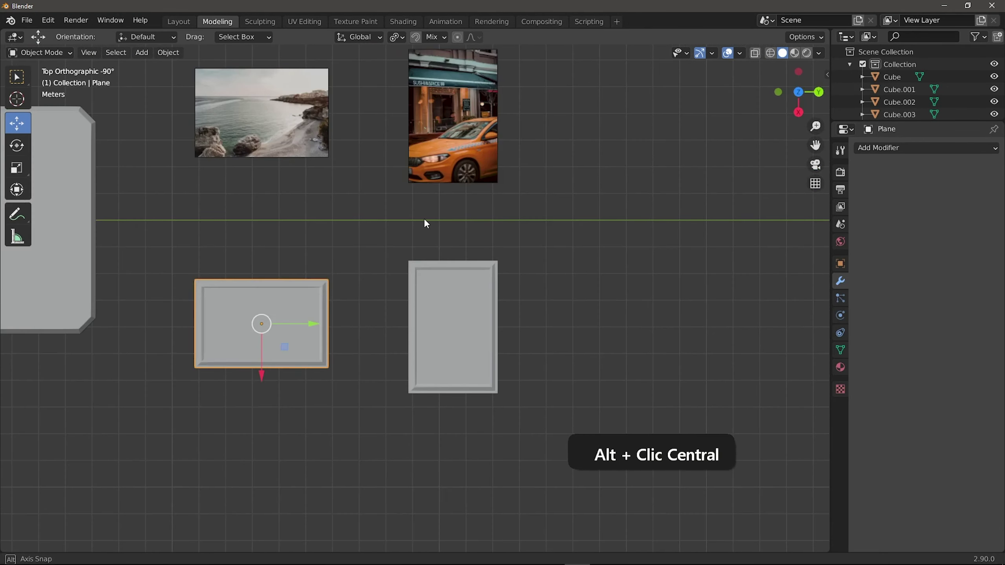
{"action": "middle_click_drag", "start_coordinate": [601, 208], "coordinate": [529, 255], "text": "shift"}
{"action": "scroll", "coordinate": [431, 277], "scroll_direction": "down", "scroll_amount": 2}
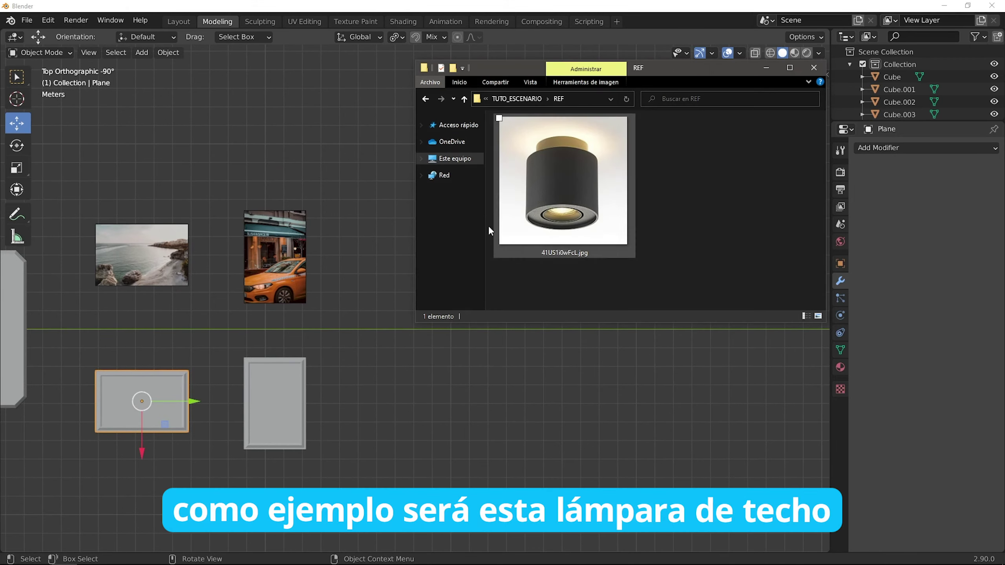
{"action": "left_click_drag", "start_coordinate": [572, 187], "coordinate": [386, 273]}
{"action": "left_click", "coordinate": [766, 68]}
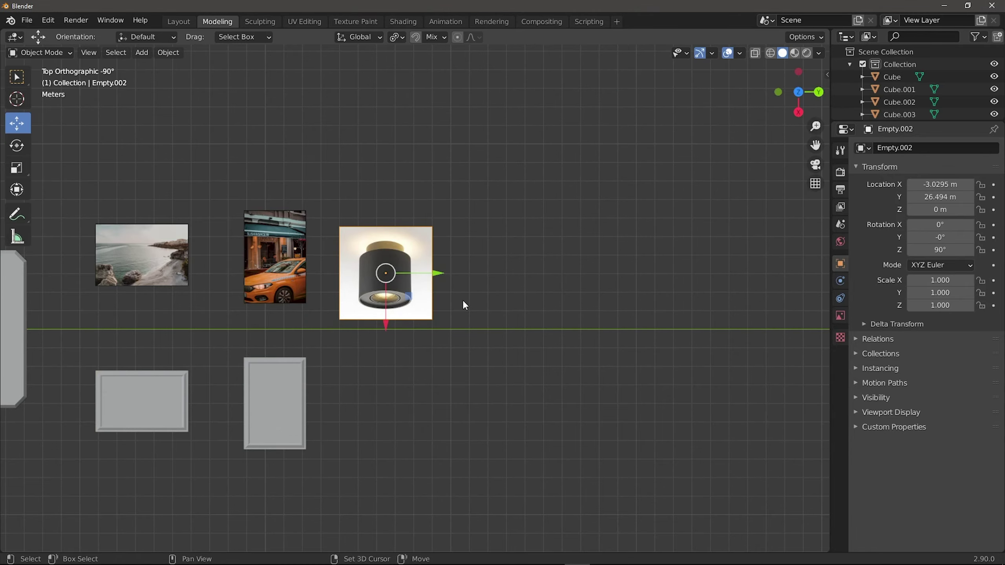
Step: Move the lamp reference image about 1.01 m along X and 2.27 m along Y, away from the other pictures
{"action": "scroll", "coordinate": [462, 300], "scroll_direction": "up", "scroll_amount": 3}
{"action": "key", "text": "g"}
{"action": "left_click_drag", "start_coordinate": [588, 314], "coordinate": [605, 298]}
{"action": "middle_click_drag", "start_coordinate": [605, 297], "coordinate": [635, 265]}
{"action": "middle_click_drag", "start_coordinate": [636, 265], "coordinate": [554, 330], "text": "shift"}
{"action": "scroll", "coordinate": [481, 293], "scroll_direction": "up", "scroll_amount": 3}
Step: Rotate the lamp reference image 85° about the Y axis so it stands upright
{"action": "key", "text": "space"}
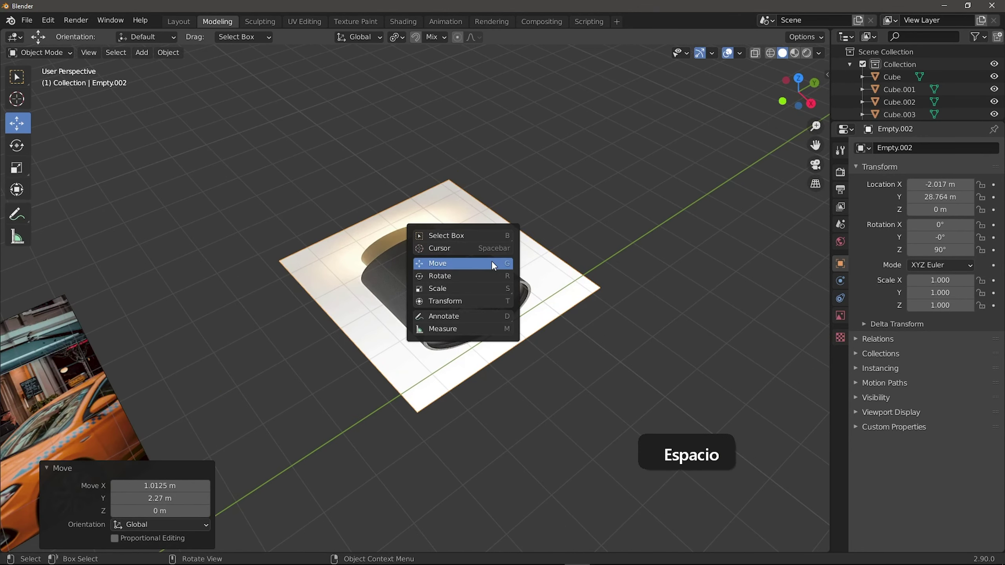
{"action": "left_click", "coordinate": [474, 277]}
{"action": "left_click_drag", "start_coordinate": [458, 260], "coordinate": [462, 303]}
{"action": "middle_click_drag", "start_coordinate": [474, 309], "coordinate": [508, 299]}
{"action": "scroll", "coordinate": [374, 186], "scroll_direction": "up", "scroll_amount": 3}
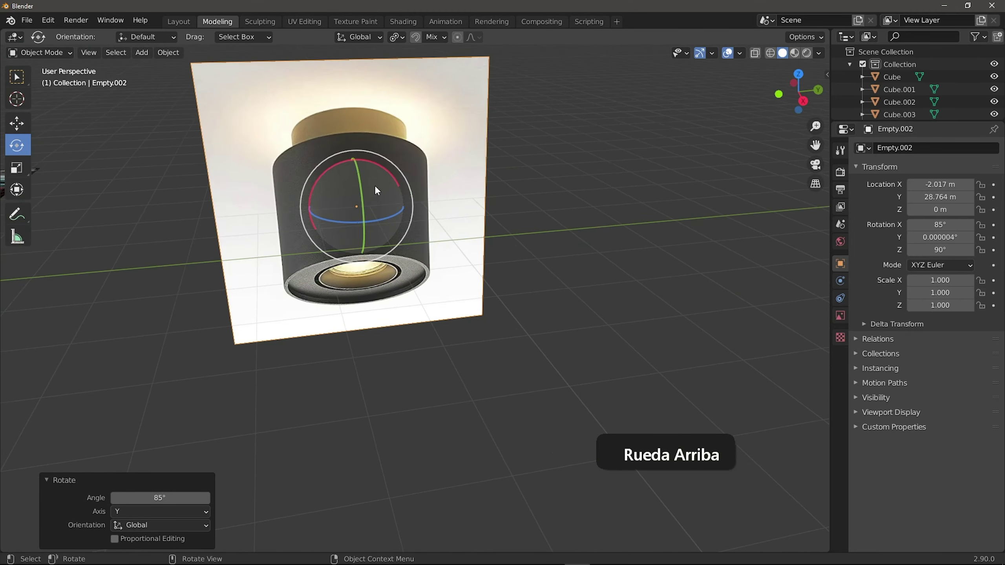
{"action": "middle_click_drag", "start_coordinate": [374, 185], "coordinate": [440, 231], "text": "shift"}
Step: Add a cylinder mesh with 32 vertices, 1 m radius and 2 m depth
{"action": "scroll", "coordinate": [341, 332], "scroll_direction": "down", "scroll_amount": 5}
{"action": "middle_click_drag", "start_coordinate": [341, 332], "coordinate": [461, 359], "text": "shift"}
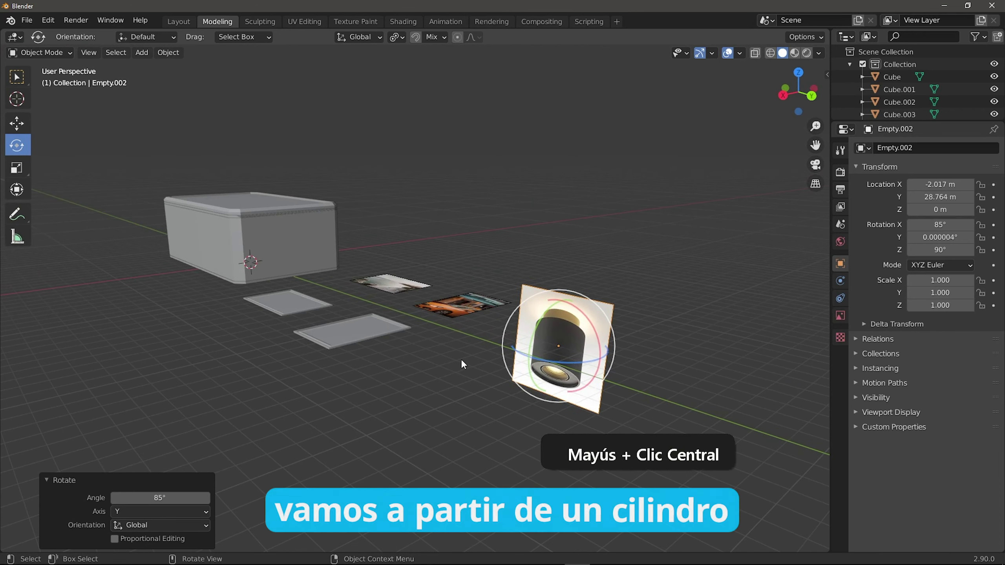
{"action": "key", "text": "shift+a"}
{"action": "mouse_move", "coordinate": [437, 313]}
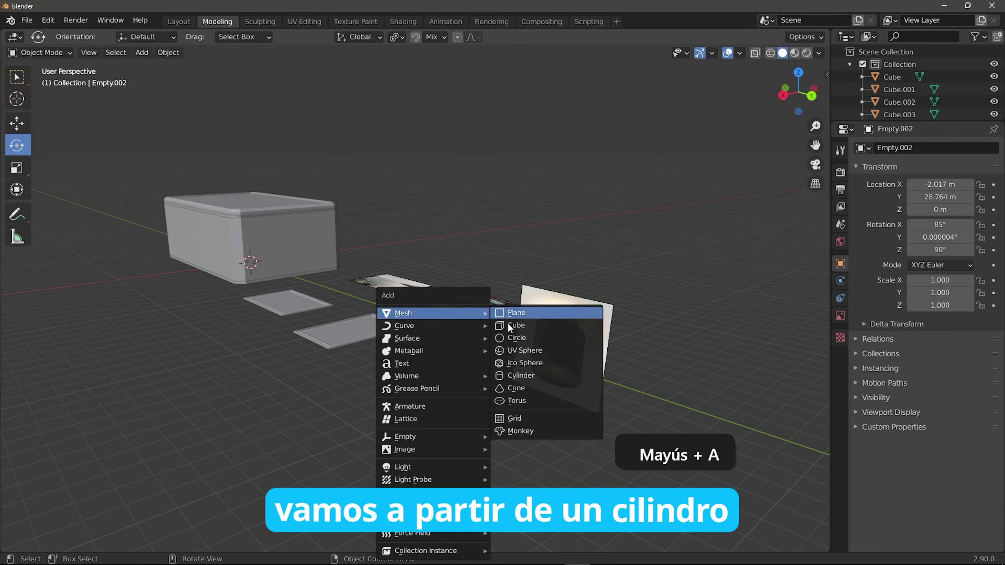
{"action": "left_click", "coordinate": [519, 376]}
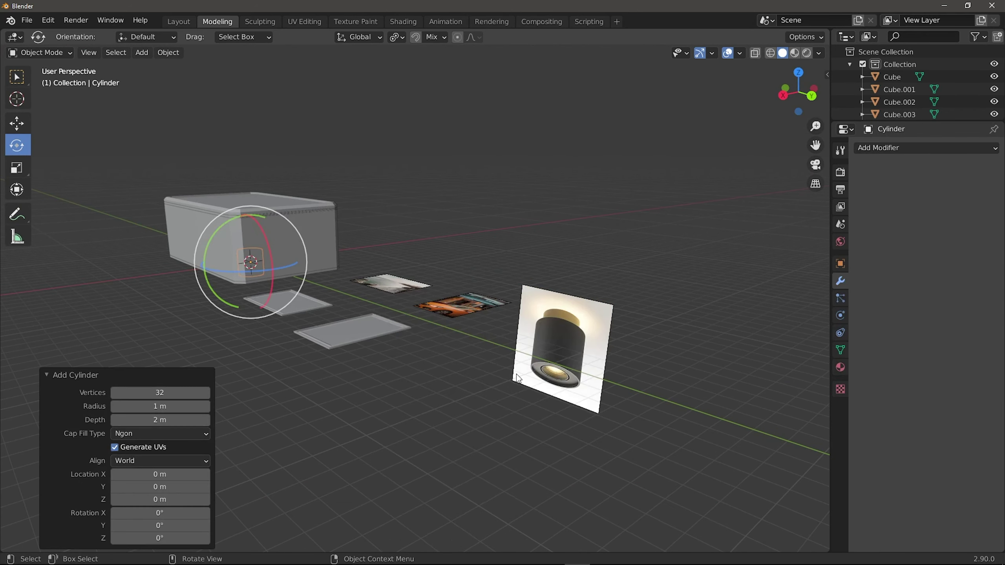
Step: Move the cylinder about 28.93 m along Y, in front of the lamp reference image
{"action": "middle_click_drag", "start_coordinate": [316, 280], "coordinate": [318, 300]}
{"action": "key", "text": "space"}
{"action": "left_click", "coordinate": [277, 286]}
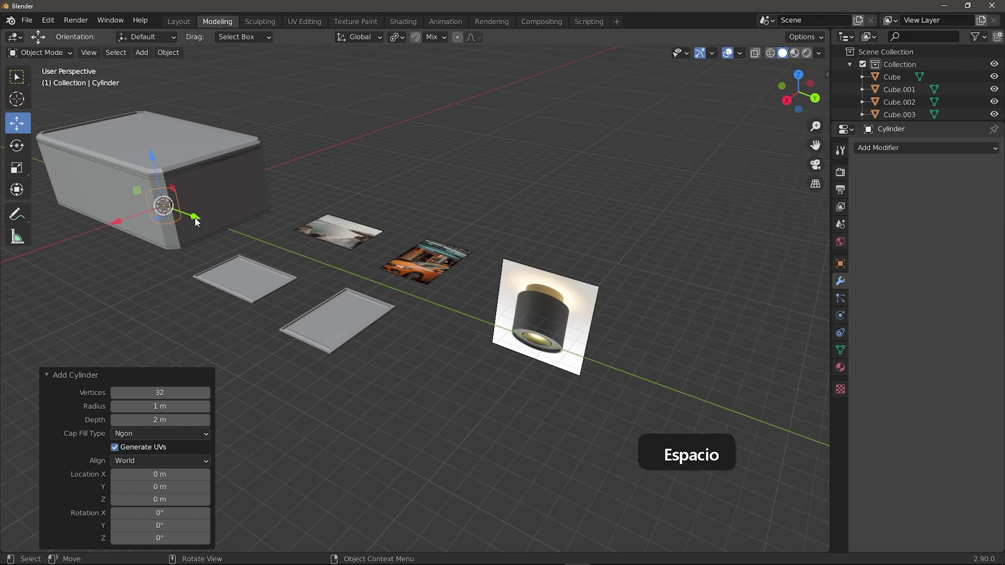
{"action": "left_click_drag", "start_coordinate": [195, 217], "coordinate": [549, 379]}
{"action": "key", "text": "KP_Decimal"}
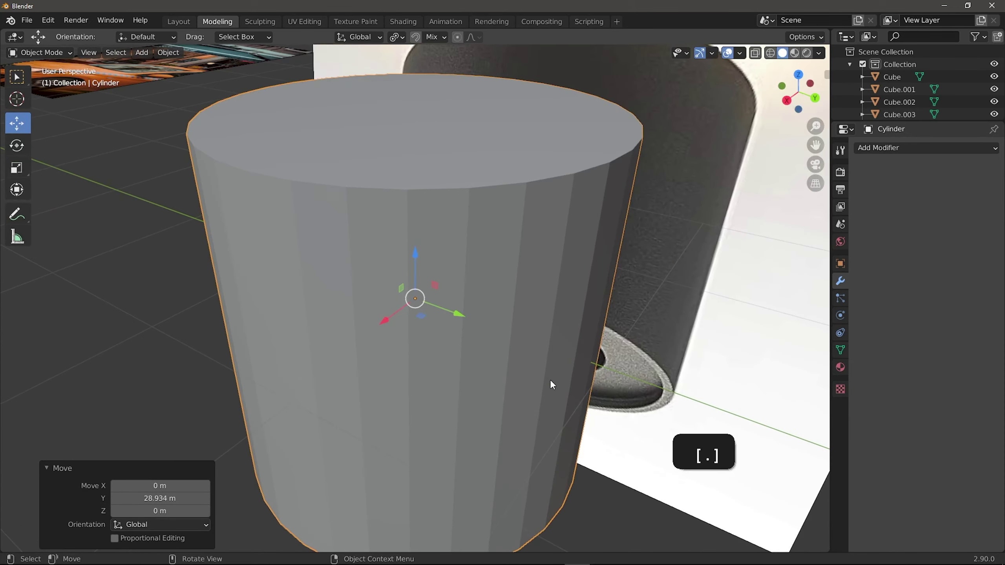
{"action": "scroll", "coordinate": [550, 379], "scroll_direction": "down", "scroll_amount": 5}
{"action": "middle_click_drag", "start_coordinate": [516, 377], "coordinate": [653, 270]}
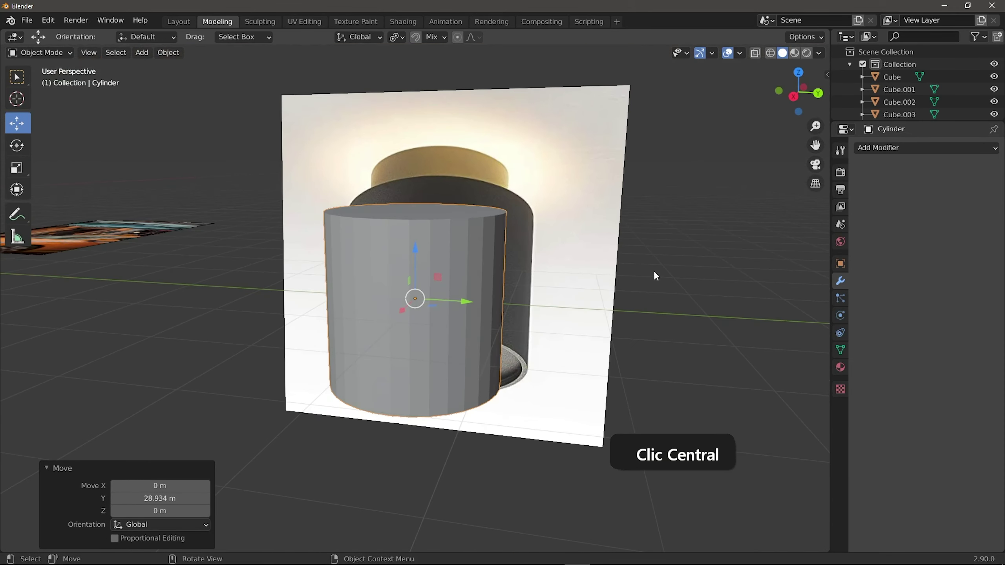
Step: In the right orthographic view, shift the cylinder about -0.22 m along Y to center it on the lamp
{"action": "left_click", "coordinate": [795, 95]}
{"action": "middle_click_drag", "start_coordinate": [427, 296], "coordinate": [442, 288], "text": "shift"}
{"action": "key", "text": "g"}
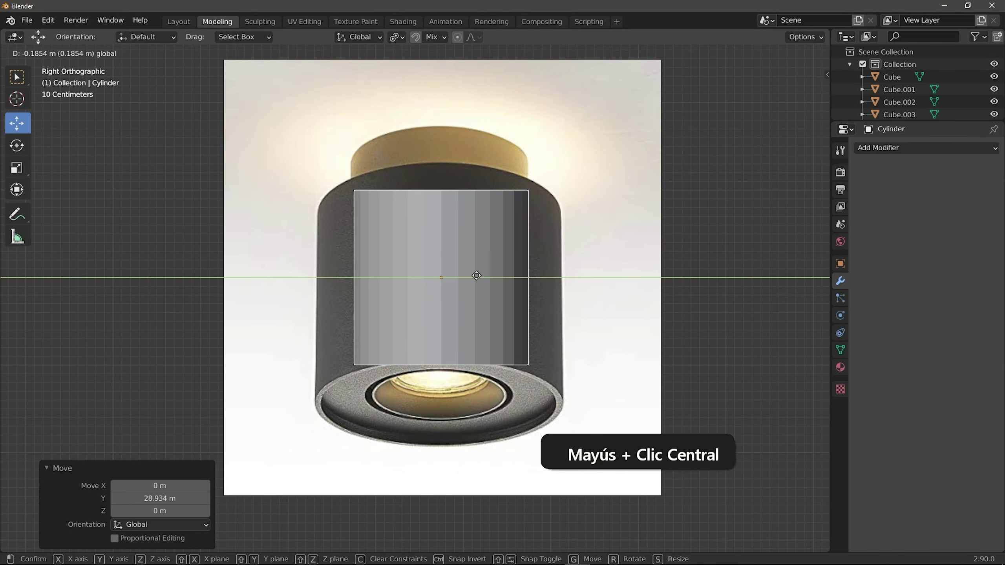
{"action": "left_click", "coordinate": [472, 276]}
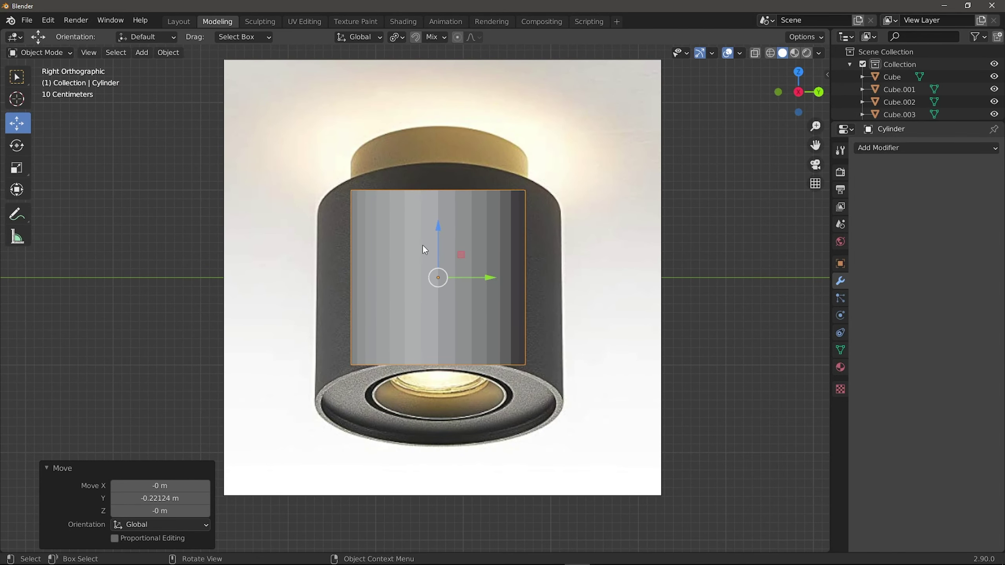
Step: In Edit Mode, scale the whole cylinder in the XY plane by 1.483 and then 0.926 to match the lamp body's width
{"action": "key", "text": "Tab"}
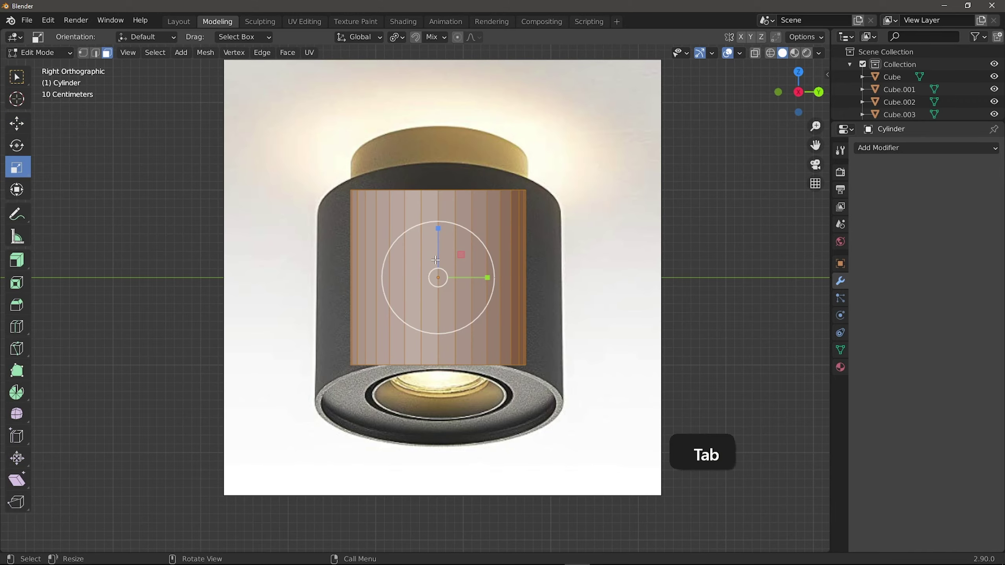
{"action": "key", "text": "1"}
{"action": "mouse_move", "coordinate": [463, 304]}
{"action": "middle_mouse_down"}
{"action": "mouse_move", "coordinate": [459, 293]}
{"action": "mouse_move", "coordinate": [453, 302]}
{"action": "middle_mouse_up"}
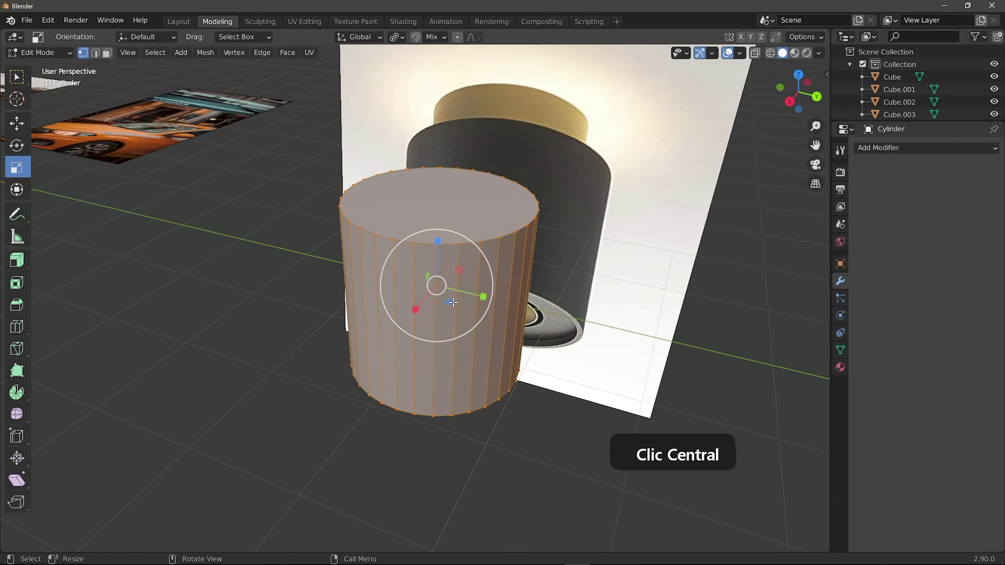
{"action": "left_click_drag", "start_coordinate": [453, 302], "coordinate": [471, 341], "text": "shift"}
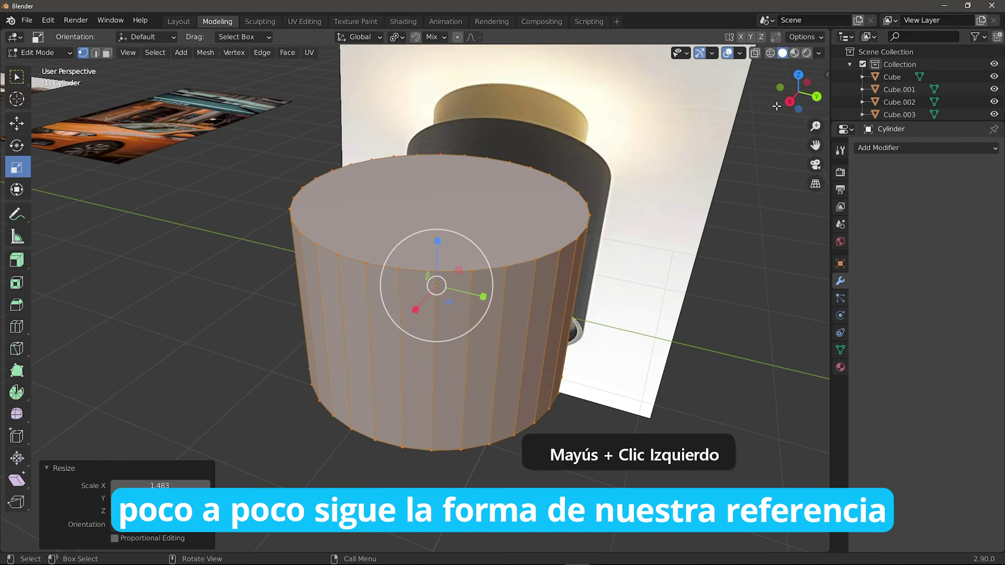
{"action": "left_click", "coordinate": [789, 102]}
{"action": "middle_click_drag", "start_coordinate": [462, 284], "coordinate": [464, 311]}
{"action": "left_click_drag", "start_coordinate": [464, 312], "coordinate": [448, 297], "text": "shift"}
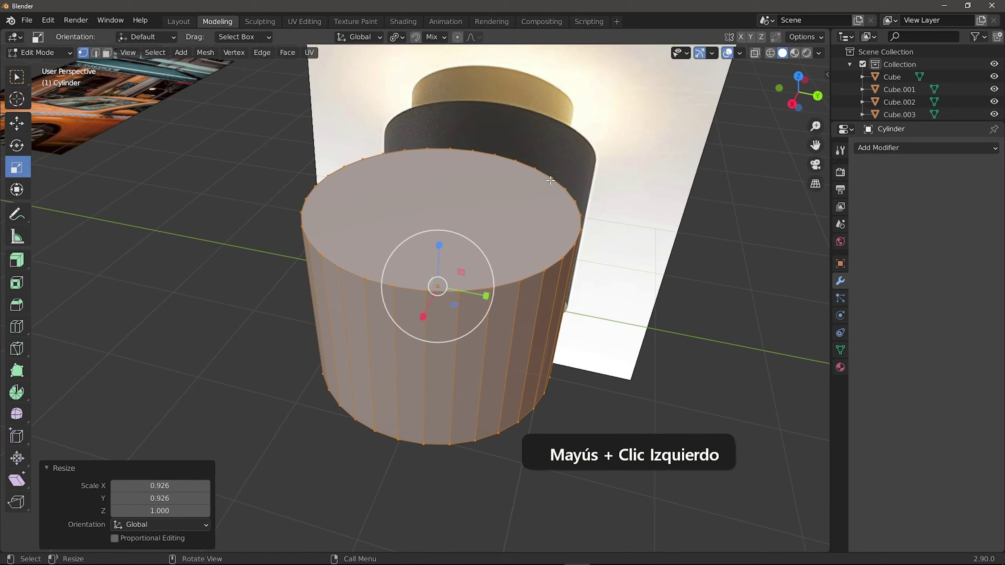
Step: Select the cylinder's top face and lower it slightly along Z to the upper edge of the lamp body in the reference
{"action": "key", "text": "3"}
{"action": "left_click", "coordinate": [487, 228]}
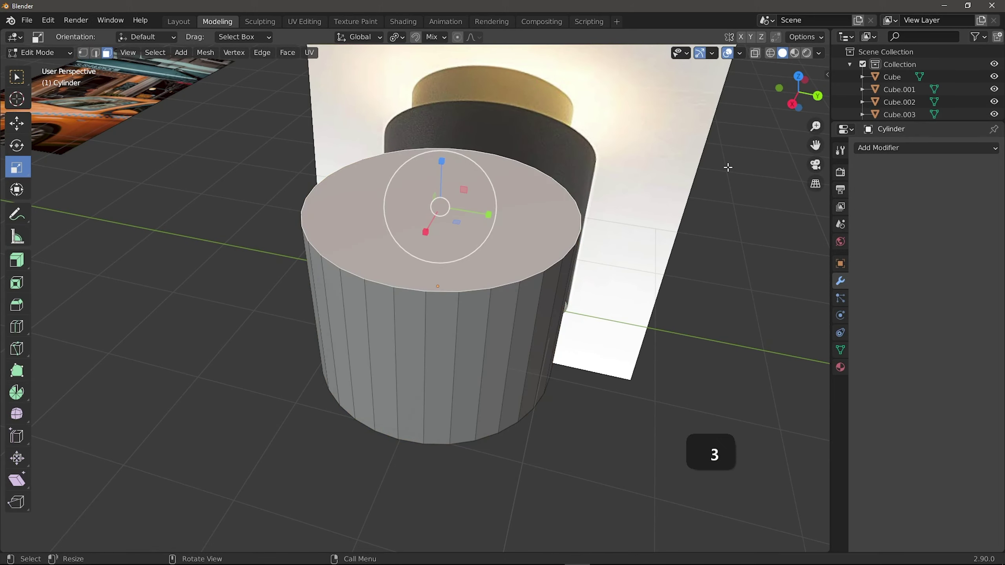
{"action": "left_click", "coordinate": [792, 104]}
{"action": "key", "text": "space"}
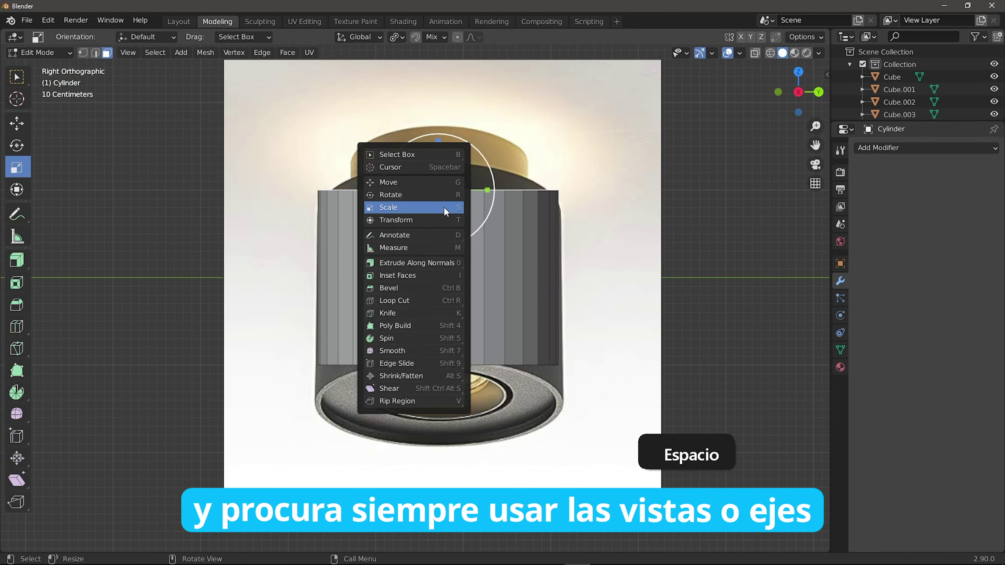
{"action": "left_click", "coordinate": [413, 181]}
{"action": "left_click_drag", "start_coordinate": [439, 166], "coordinate": [442, 180]}
Step: Select the cylinder's bottom face and lower it about 0.49 m along Z to the lamp body's lower rim
{"action": "middle_click_drag", "start_coordinate": [455, 299], "coordinate": [490, 340]}
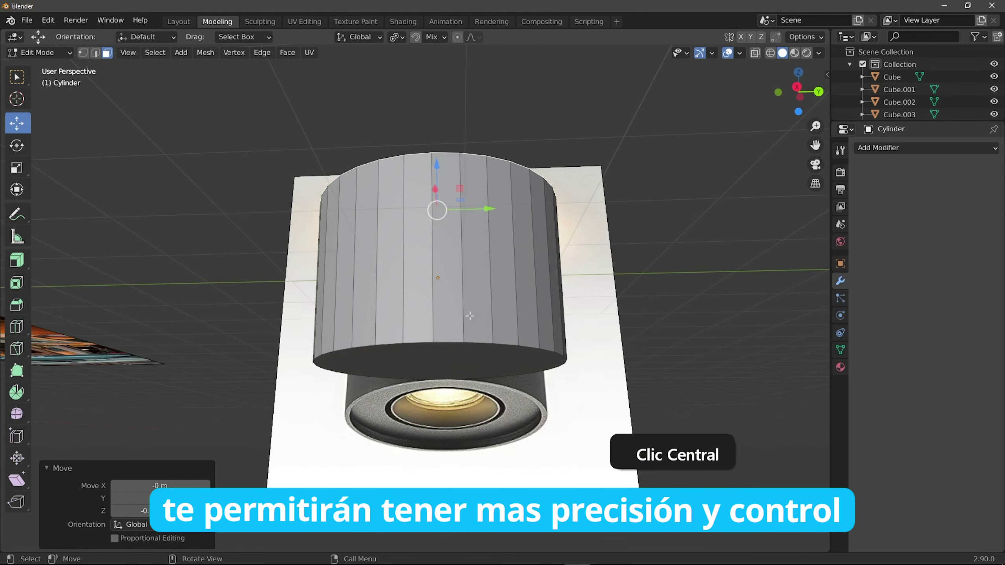
{"action": "left_click", "coordinate": [793, 100]}
{"action": "left_click_drag", "start_coordinate": [437, 329], "coordinate": [440, 370]}
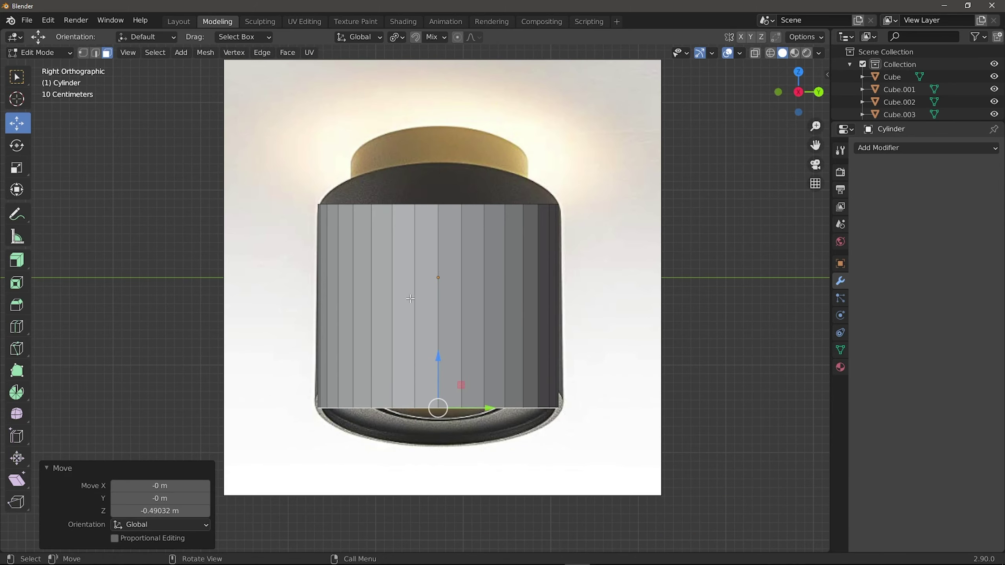
Step: Inset the cylinder's top face by about 0.457 m and extrude it upward about 0.73 m to form the lamp's neck
{"action": "middle_click_drag", "start_coordinate": [410, 299], "coordinate": [451, 304]}
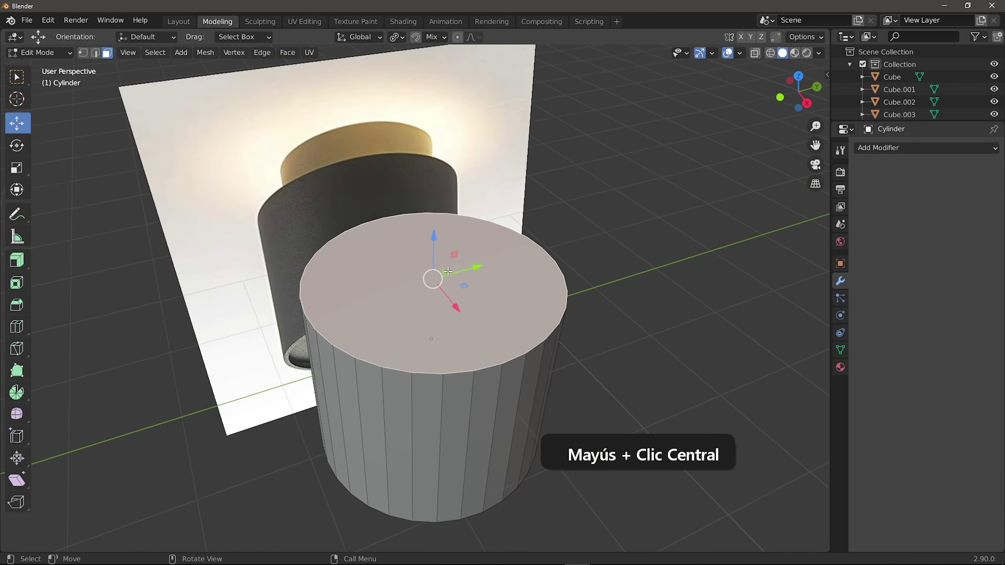
{"action": "left_click", "coordinate": [19, 289]}
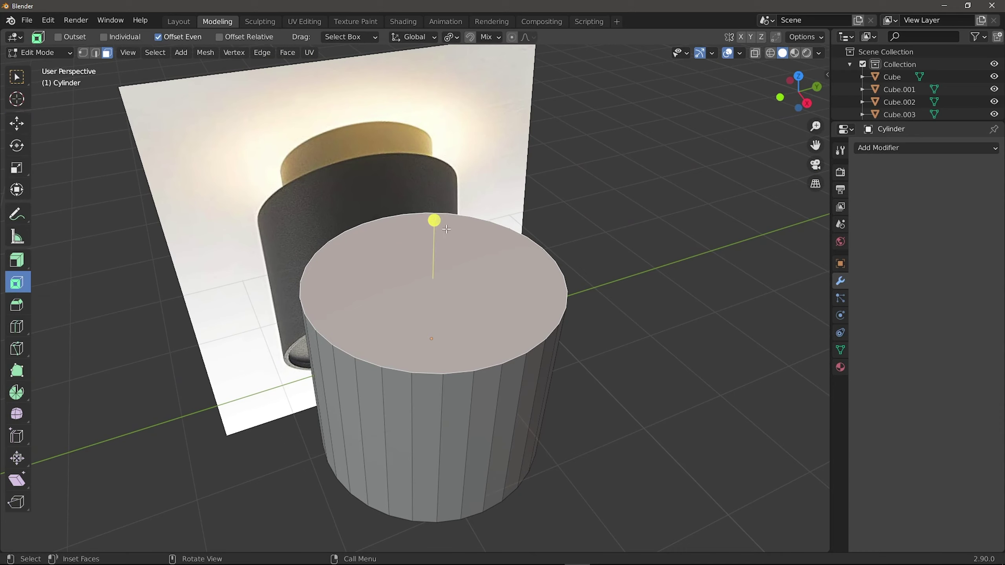
{"action": "left_click_drag", "start_coordinate": [433, 218], "coordinate": [446, 280]}
{"action": "middle_click_drag", "start_coordinate": [445, 280], "coordinate": [453, 273]}
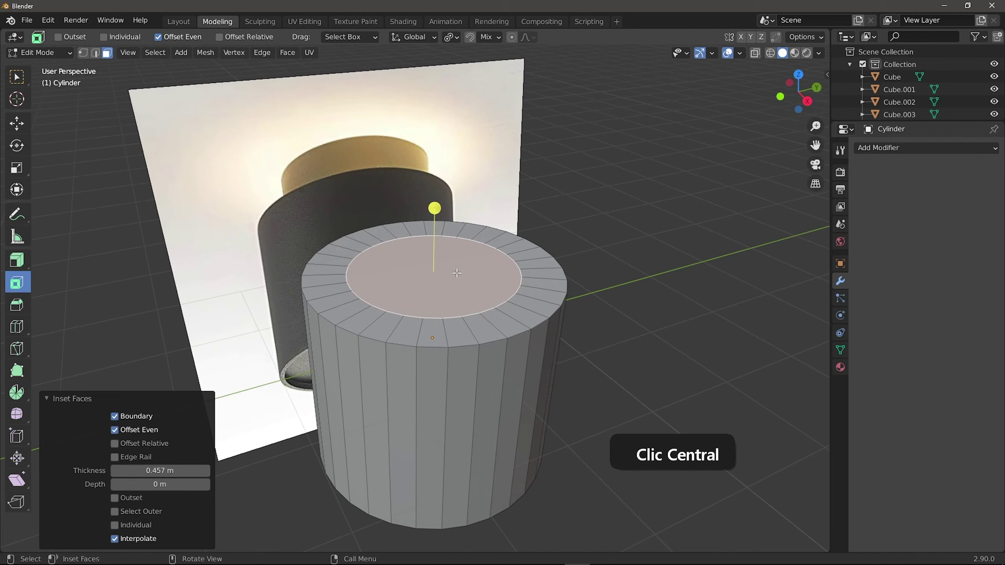
{"action": "key", "text": "e"}
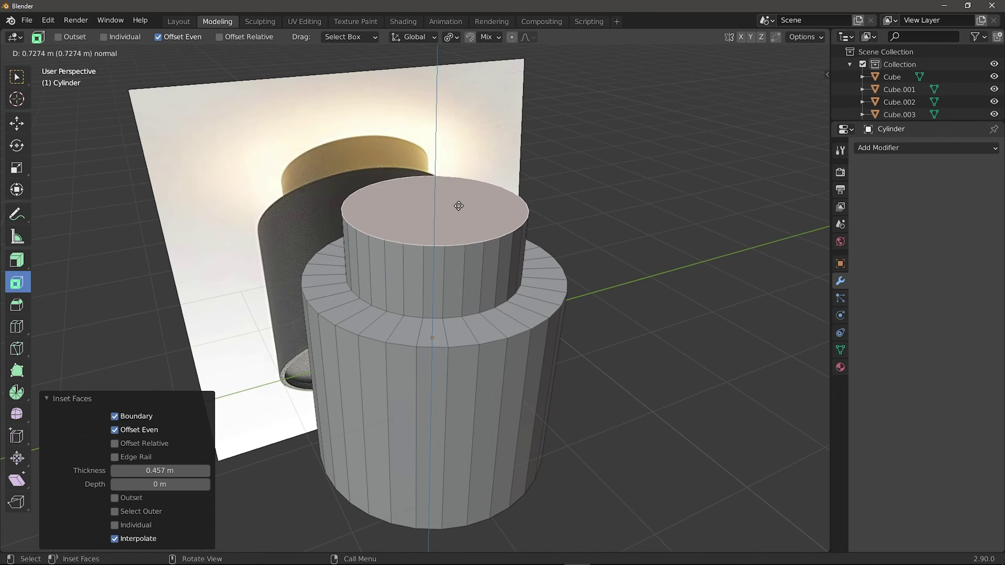
{"action": "left_click", "coordinate": [458, 204]}
Step: Inset the cylinder's bottom face by about 0.095 m and extrude it inward about 0.13 m to recess the lamp's underside
{"action": "middle_click_drag", "start_coordinate": [496, 306], "coordinate": [477, 326]}
{"action": "left_click_drag", "start_coordinate": [432, 401], "coordinate": [484, 387]}
{"action": "middle_click_drag", "start_coordinate": [484, 386], "coordinate": [499, 366]}
{"action": "middle_click_drag", "start_coordinate": [500, 366], "coordinate": [547, 297], "text": "shift"}
{"action": "scroll", "coordinate": [540, 239], "scroll_direction": "up", "scroll_amount": 3, "text": "shift"}
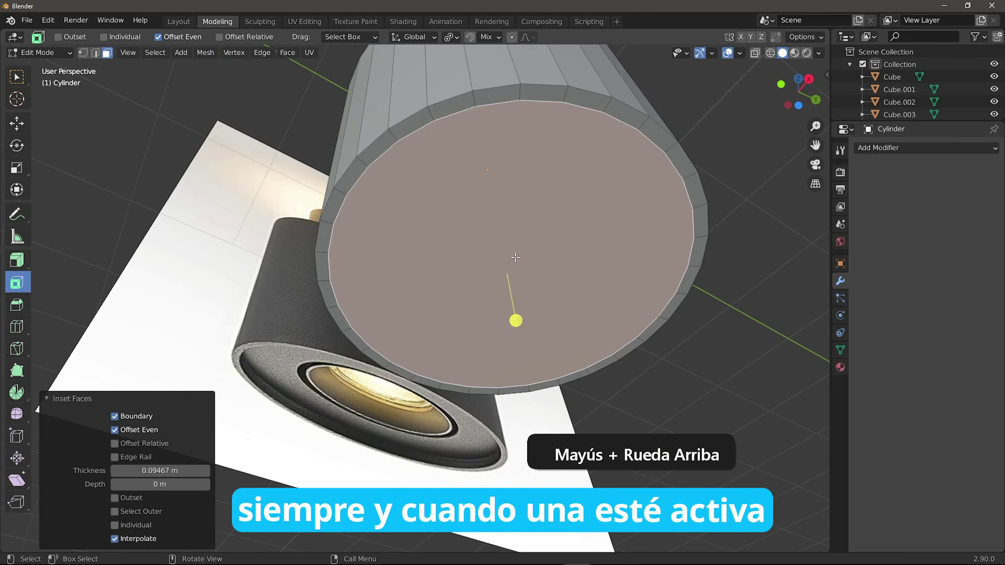
{"action": "key", "text": "e"}
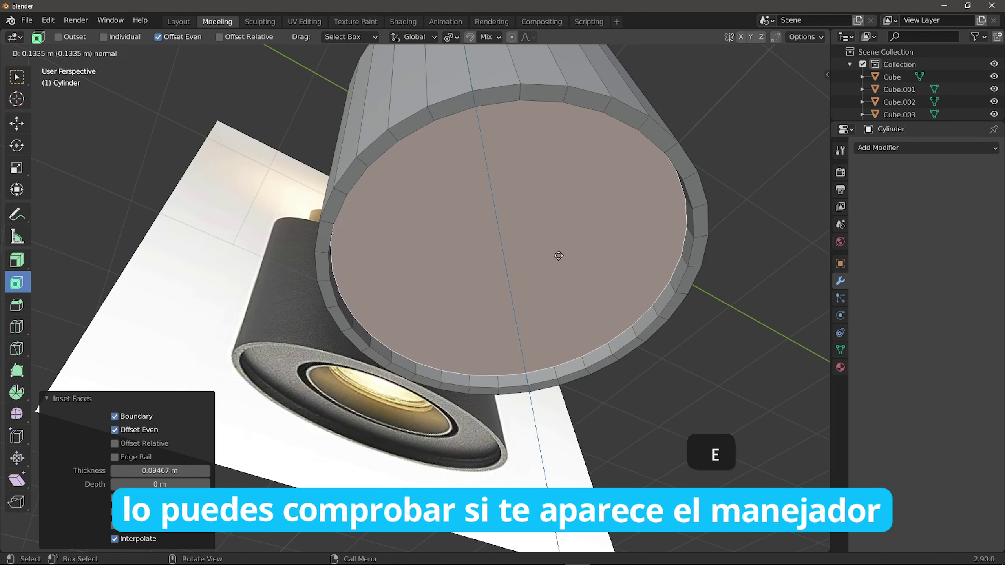
{"action": "left_click", "coordinate": [559, 257]}
Step: Inset the recessed bottom face by about 0.326 m and extrude it inward about 0.123 m for the bulb opening
{"action": "left_click_drag", "start_coordinate": [525, 300], "coordinate": [507, 269]}
{"action": "key", "text": "e"}
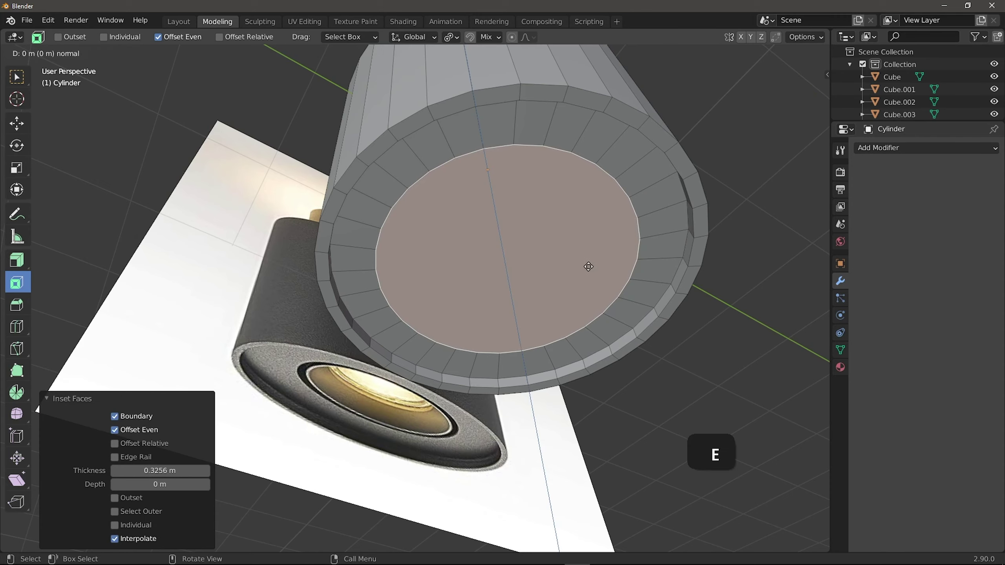
{"action": "left_click", "coordinate": [512, 296]}
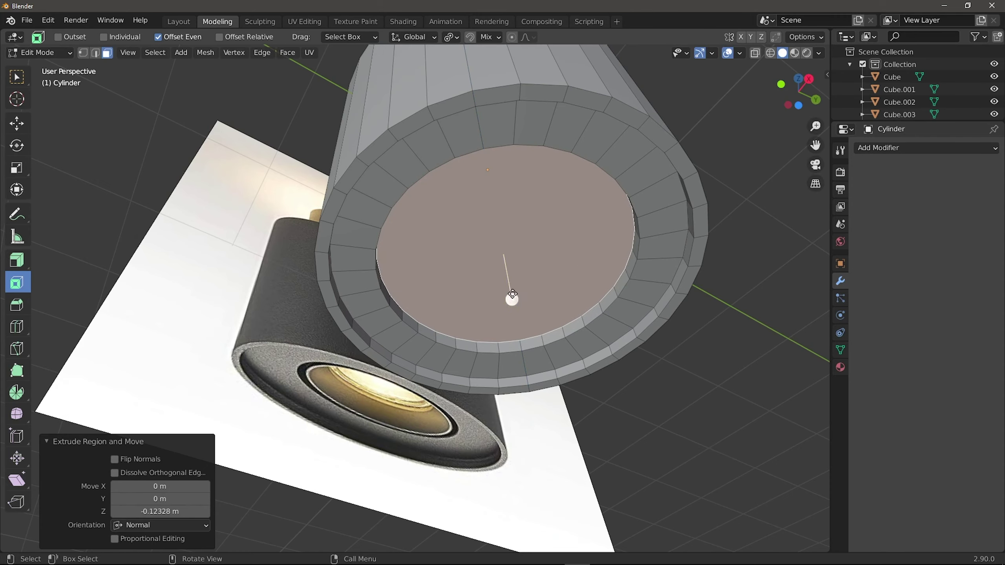
Step: Inset the innermost bottom face by about 0.174 m, raise it along Z into the lamp body, and return to Object Mode
{"action": "key", "text": "i"}
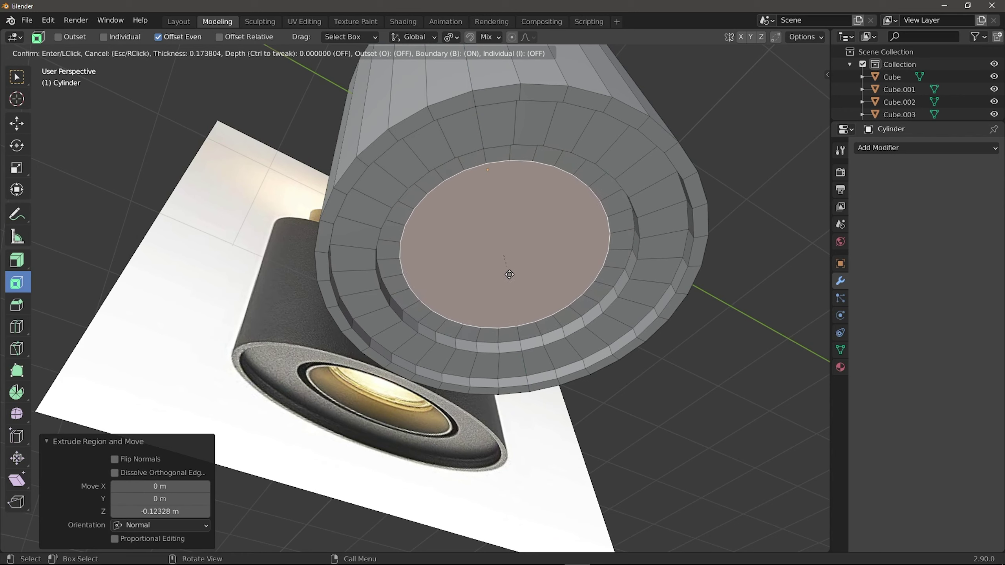
{"action": "left_click", "coordinate": [509, 275]}
{"action": "key", "text": "space"}
{"action": "left_click", "coordinate": [462, 190]}
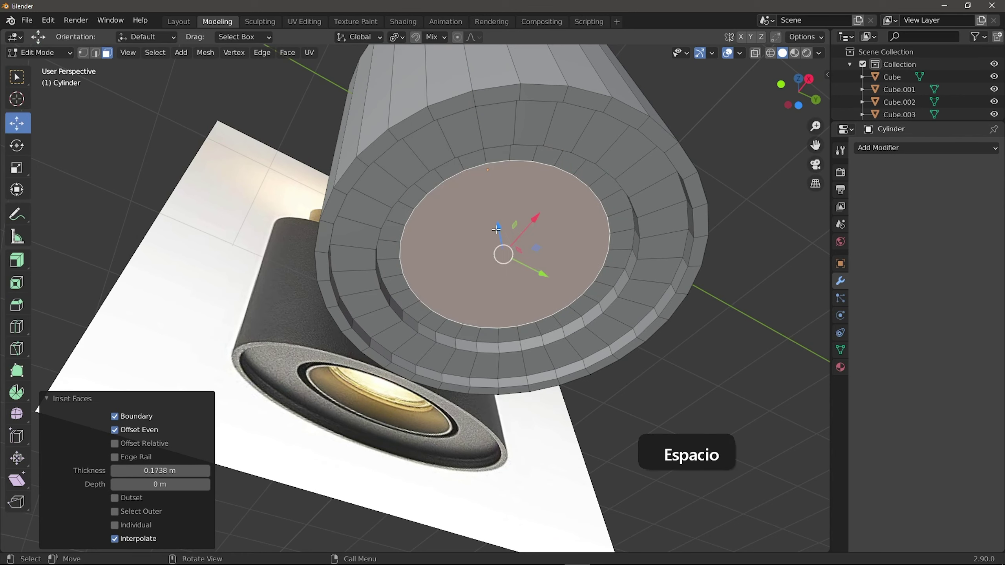
{"action": "left_click_drag", "start_coordinate": [494, 227], "coordinate": [494, 207]}
{"action": "scroll", "coordinate": [495, 207], "scroll_direction": "down", "scroll_amount": 4}
{"action": "middle_click_drag", "start_coordinate": [495, 208], "coordinate": [491, 305]}
{"action": "key", "text": "Tab"}
{"action": "scroll", "coordinate": [480, 255], "scroll_direction": "up", "scroll_amount": 2}
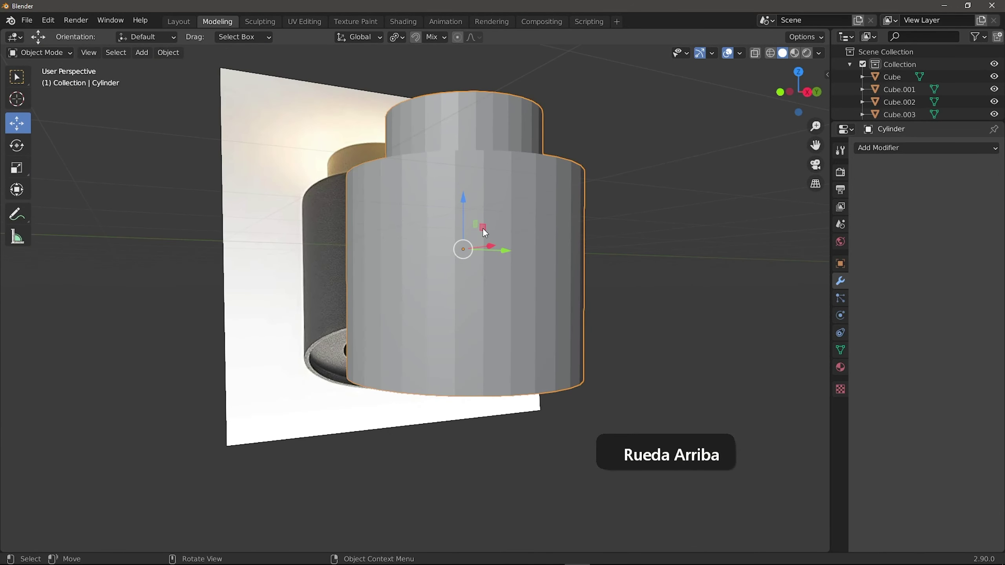
Step: Apply Shade Smooth to the lamp and enable Auto Smooth at 30° in its normals settings
{"action": "right_click", "coordinate": [524, 278]}
{"action": "left_click", "coordinate": [511, 283]}
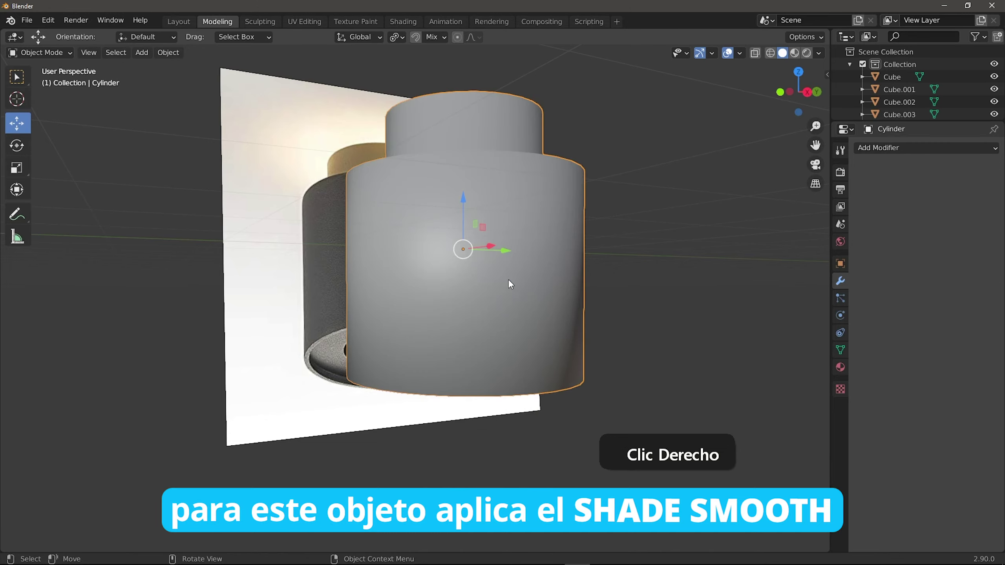
{"action": "middle_click_drag", "start_coordinate": [509, 283], "coordinate": [457, 263], "text": "shift"}
{"action": "left_click", "coordinate": [839, 349]}
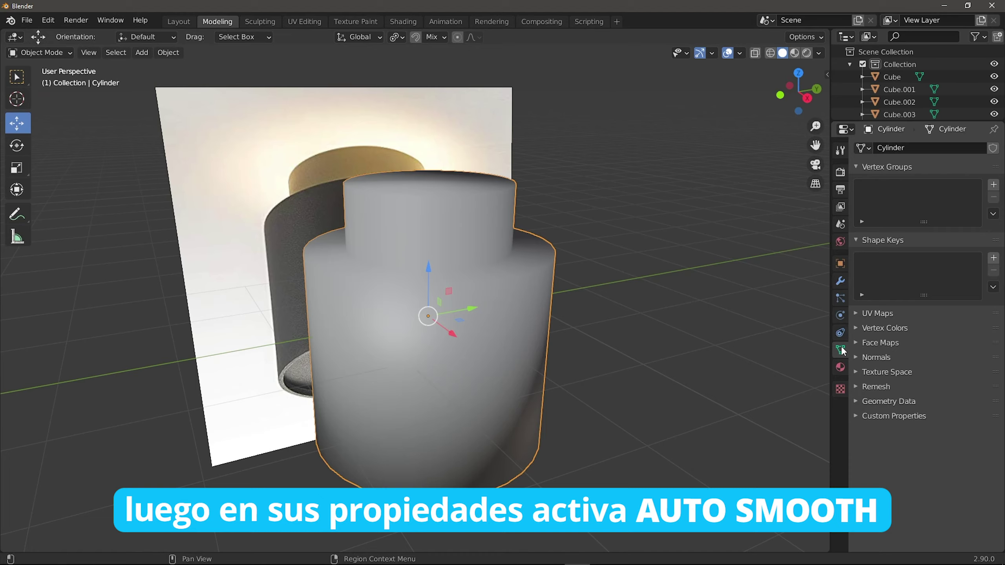
{"action": "left_click", "coordinate": [884, 357]}
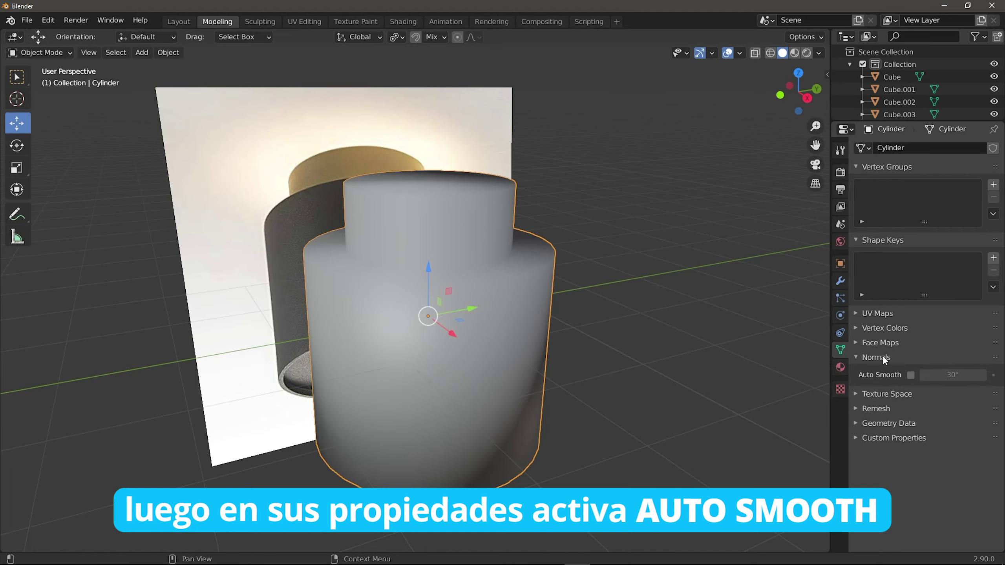
{"action": "left_click", "coordinate": [911, 375]}
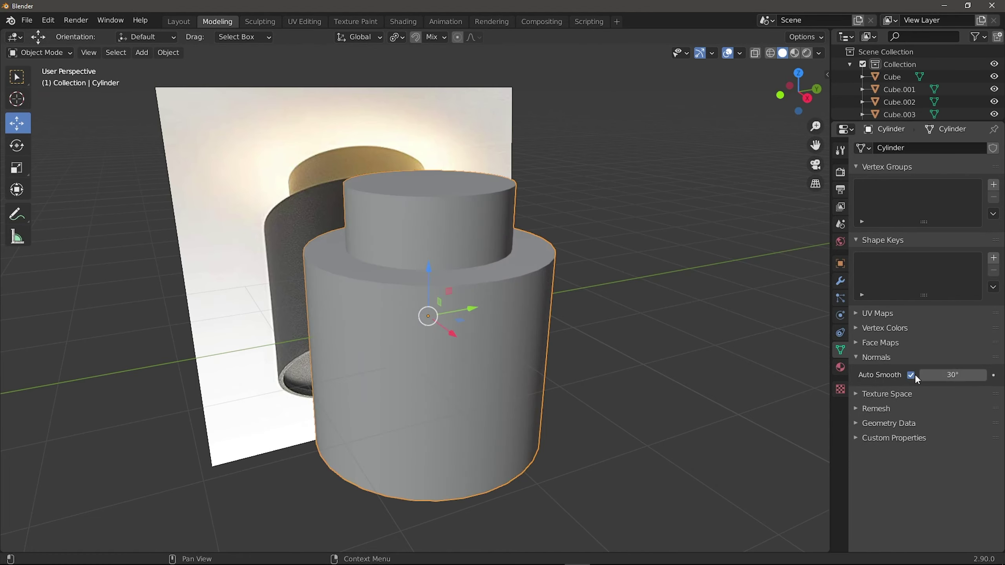
Step: Scale the lamp down by 0.301, move it between the two picture frames, and scale it again by 0.775
{"action": "mouse_move", "coordinate": [637, 360]}
{"action": "middle_mouse_down"}
{"action": "mouse_move", "coordinate": [672, 247]}
{"action": "mouse_move", "coordinate": [685, 247]}
{"action": "mouse_move", "coordinate": [618, 268]}
{"action": "mouse_move", "coordinate": [630, 336]}
{"action": "mouse_move", "coordinate": [580, 372]}
{"action": "middle_mouse_up"}
{"action": "scroll", "coordinate": [580, 372], "scroll_direction": "down", "scroll_amount": 2}
{"action": "scroll", "coordinate": [579, 371], "scroll_direction": "down", "scroll_amount": 8}
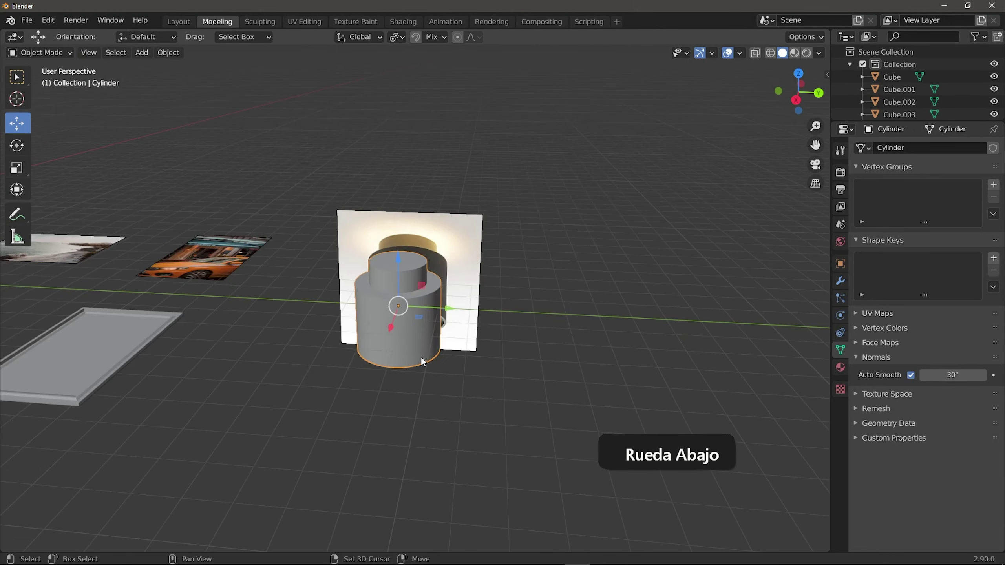
{"action": "key", "text": "s"}
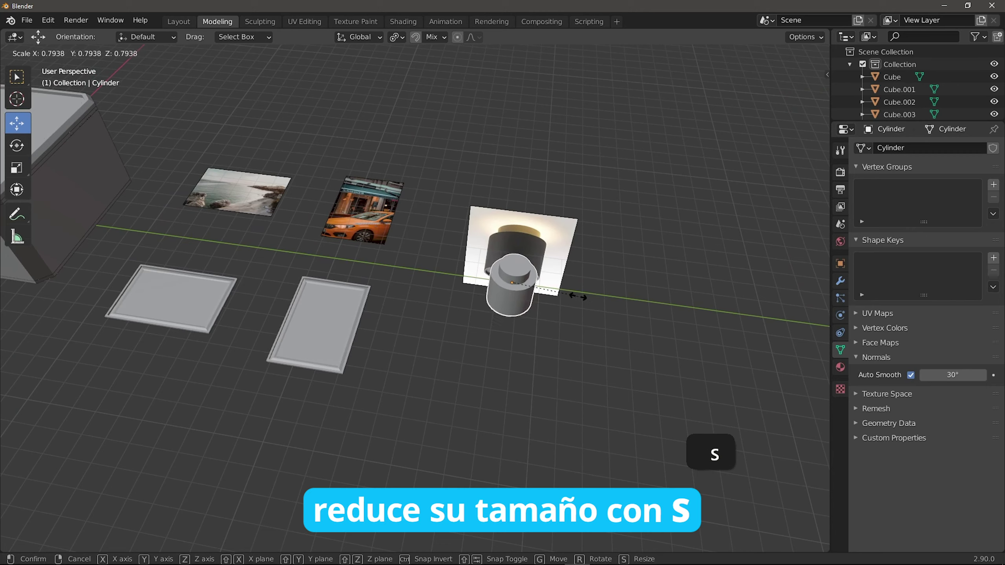
{"action": "left_click", "coordinate": [534, 289]}
{"action": "key", "text": "g"}
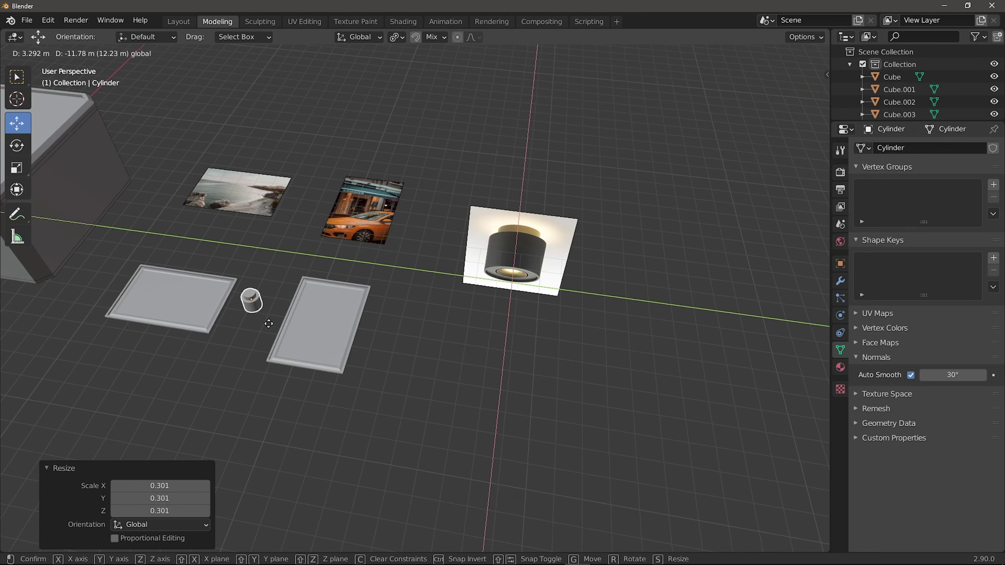
{"action": "left_click", "coordinate": [271, 327]}
{"action": "key", "text": "s"}
{"action": "left_click", "coordinate": [285, 320]}
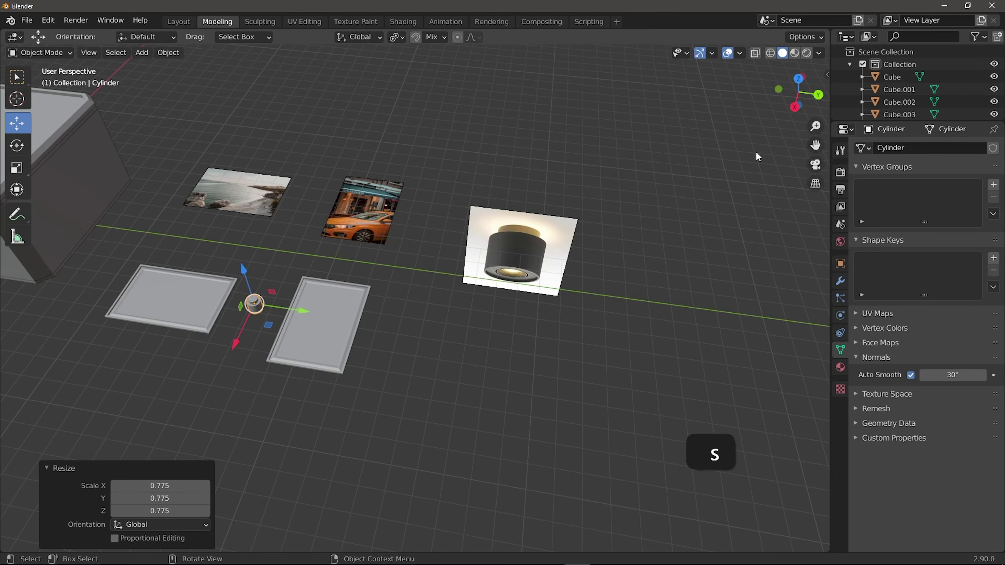
Step: Display the scene in wireframe from the top view and add a 2 m cube at the stage's centre
{"action": "left_click", "coordinate": [797, 78]}
{"action": "scroll", "coordinate": [467, 277], "scroll_direction": "down", "scroll_amount": 2}
{"action": "middle_click_drag", "start_coordinate": [466, 277], "coordinate": [348, 257]}
{"action": "middle_click_drag", "start_coordinate": [329, 266], "coordinate": [580, 444], "text": "shift"}
{"action": "mouse_move", "coordinate": [467, 386]}
{"action": "middle_mouse_down", "text": "shift"}
{"action": "mouse_move", "coordinate": [553, 344]}
{"action": "mouse_move", "coordinate": [507, 332]}
{"action": "middle_mouse_up", "text": "shift"}
{"action": "scroll", "coordinate": [553, 344], "scroll_direction": "up", "scroll_amount": 2}
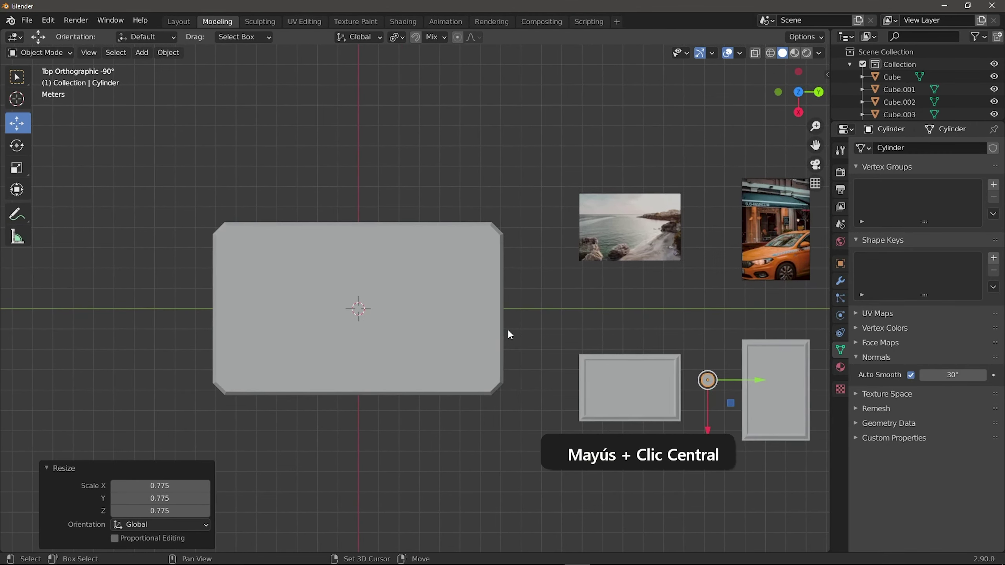
{"action": "left_click", "coordinate": [770, 52]}
{"action": "middle_click_drag", "start_coordinate": [537, 210], "coordinate": [583, 188], "text": "shift"}
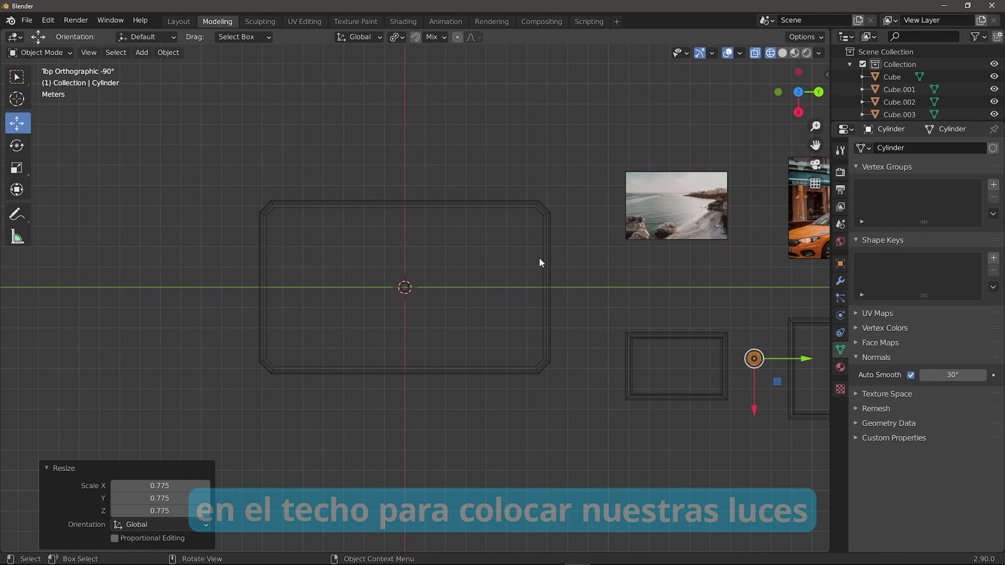
{"action": "left_click", "coordinate": [432, 285]}
{"action": "key", "text": "shift+a"}
{"action": "mouse_move", "coordinate": [427, 286]}
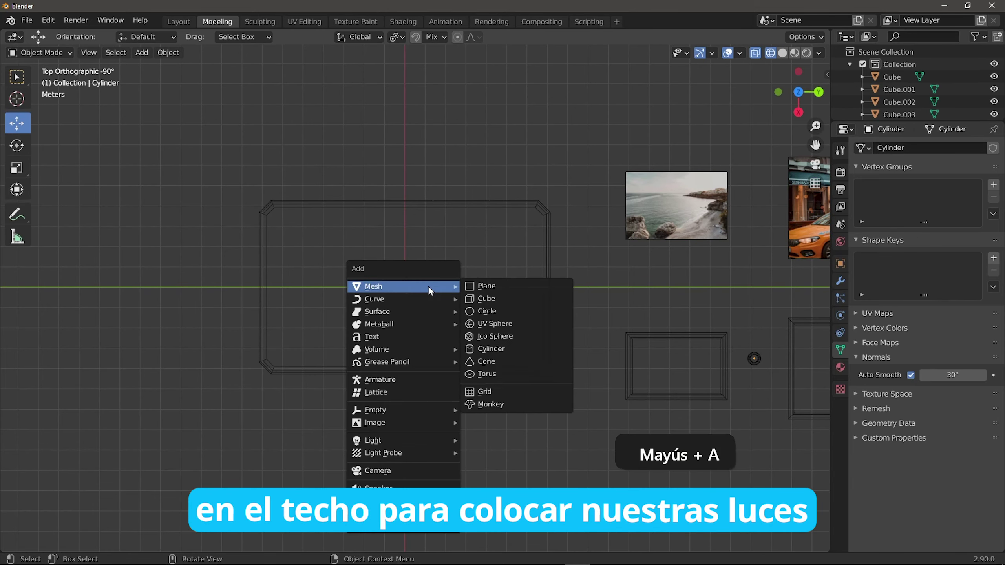
{"action": "left_click", "coordinate": [511, 298]}
Step: In Edit Mode, scale the cube into a narrow bar spanning most of the room's length along Y, adjusting its X width by 1.346
{"action": "scroll", "coordinate": [407, 293], "scroll_direction": "up", "scroll_amount": 3}
{"action": "scroll", "coordinate": [420, 322], "scroll_direction": "up", "scroll_amount": 1, "text": "shift"}
{"action": "key", "text": "space"}
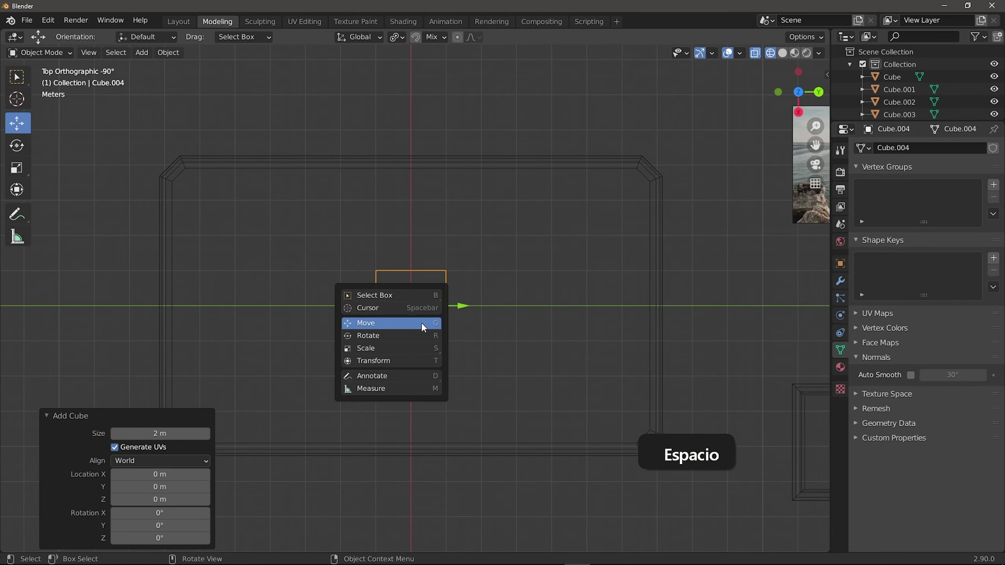
{"action": "left_click", "coordinate": [413, 346]}
{"action": "key", "text": "Tab"}
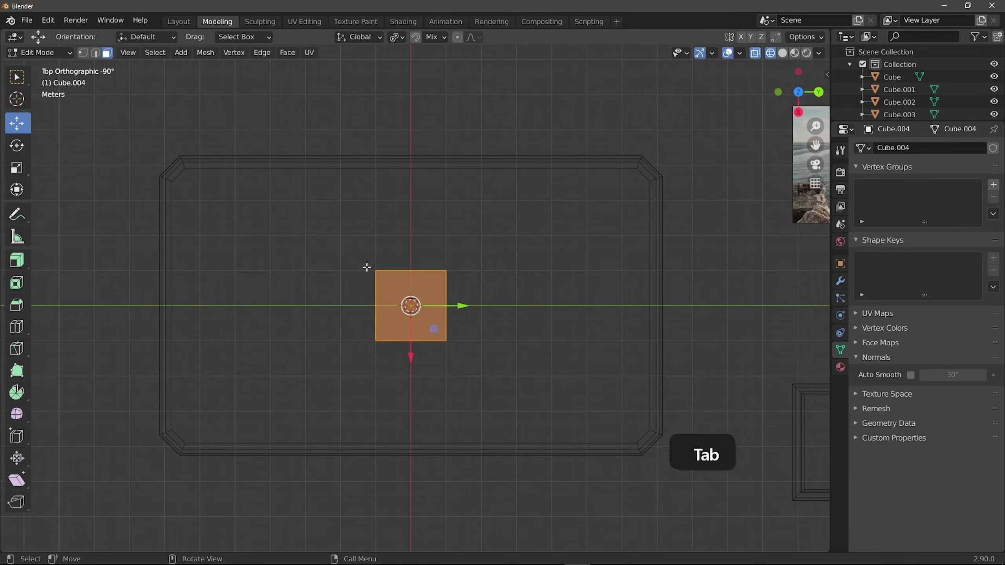
{"action": "key", "text": "space"}
{"action": "left_click", "coordinate": [315, 295]}
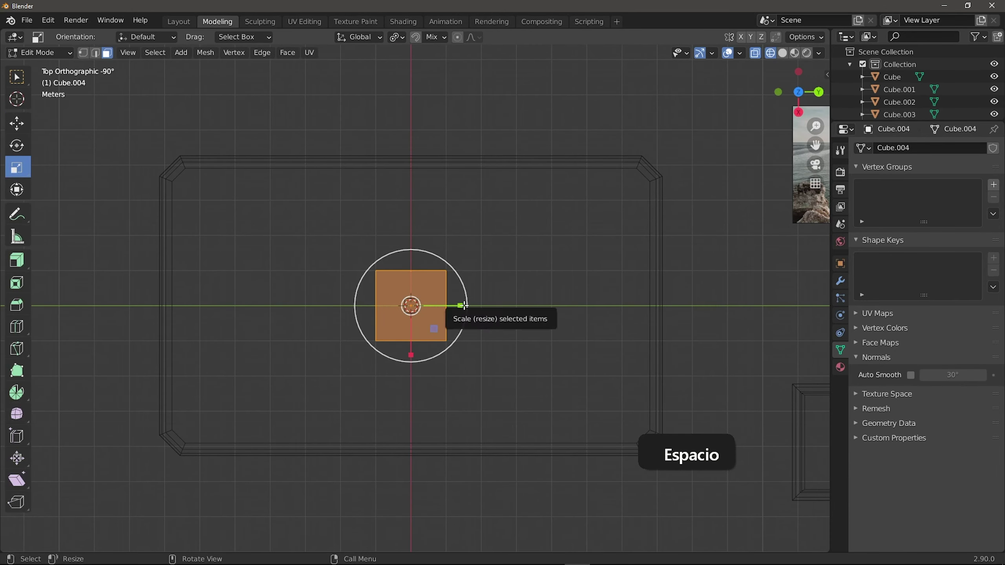
{"action": "left_click_drag", "start_coordinate": [460, 309], "coordinate": [726, 310]}
{"action": "left_click_drag", "start_coordinate": [410, 357], "coordinate": [409, 390]}
Step: Flatten the bar along Z by about 0.21 and return to Object Mode
{"action": "scroll", "coordinate": [515, 349], "scroll_direction": "down", "scroll_amount": 3}
{"action": "scroll", "coordinate": [393, 343], "scroll_direction": "up", "scroll_amount": 3}
{"action": "middle_click_drag", "start_coordinate": [404, 387], "coordinate": [445, 255]}
{"action": "left_click_drag", "start_coordinate": [445, 255], "coordinate": [452, 423]}
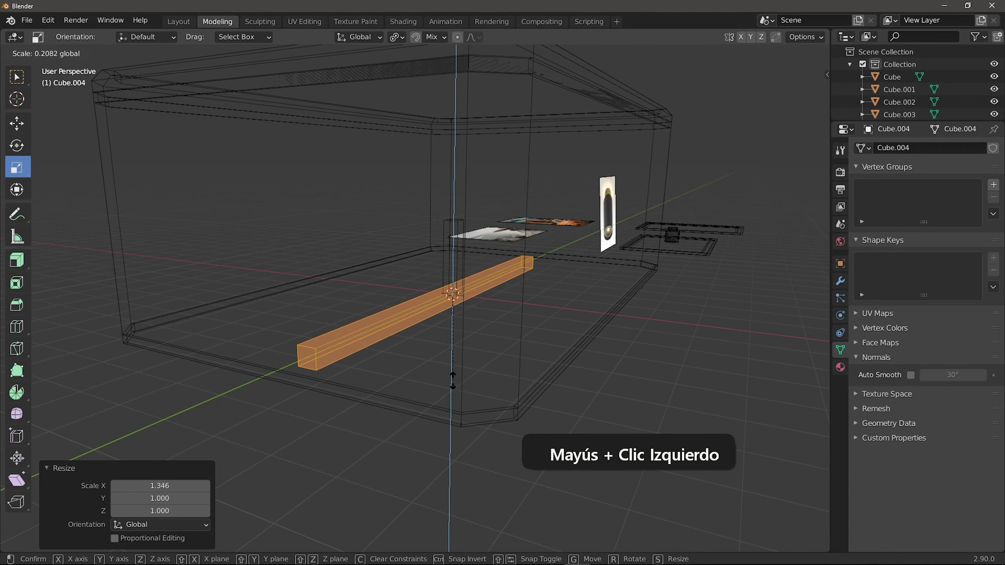
{"action": "key", "text": "Tab"}
Step: Move the bar in the front view up to the ceiling near the negative X wall, fine-tuning its X position by about 0.06 m
{"action": "left_click", "coordinate": [788, 96]}
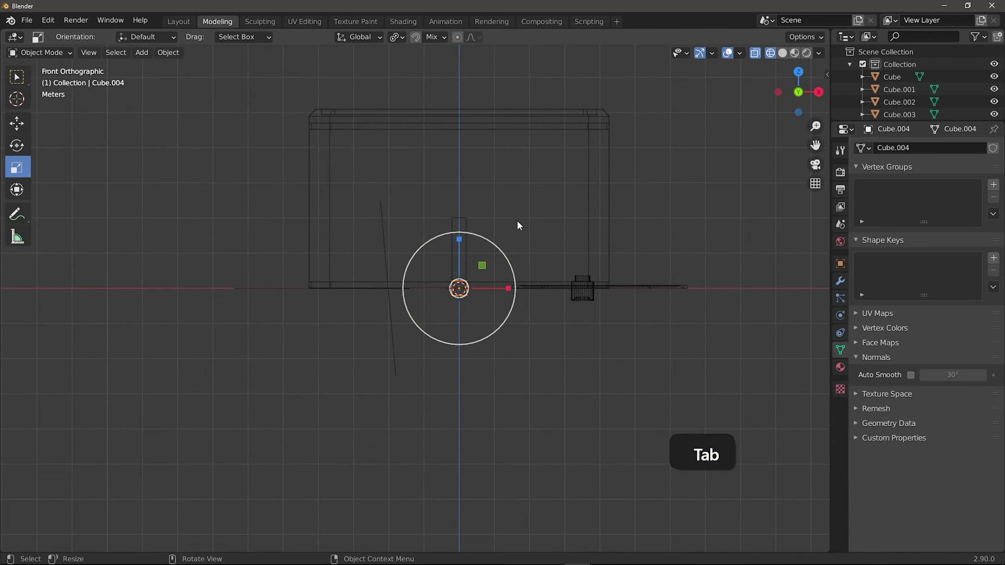
{"action": "middle_click_drag", "start_coordinate": [516, 220], "coordinate": [434, 335], "text": "shift"}
{"action": "key", "text": "space"}
{"action": "left_click", "coordinate": [411, 311]}
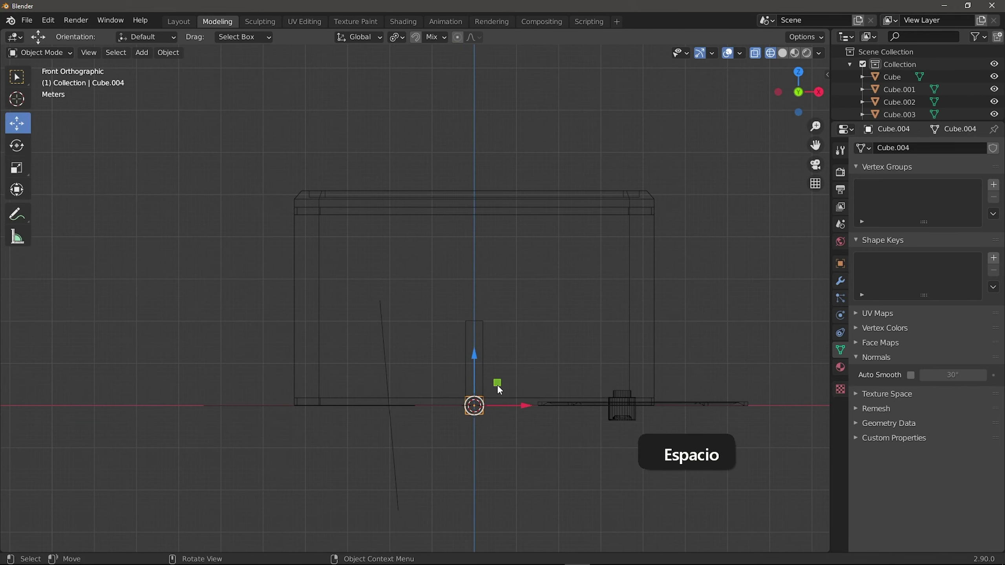
{"action": "left_click_drag", "start_coordinate": [497, 382], "coordinate": [443, 305]}
{"action": "left_click_drag", "start_coordinate": [390, 202], "coordinate": [341, 136]}
{"action": "scroll", "coordinate": [343, 226], "scroll_direction": "up", "scroll_amount": 3}
{"action": "scroll", "coordinate": [342, 195], "scroll_direction": "down", "scroll_amount": 4}
{"action": "middle_click_drag", "start_coordinate": [342, 195], "coordinate": [409, 227]}
{"action": "left_click_drag", "start_coordinate": [414, 234], "coordinate": [417, 239]}
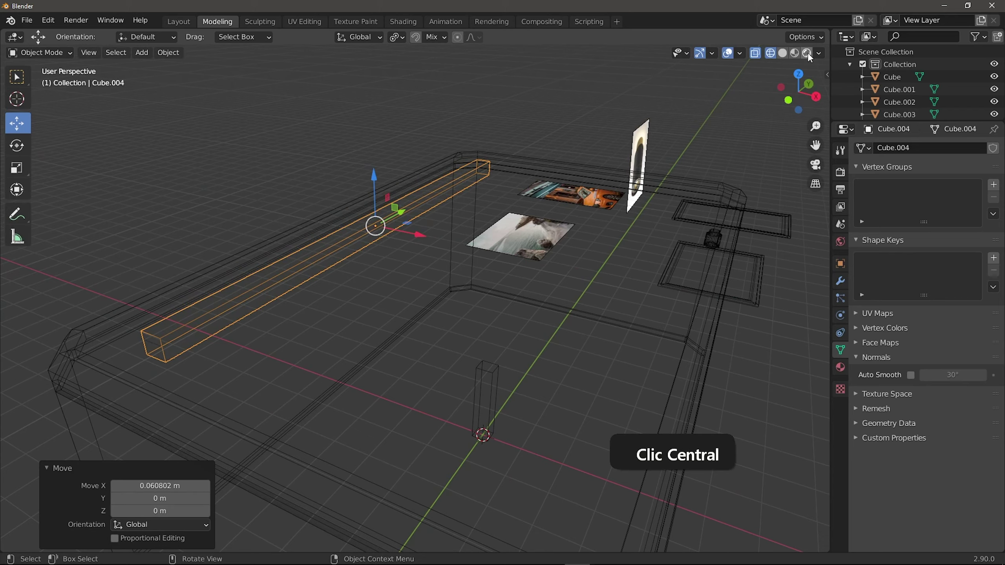
Step: Inspect the bar's fit against the ceiling from inside and outside the room in Material Preview shading
{"action": "left_click", "coordinate": [792, 54]}
{"action": "middle_click_drag", "start_coordinate": [530, 250], "coordinate": [344, 223]}
{"action": "scroll", "coordinate": [499, 237], "scroll_direction": "up", "scroll_amount": 4}
{"action": "scroll", "coordinate": [529, 272], "scroll_direction": "up", "scroll_amount": 5}
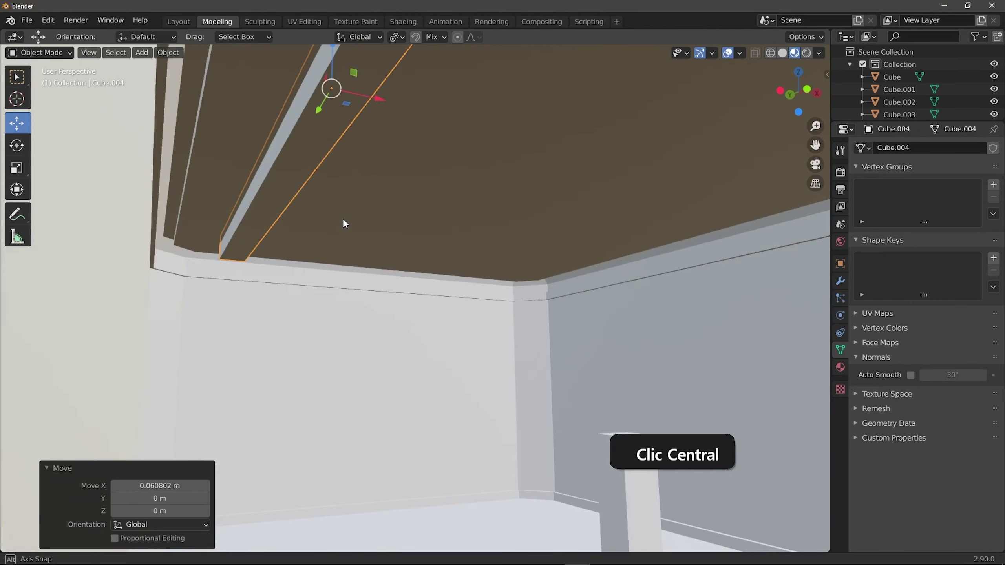
{"action": "middle_click_drag", "start_coordinate": [231, 215], "coordinate": [257, 236]}
{"action": "scroll", "coordinate": [373, 244], "scroll_direction": "down", "scroll_amount": 8}
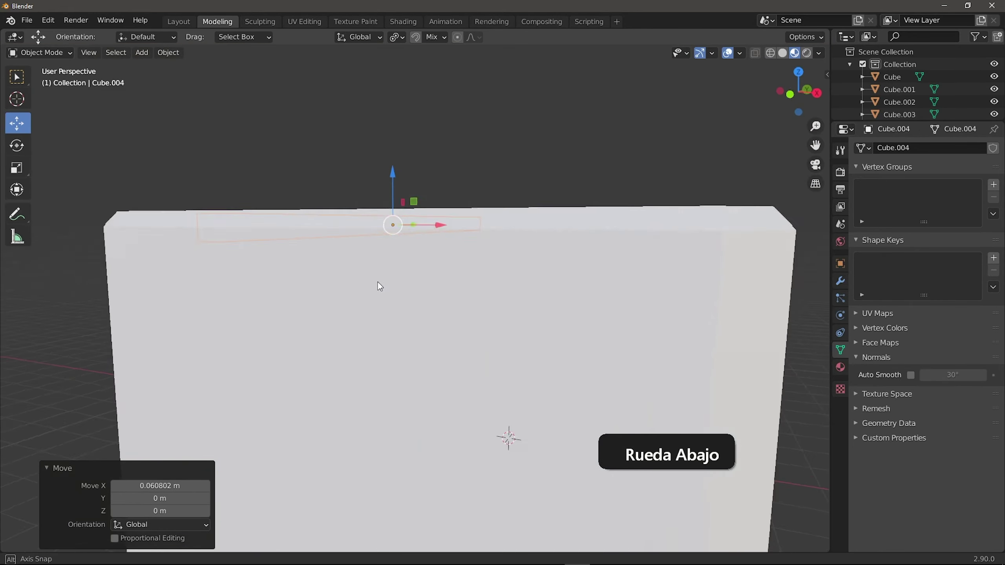
{"action": "middle_click_drag", "start_coordinate": [378, 282], "coordinate": [602, 231]}
Step: From the top wireframe view, narrow the bar's mesh along X by about 0.67 in Edit Mode and return to Object Mode
{"action": "left_click", "coordinate": [799, 78]}
{"action": "left_click", "coordinate": [770, 53]}
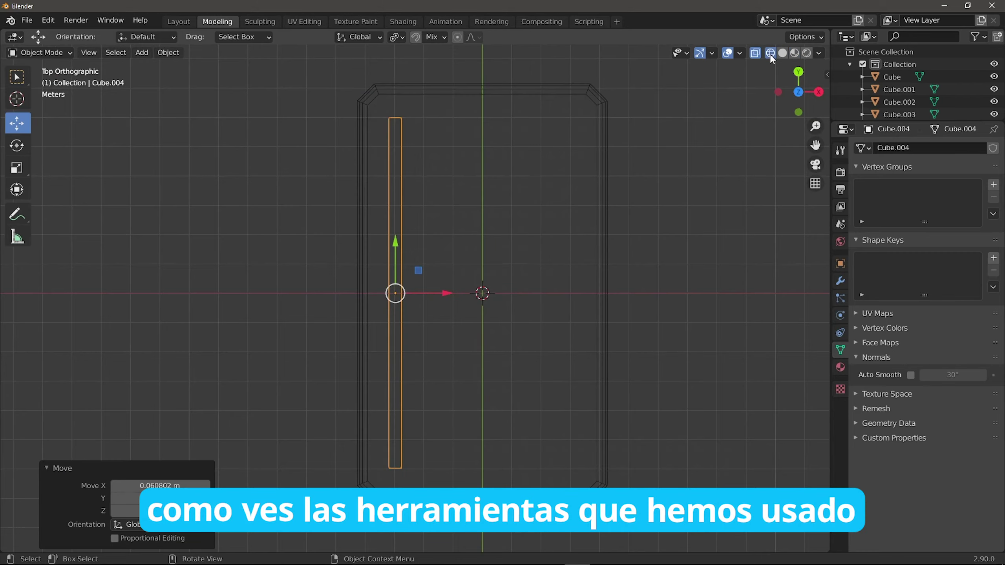
{"action": "middle_click_drag", "start_coordinate": [443, 282], "coordinate": [407, 262], "text": "shift"}
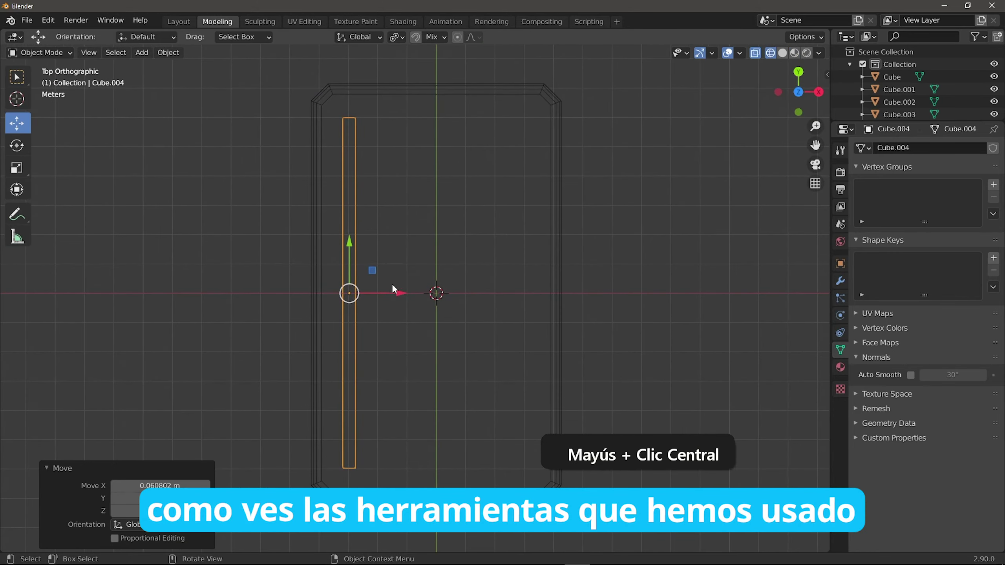
{"action": "key", "text": "Tab"}
{"action": "key", "text": "s"}
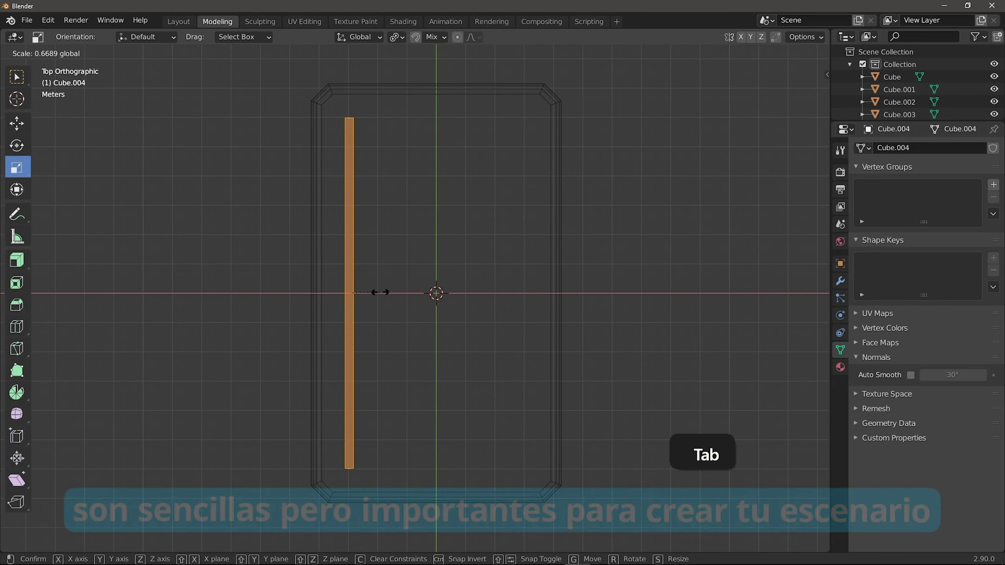
{"action": "left_click", "coordinate": [382, 292]}
{"action": "key", "text": "Tab"}
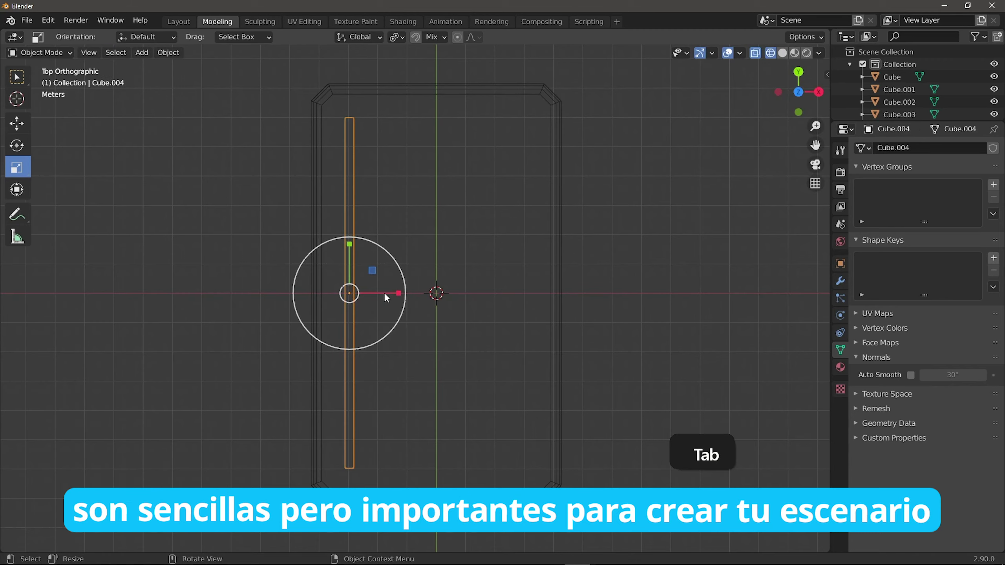
Step: Move the narrowed ceiling bar about 0.143 m along X, away from the wall
{"action": "key", "text": "space"}
{"action": "left_click", "coordinate": [351, 266]}
{"action": "left_click_drag", "start_coordinate": [390, 292], "coordinate": [409, 297]}
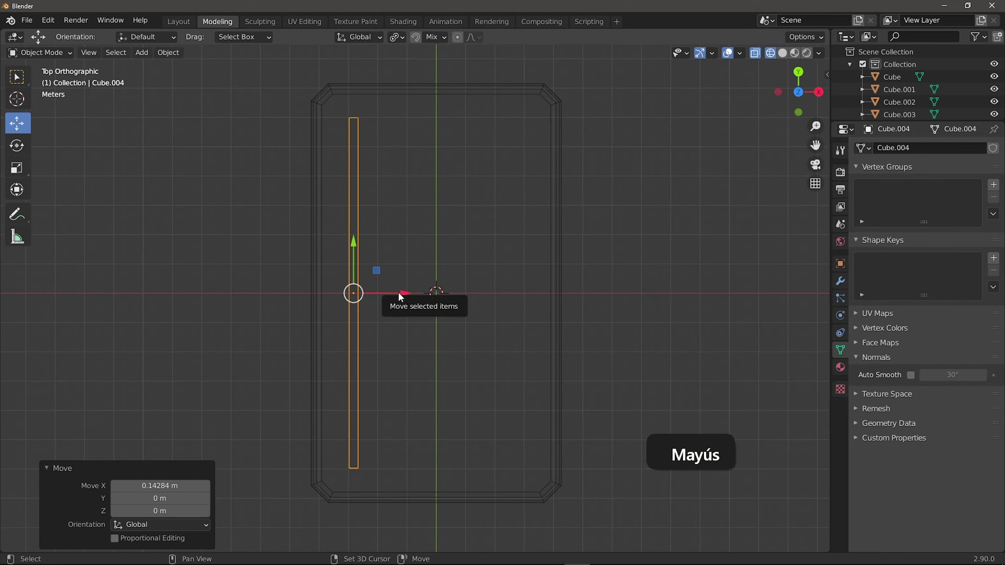
Step: Duplicate the ceiling bar, move the copy about 5.64 m along X to the opposite side, and select both bars
{"action": "key", "text": "shift+d"}
{"action": "right_click", "coordinate": [427, 293]}
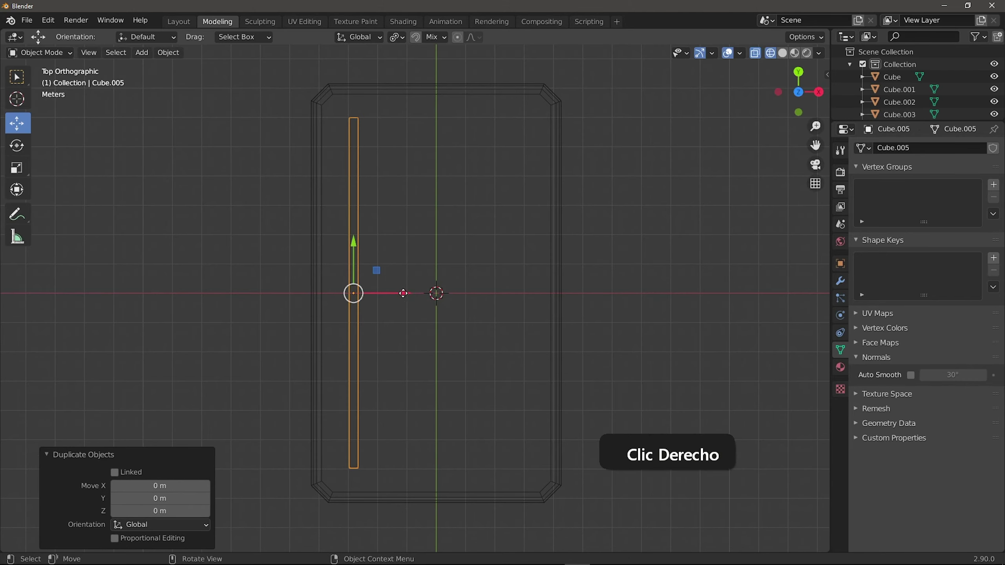
{"action": "key", "text": "g"}
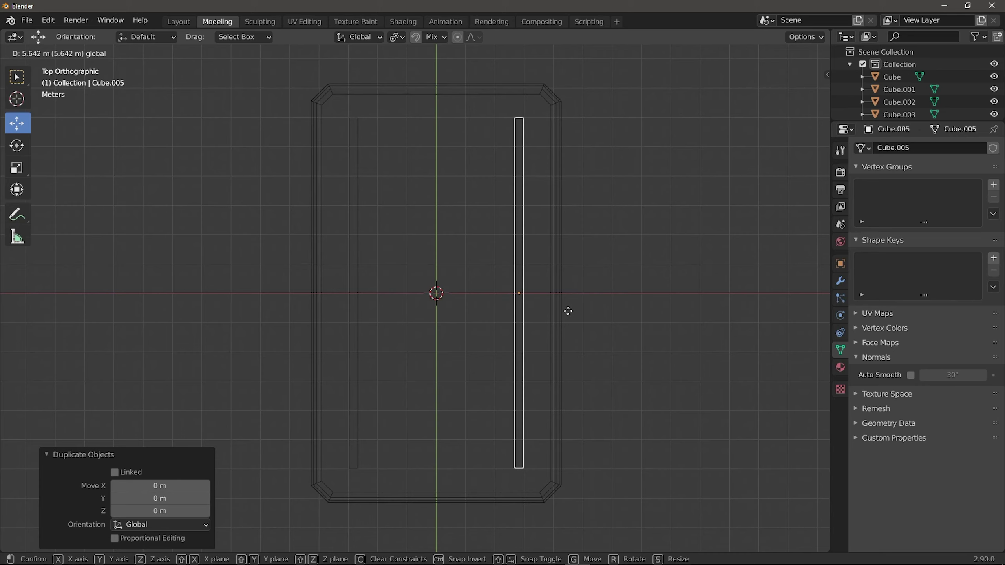
{"action": "left_click", "coordinate": [567, 311]}
{"action": "left_click", "coordinate": [356, 284], "text": "shift"}
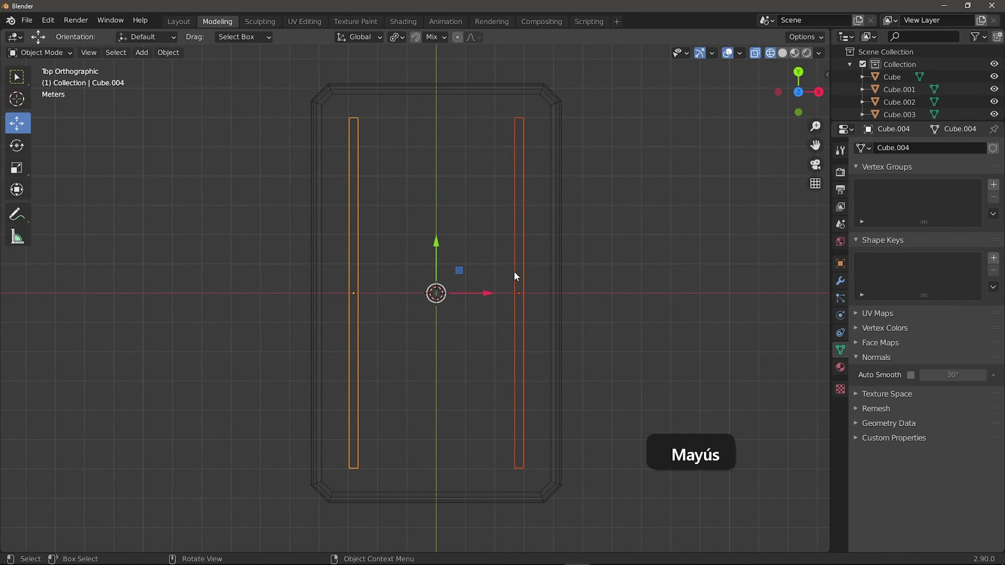
Step: Join the two selected ceiling bars into a single object
{"action": "right_click", "coordinate": [430, 277]}
{"action": "left_click", "coordinate": [367, 321]}
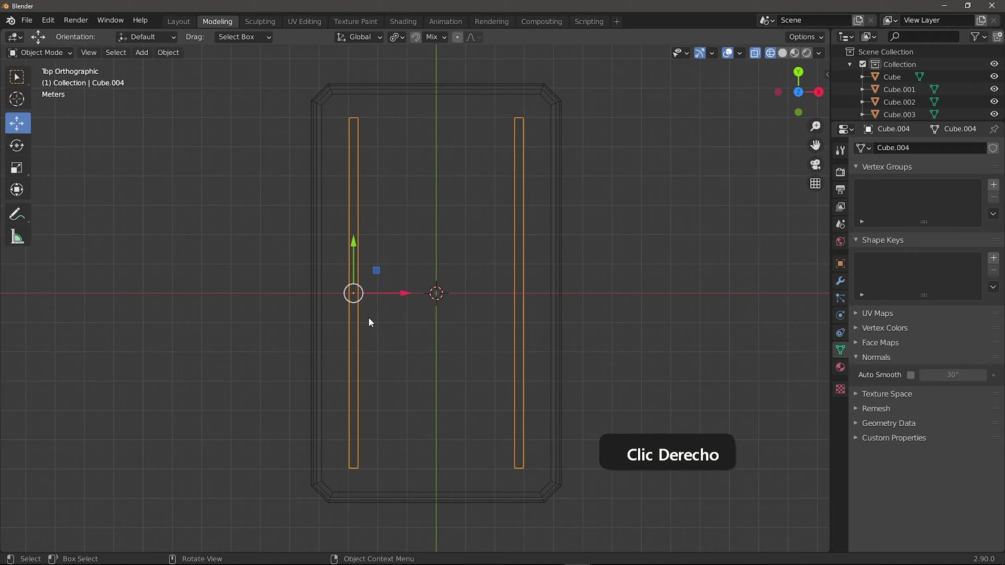
Step: Select the upper wall trim and the floor trim, and join them into a single object
{"action": "middle_click_drag", "start_coordinate": [368, 317], "coordinate": [386, 306]}
{"action": "left_click", "coordinate": [390, 304]}
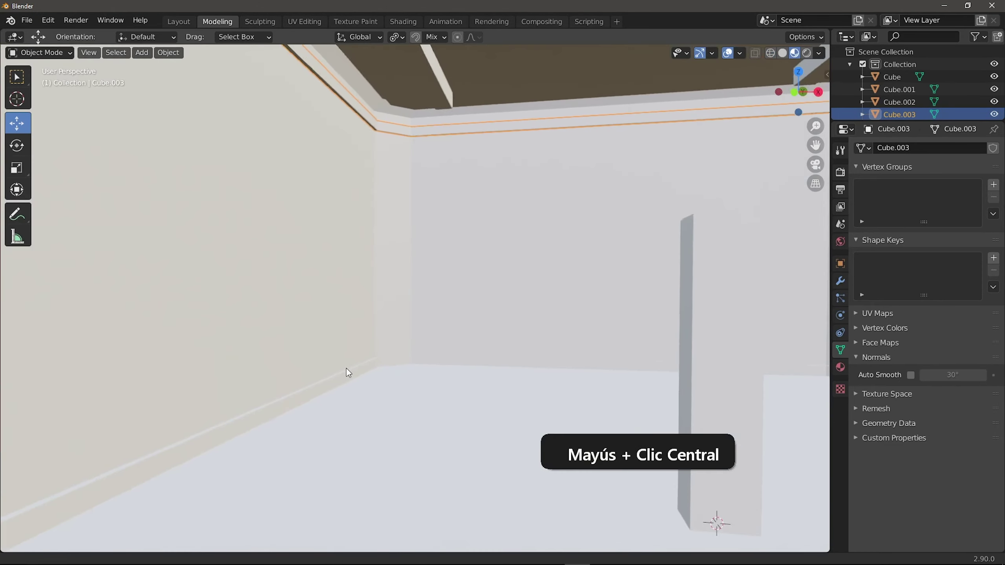
{"action": "middle_click_drag", "start_coordinate": [346, 369], "coordinate": [344, 391], "text": "shift"}
{"action": "left_click", "coordinate": [357, 386], "text": "shift"}
{"action": "scroll", "coordinate": [328, 368], "scroll_direction": "down", "scroll_amount": 8}
{"action": "scroll", "coordinate": [344, 391], "scroll_direction": "down", "scroll_amount": 1}
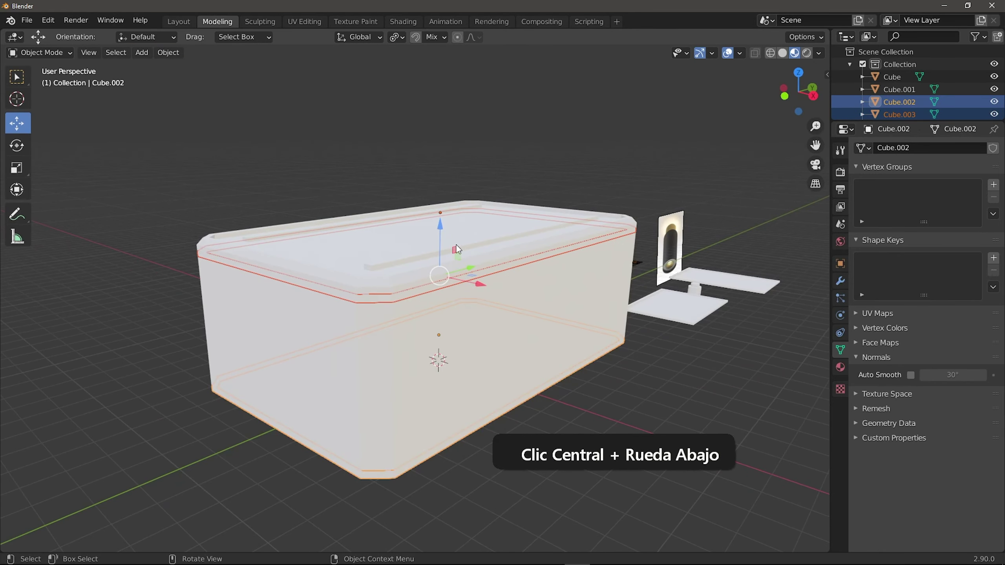
{"action": "left_click_drag", "start_coordinate": [440, 234], "coordinate": [418, 211]}
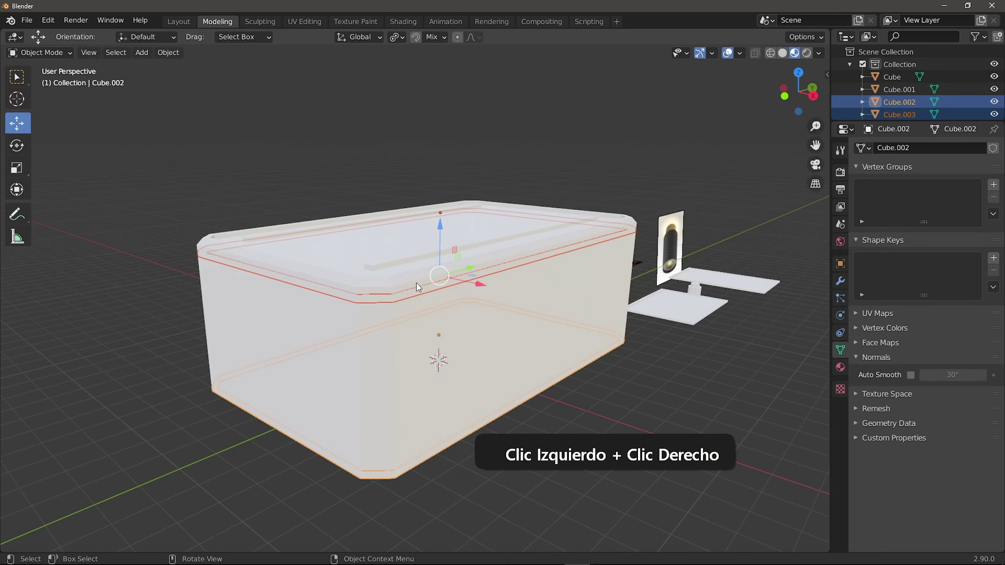
{"action": "right_click", "coordinate": [388, 284]}
{"action": "left_click", "coordinate": [386, 286]}
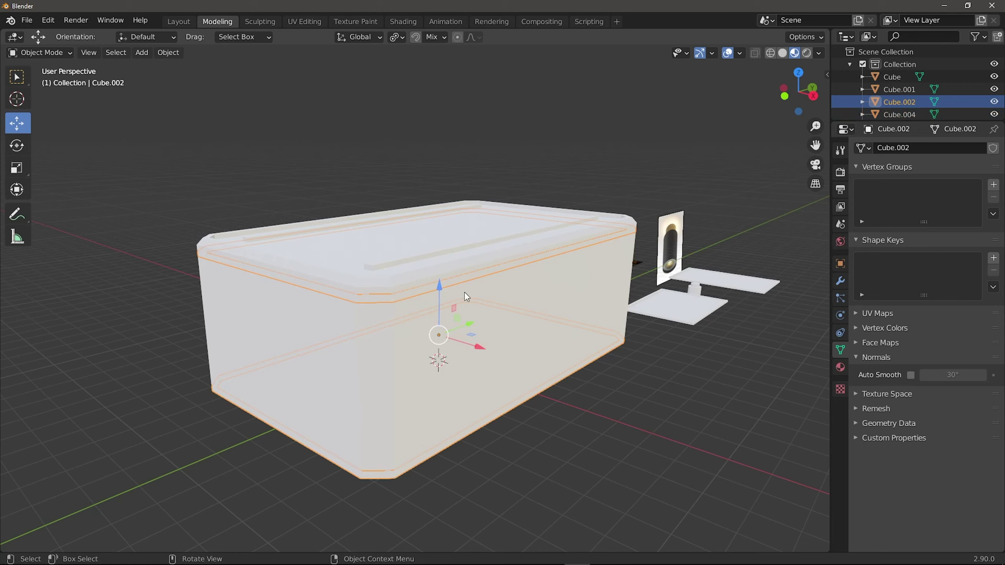
Step: Select the main room object and switch the viewport to Solid shading
{"action": "left_click", "coordinate": [442, 265]}
{"action": "middle_click_drag", "start_coordinate": [423, 281], "coordinate": [702, 134]}
{"action": "left_click", "coordinate": [783, 54]}
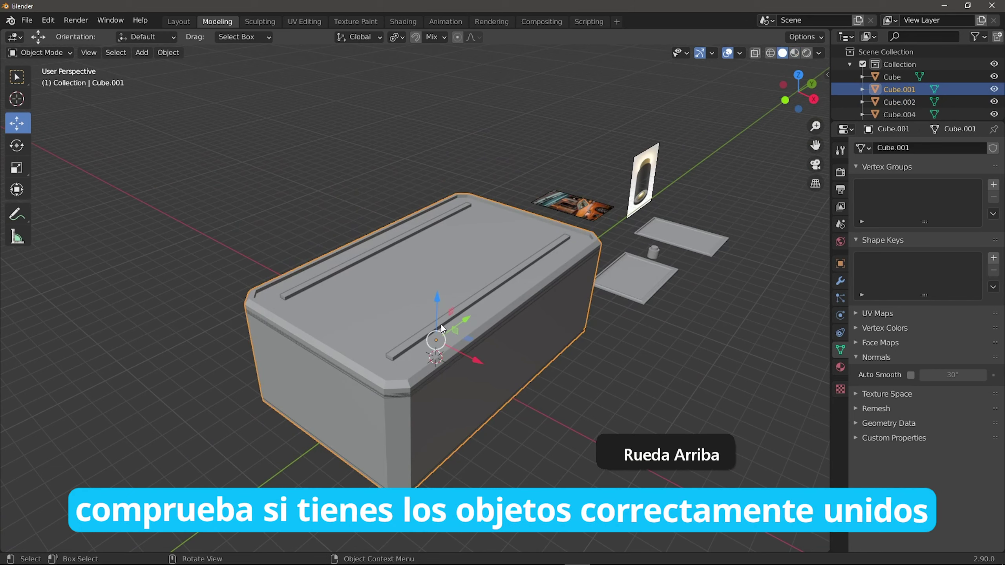
Step: Check how the objects are joined by trial-moving the ceiling bars vertically and the room along X, cancelling each move
{"action": "left_click", "coordinate": [419, 331]}
{"action": "left_click_drag", "start_coordinate": [388, 200], "coordinate": [389, 159]}
{"action": "right_click", "coordinate": [390, 159]}
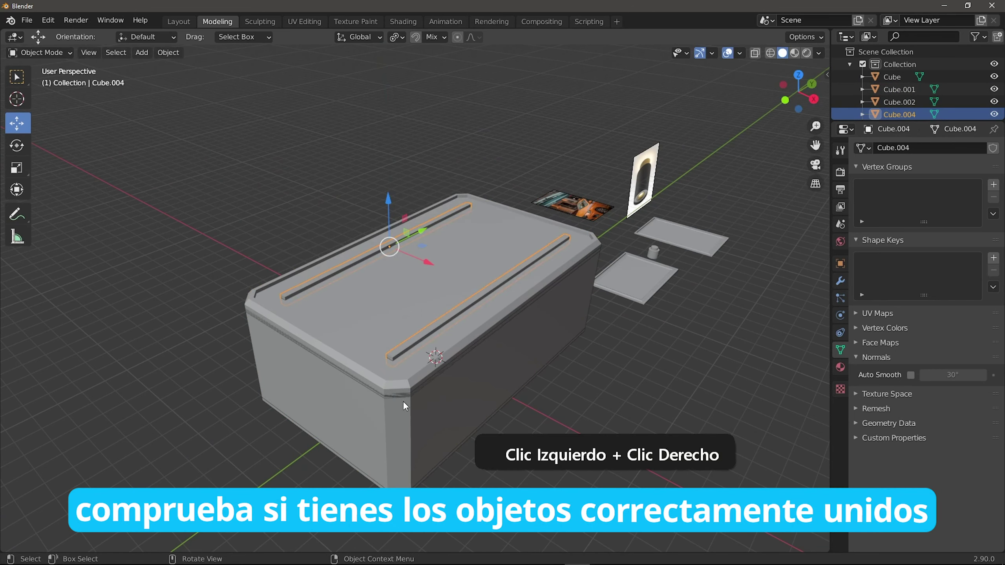
{"action": "left_click", "coordinate": [404, 406]}
{"action": "left_click_drag", "start_coordinate": [431, 337], "coordinate": [557, 396]}
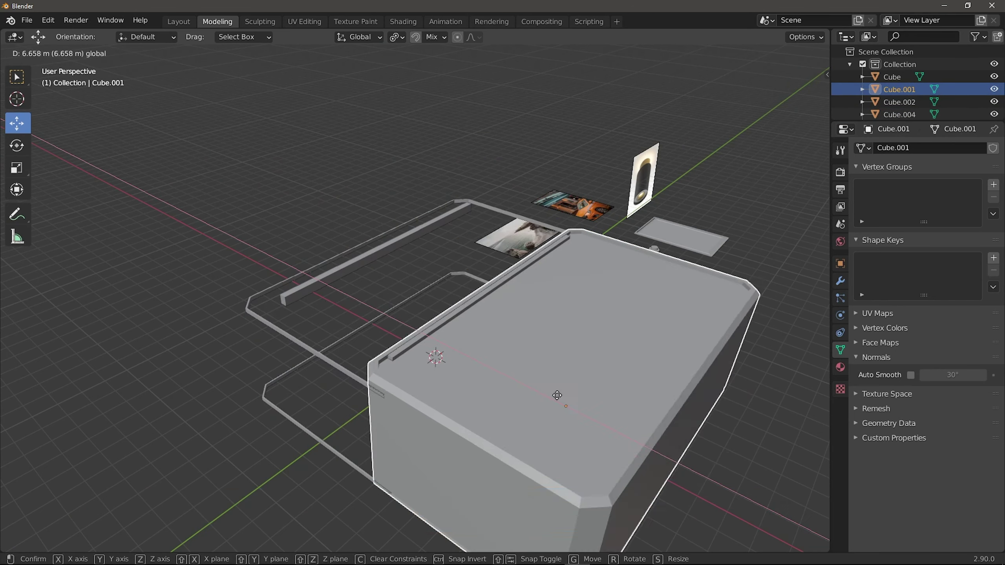
{"action": "right_click", "coordinate": [557, 395]}
{"action": "middle_click_drag", "start_coordinate": [597, 432], "coordinate": [529, 373]}
{"action": "scroll", "coordinate": [467, 367], "scroll_direction": "up", "scroll_amount": 3}
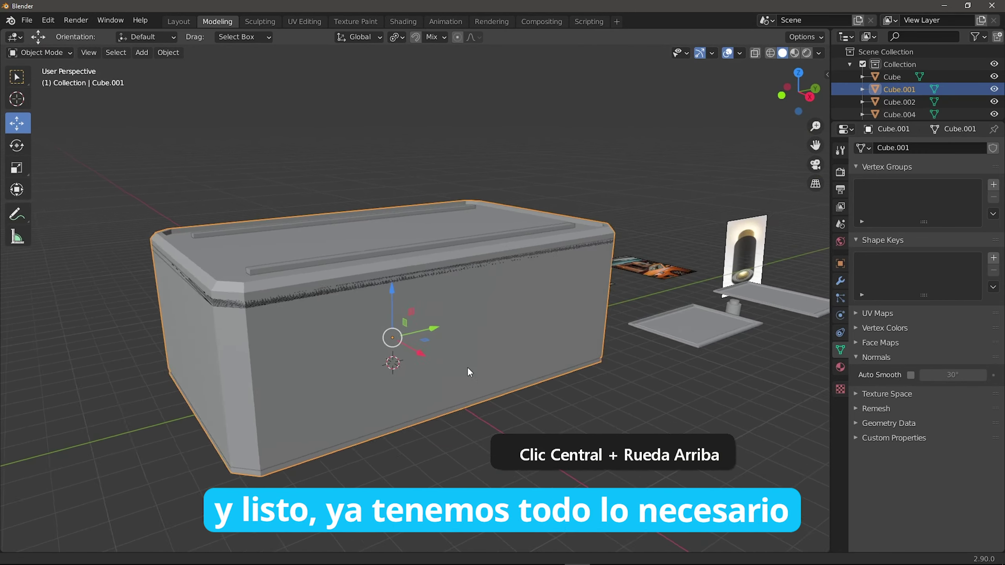
{"action": "scroll", "coordinate": [468, 369], "scroll_direction": "down", "scroll_amount": 4}
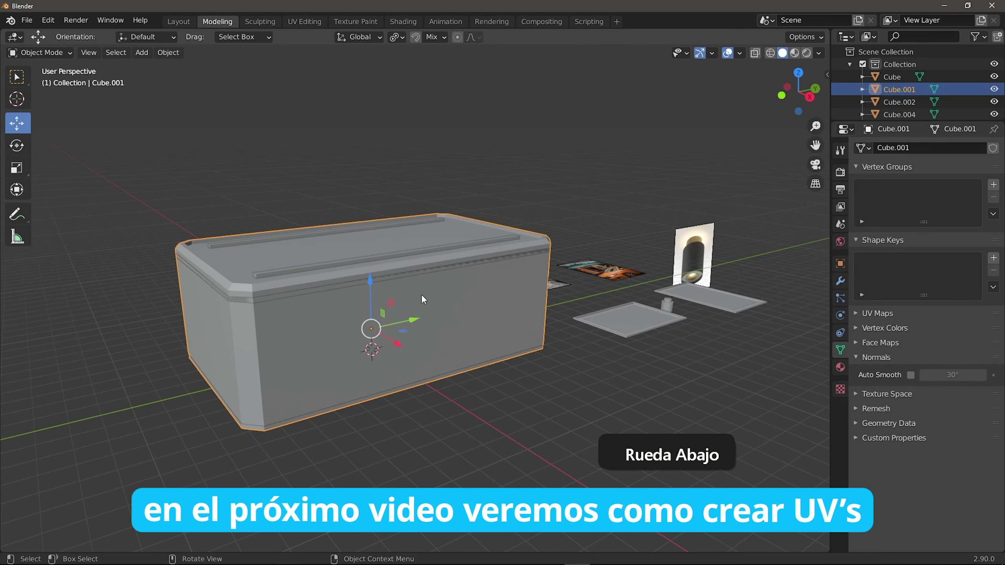